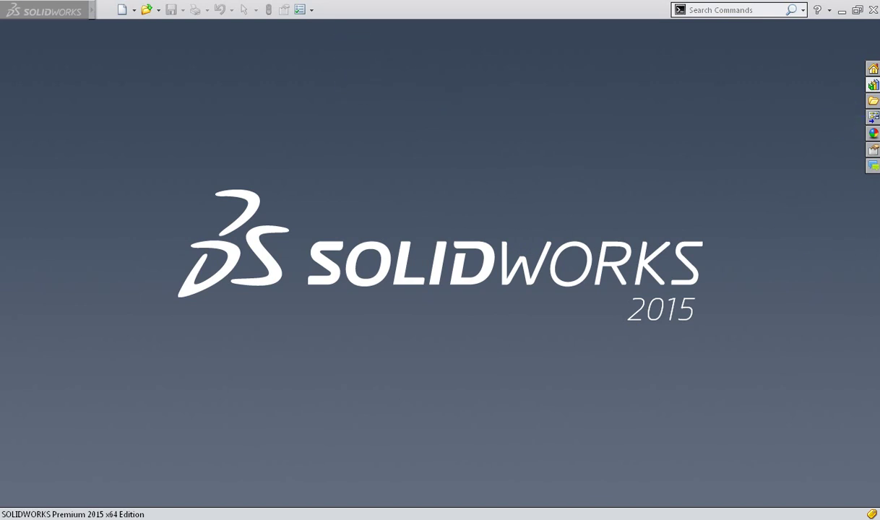
Launch SOLIDWORKS 2015 from the Windows program list.
key(super)
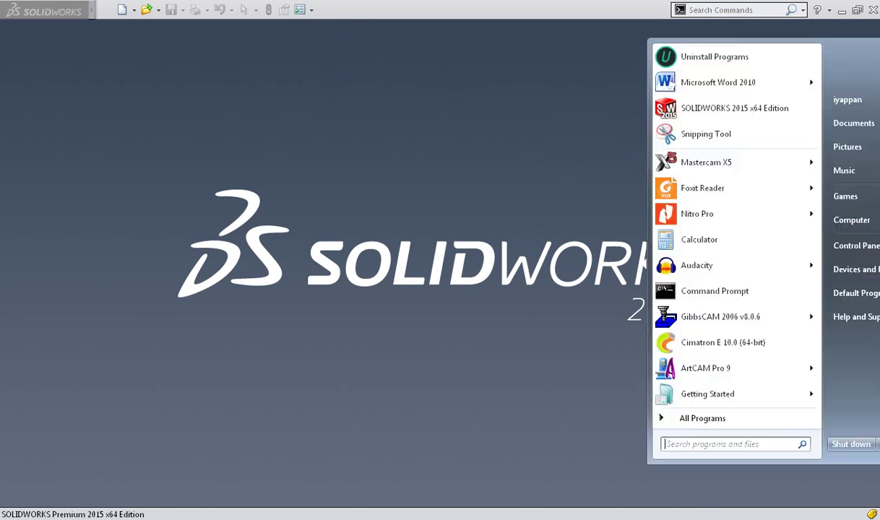
click(663, 114)
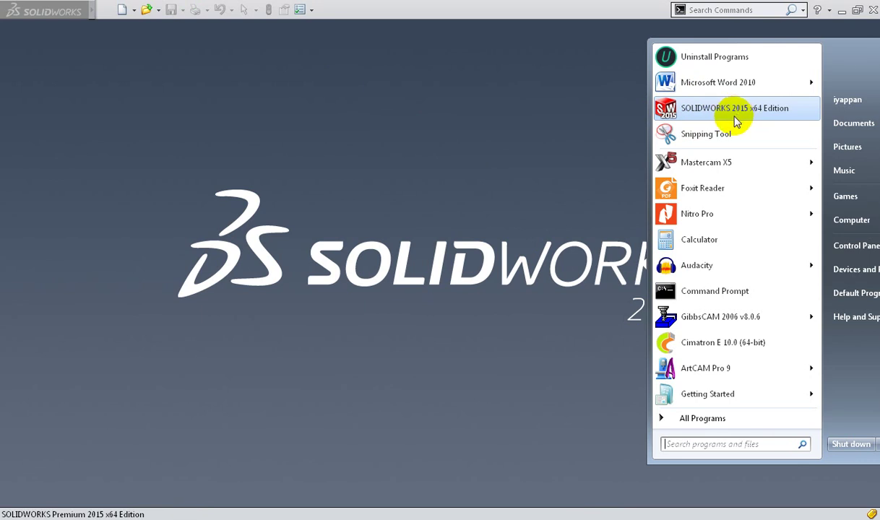
click(288, 137)
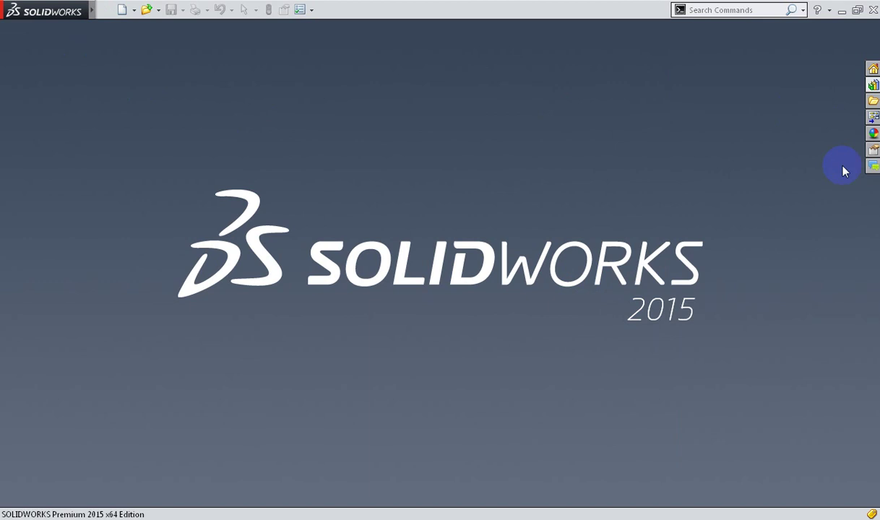
key(super)
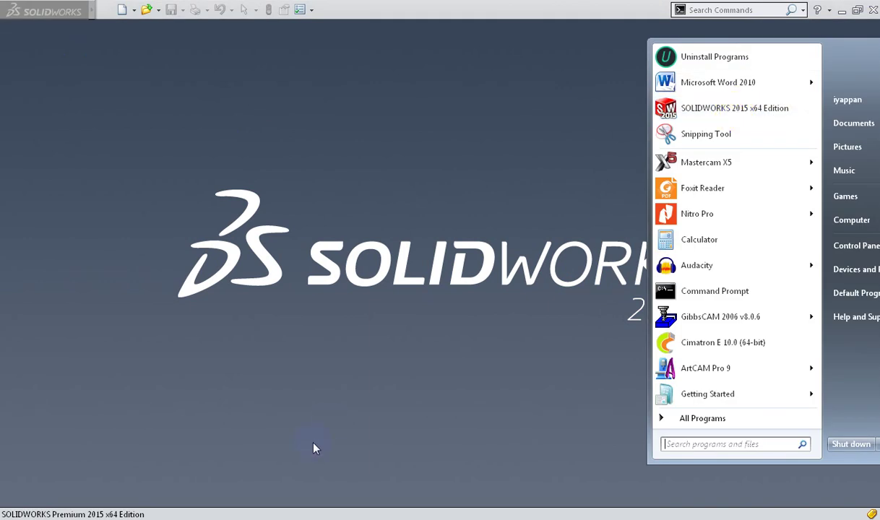
click(301, 325)
Start a new document and switch the New SOLIDWORKS Document dialog to Novice view.
click(132, 10)
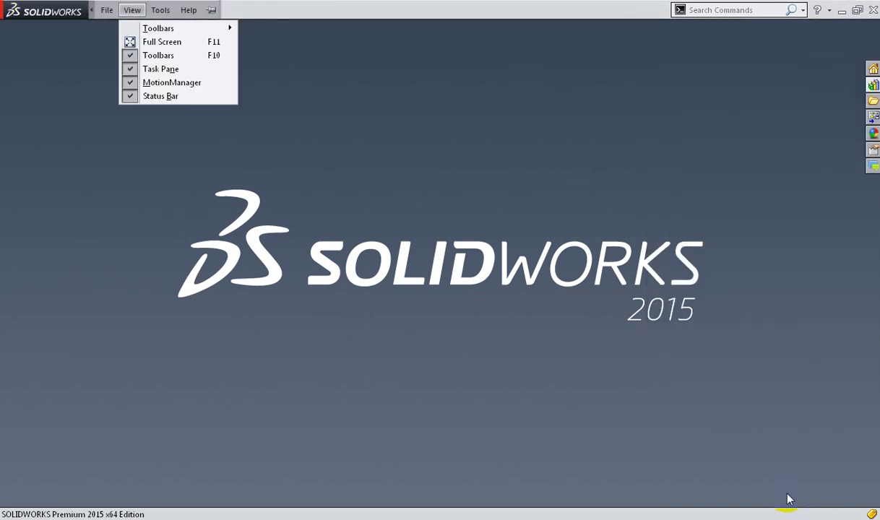
click(722, 482)
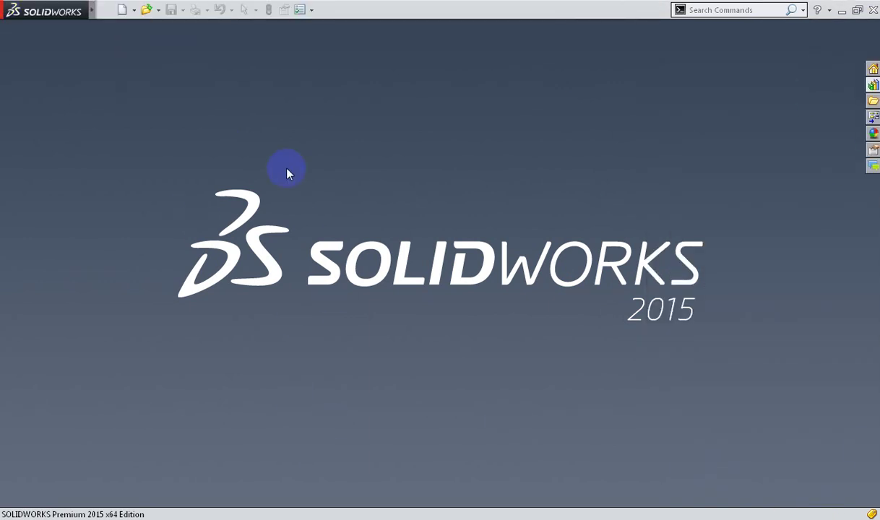
click(122, 10)
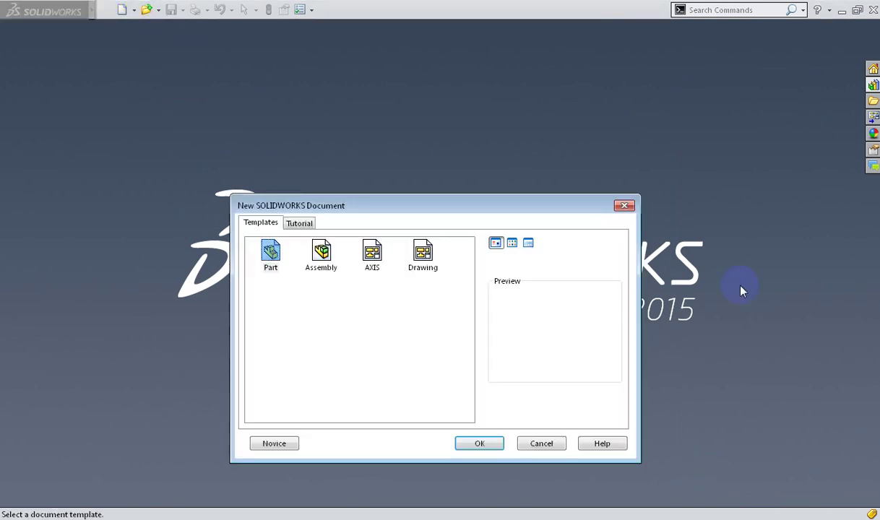
click(284, 443)
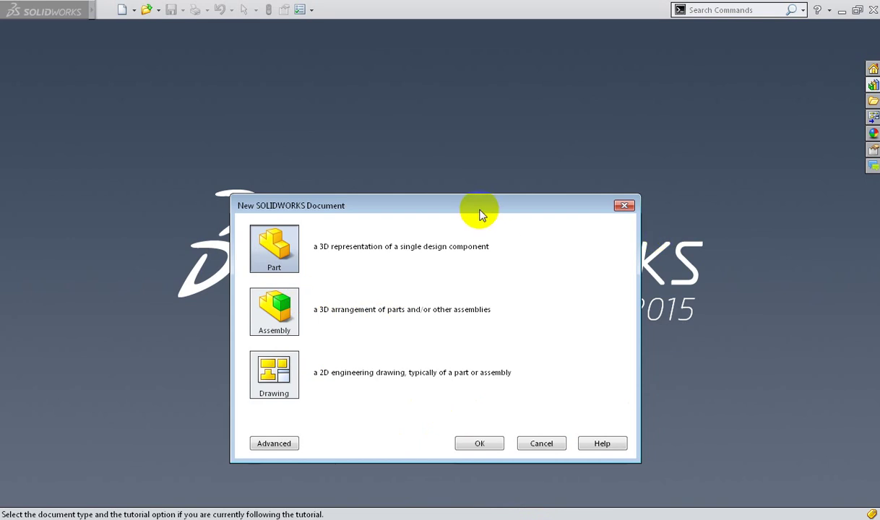
drag(445, 210, 476, 128)
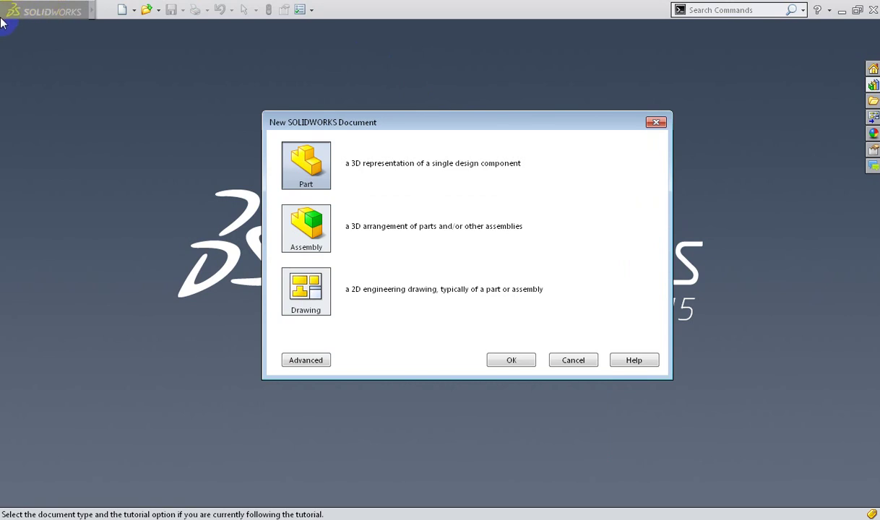
click(308, 164)
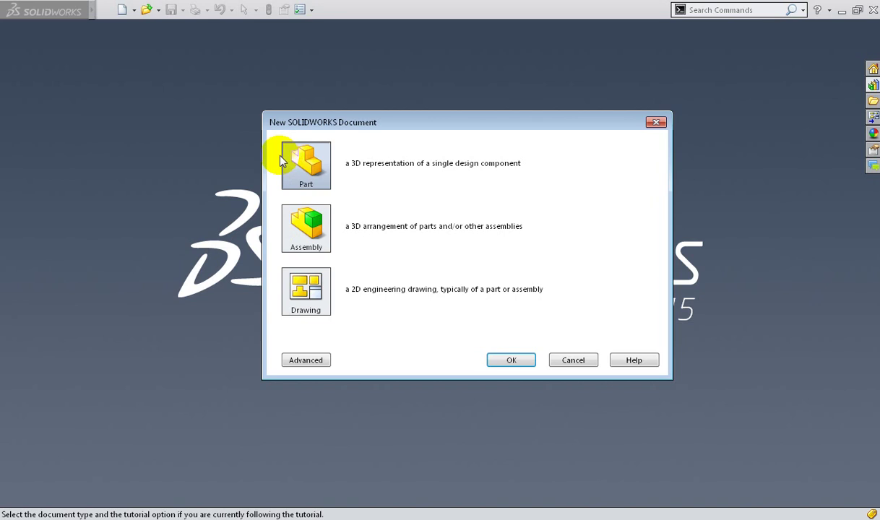
drag(301, 131, 493, 183)
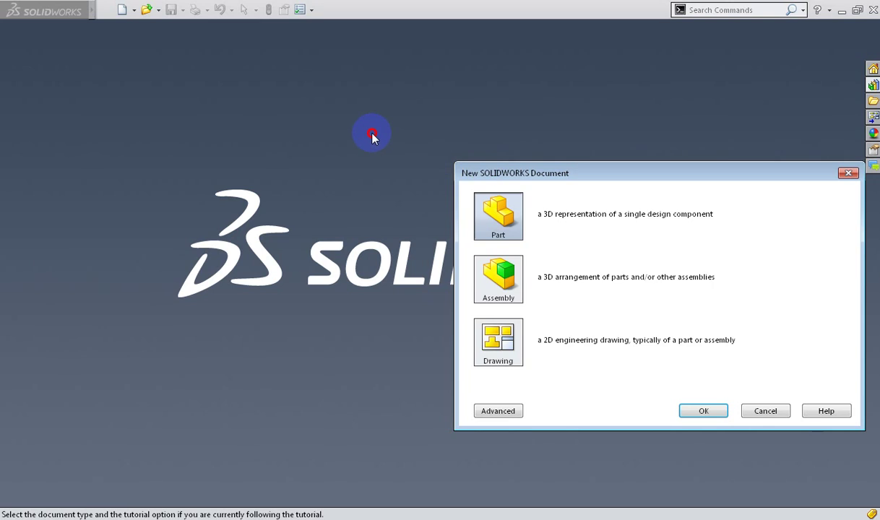
drag(471, 172, 232, 112)
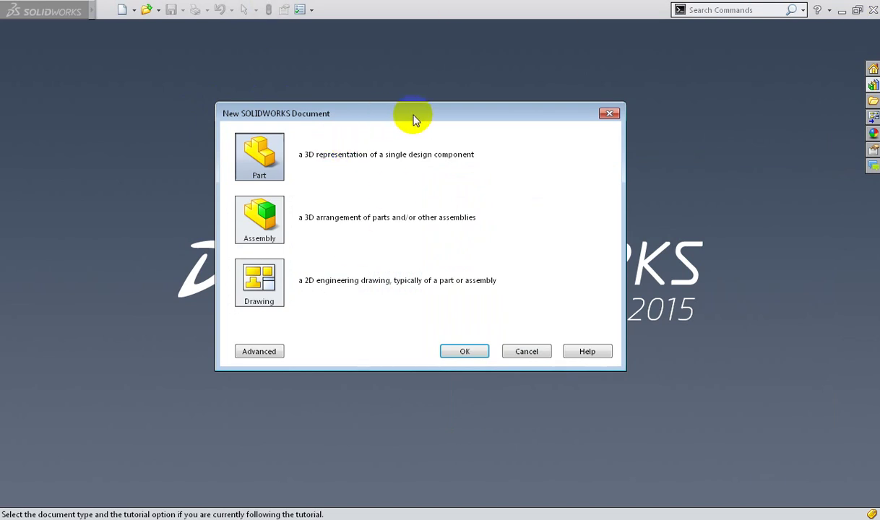
click(455, 114)
drag(455, 115, 495, 115)
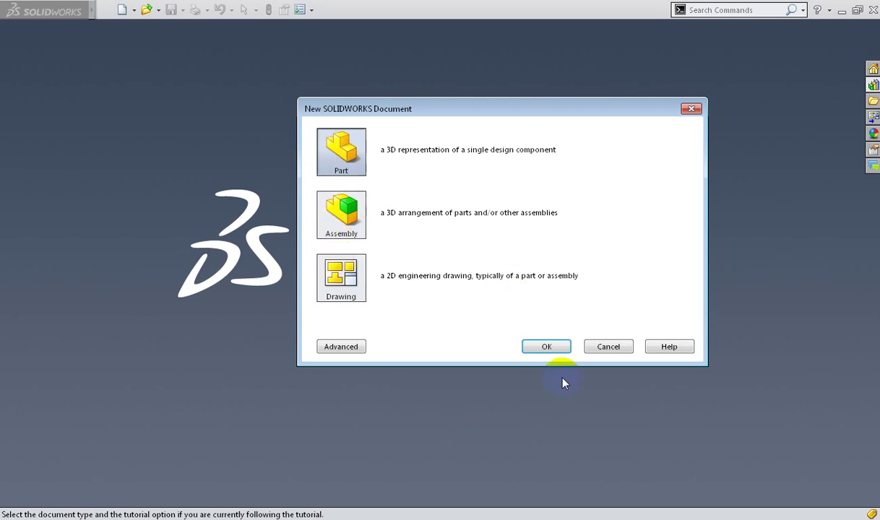
Create blank part Part1, browse the Sketch and Features tabs, and open the search-options dropdown.
click(547, 347)
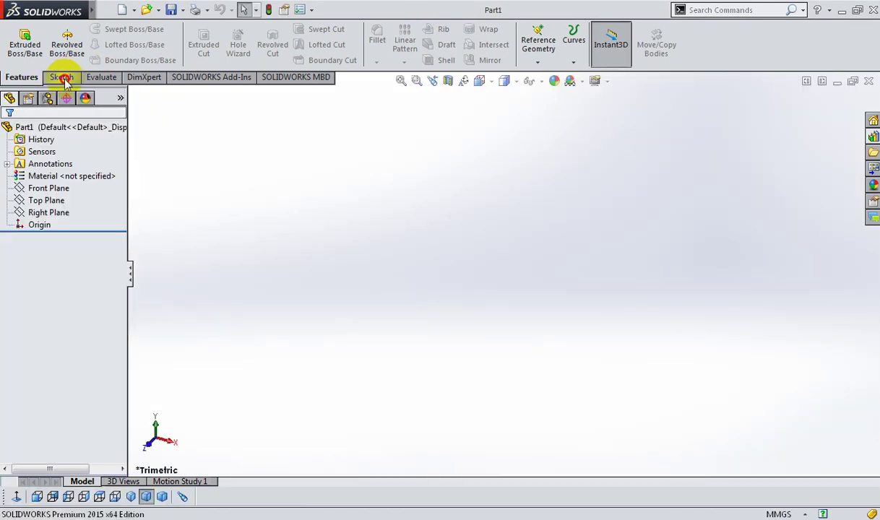
click(61, 77)
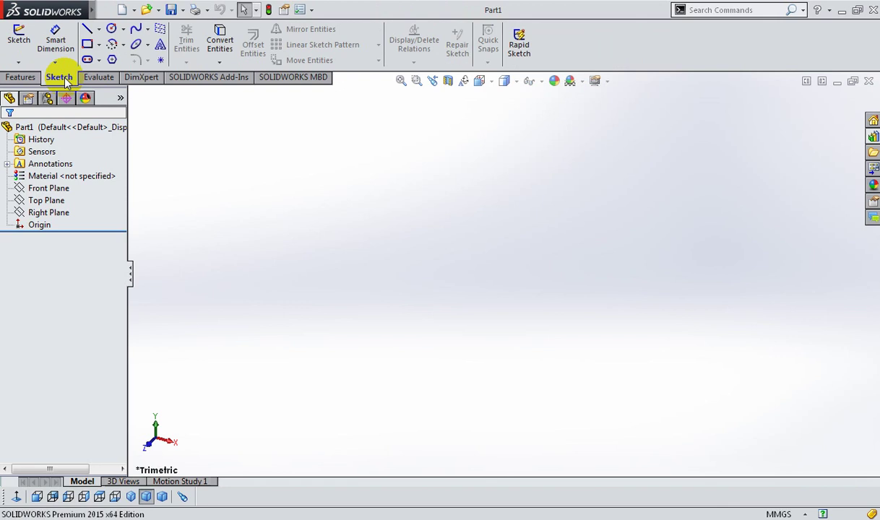
click(22, 77)
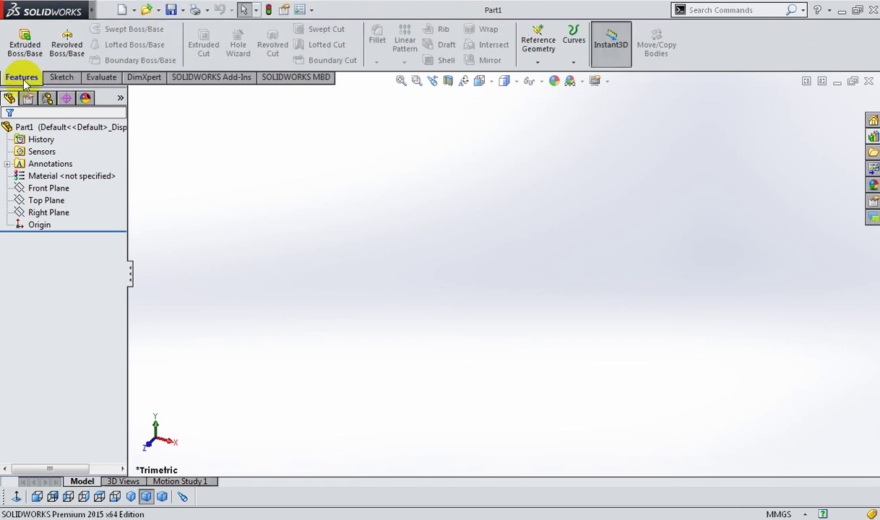
click(62, 77)
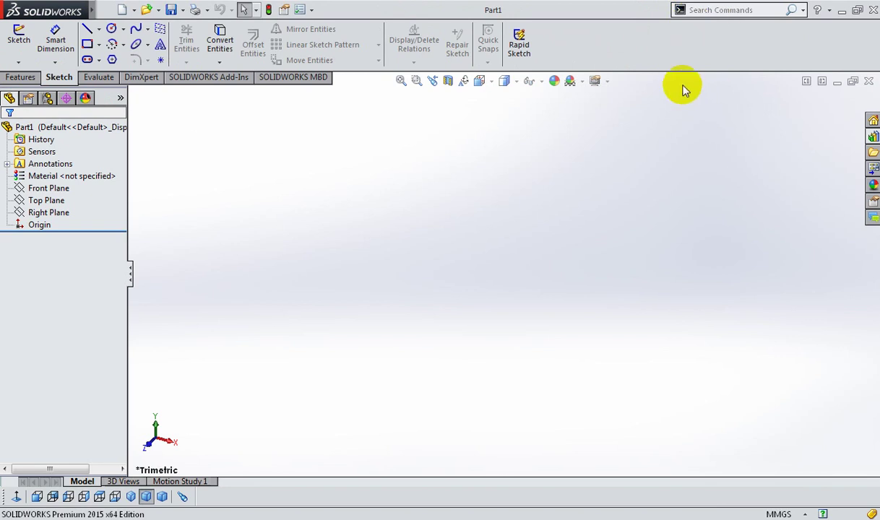
click(699, 10)
click(802, 11)
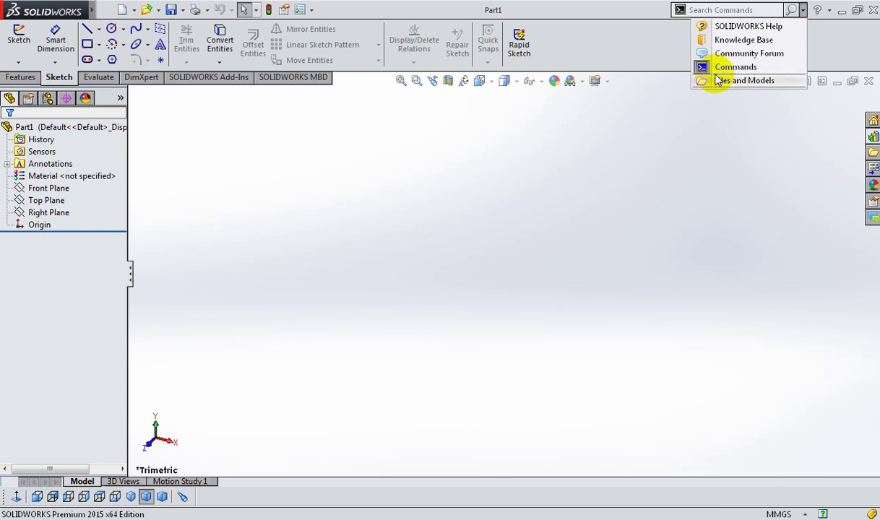
Search commands for 'mi' and drag Make Midpoint onto the Sketch toolbar beside Rapid Sketch.
click(697, 11)
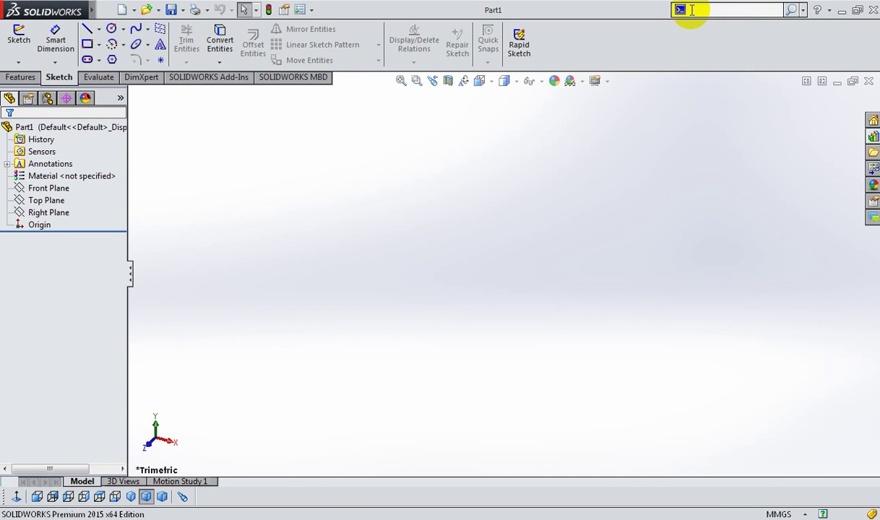
key(alt+e)
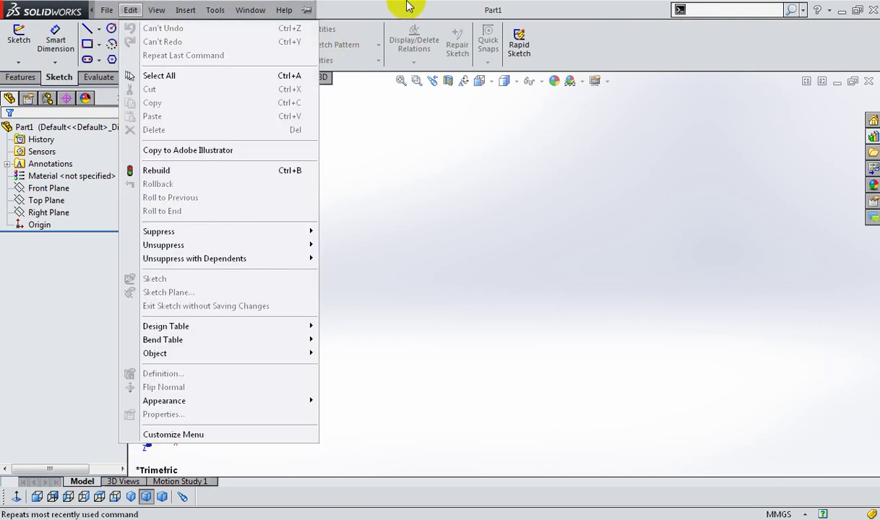
key(Escape)
click(736, 13)
text(mi)
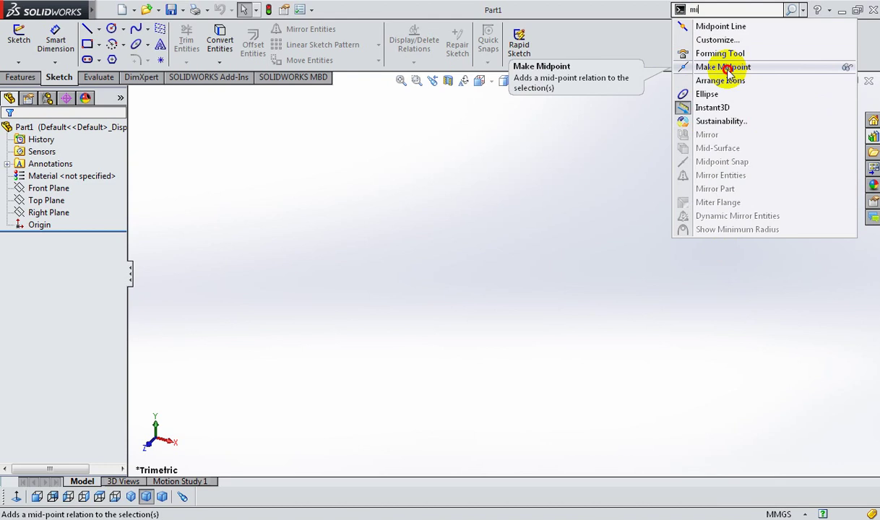
drag(762, 67, 578, 45)
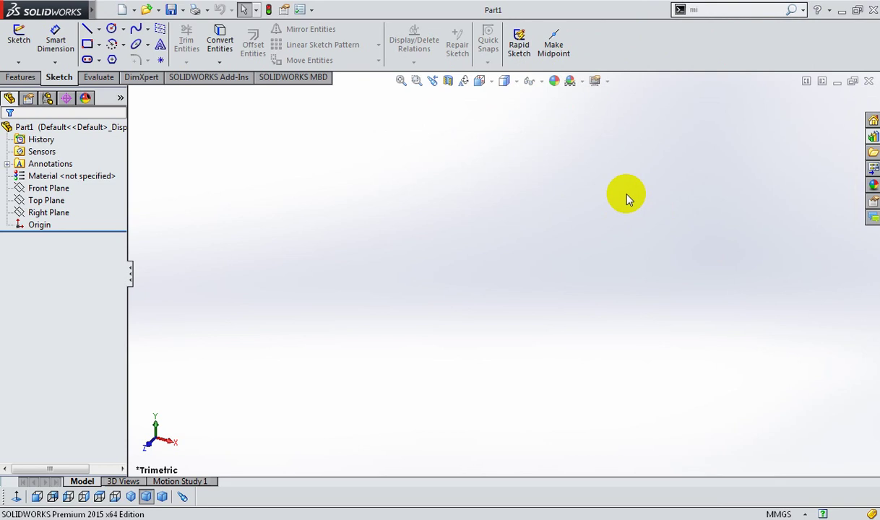
click(106, 10)
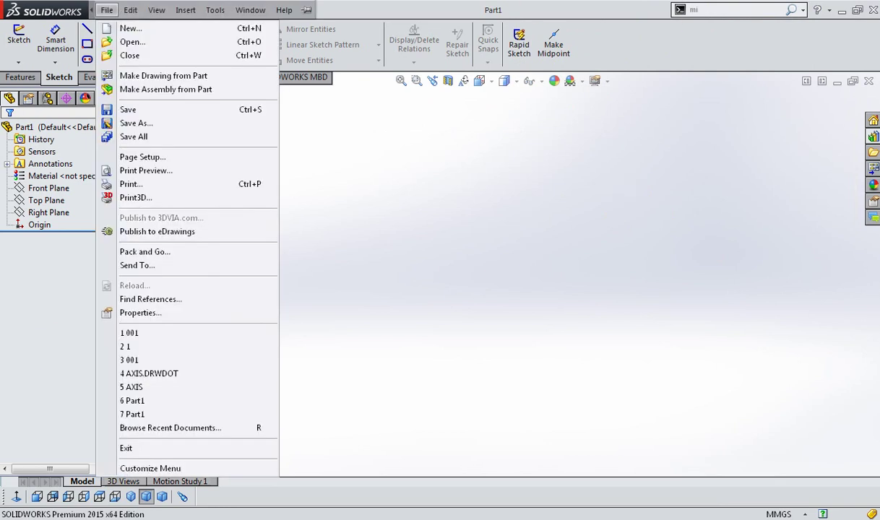
click(613, 5)
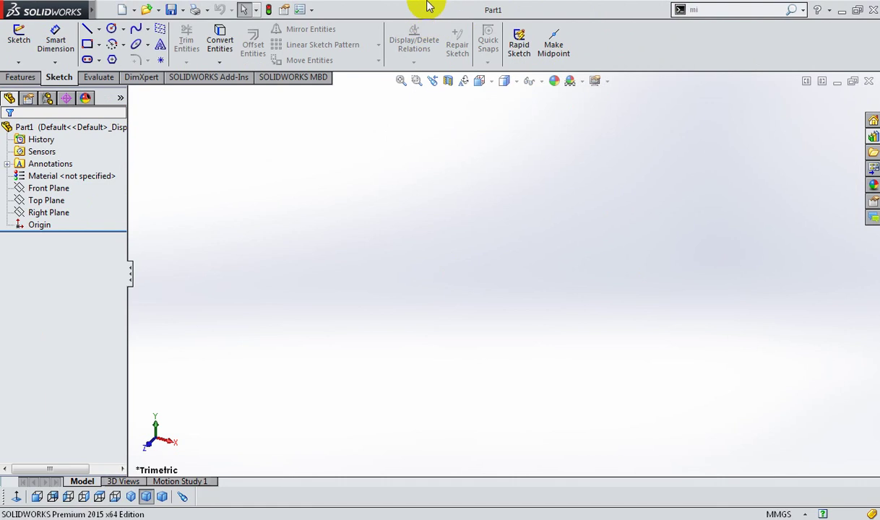
right_click(377, 6)
click(281, 190)
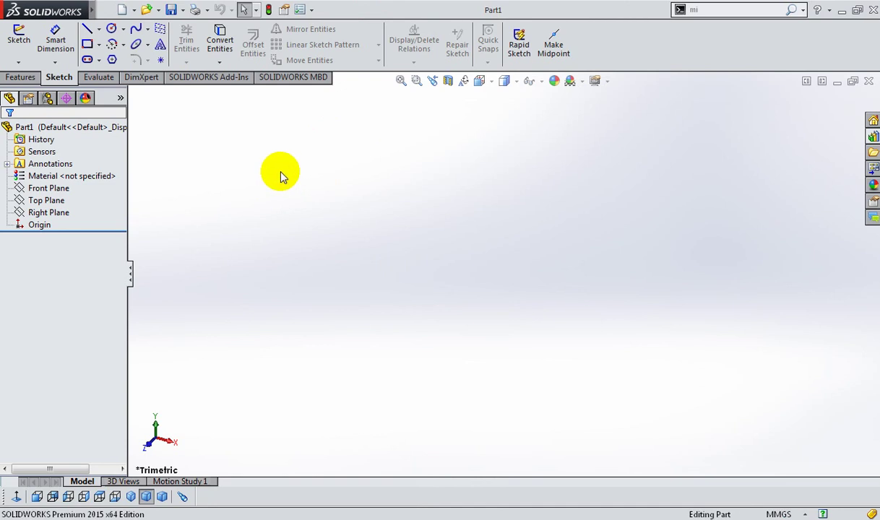
click(47, 189)
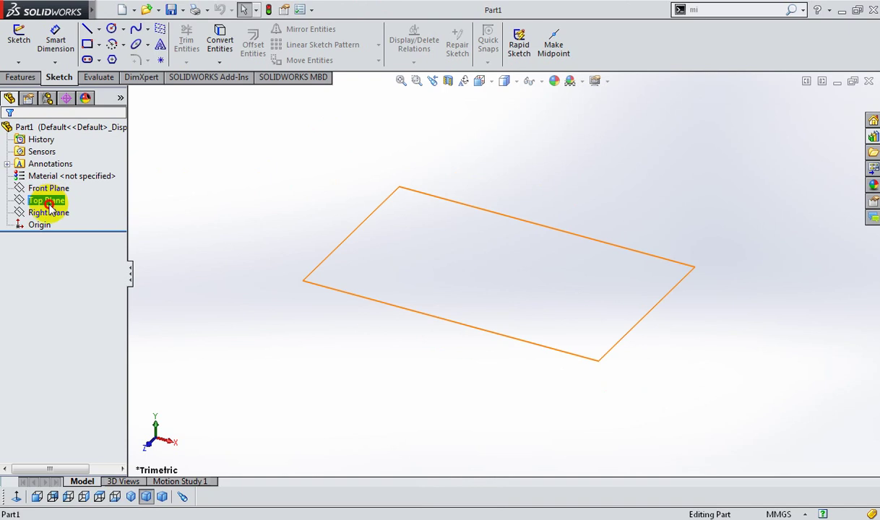
click(48, 202)
click(49, 214)
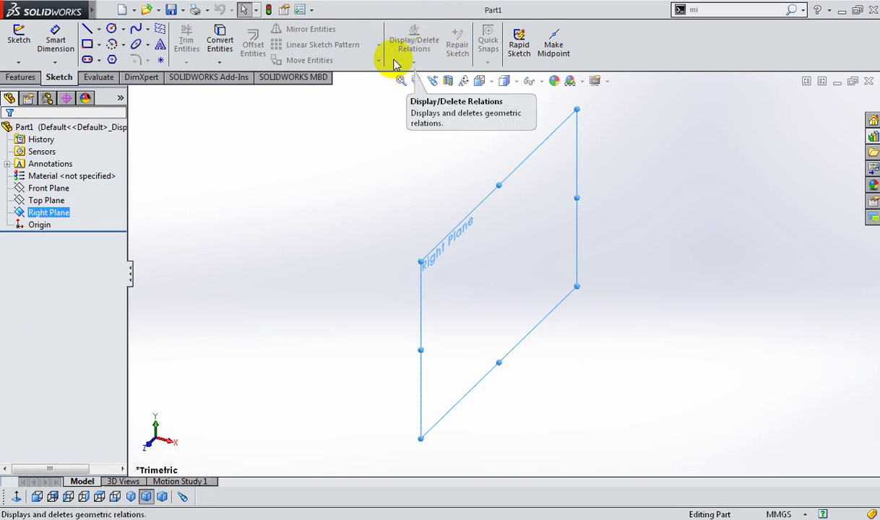
click(267, 286)
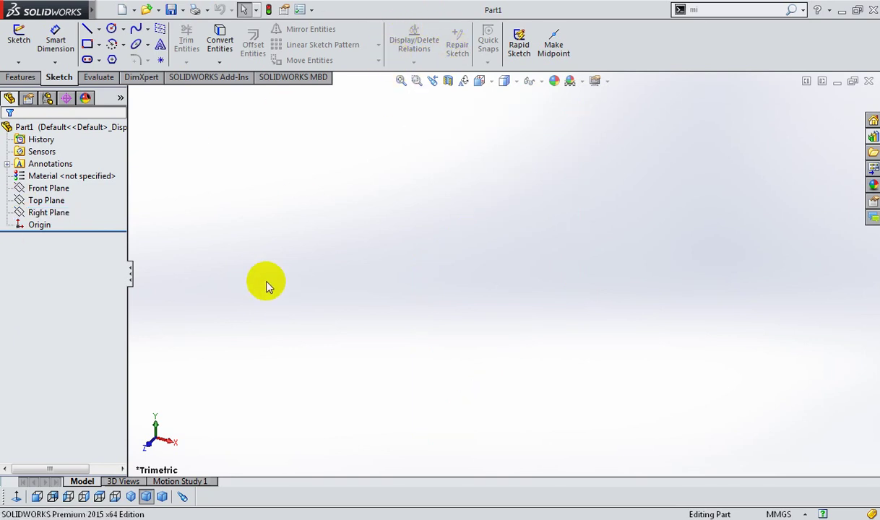
right_click(261, 273)
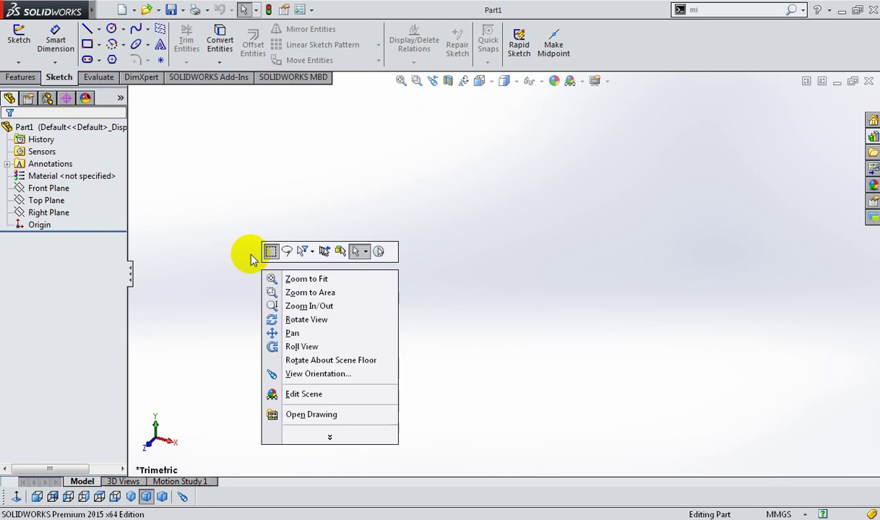
click(262, 193)
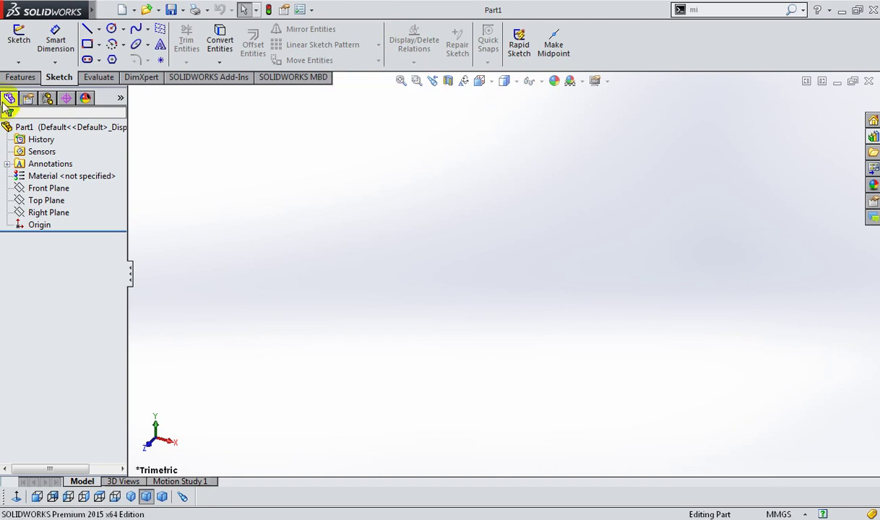
click(45, 200)
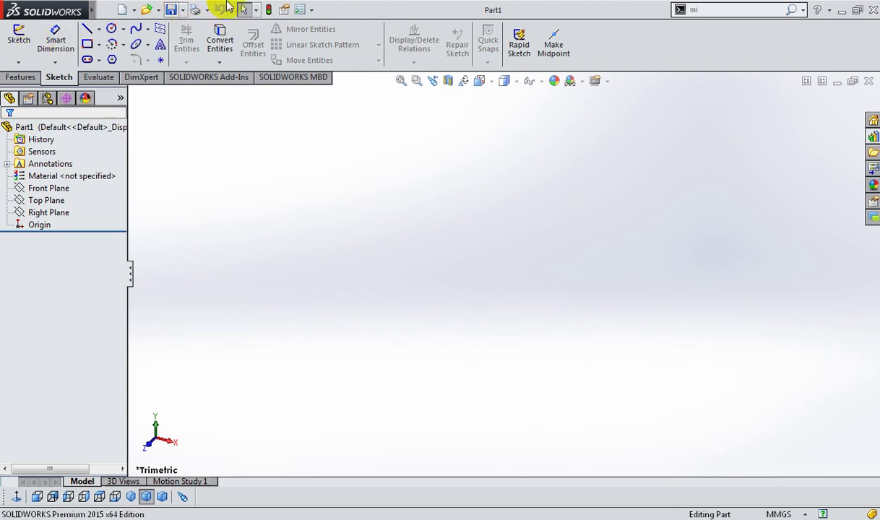
Start a sketch on the Front Plane, viewed Normal To.
click(15, 39)
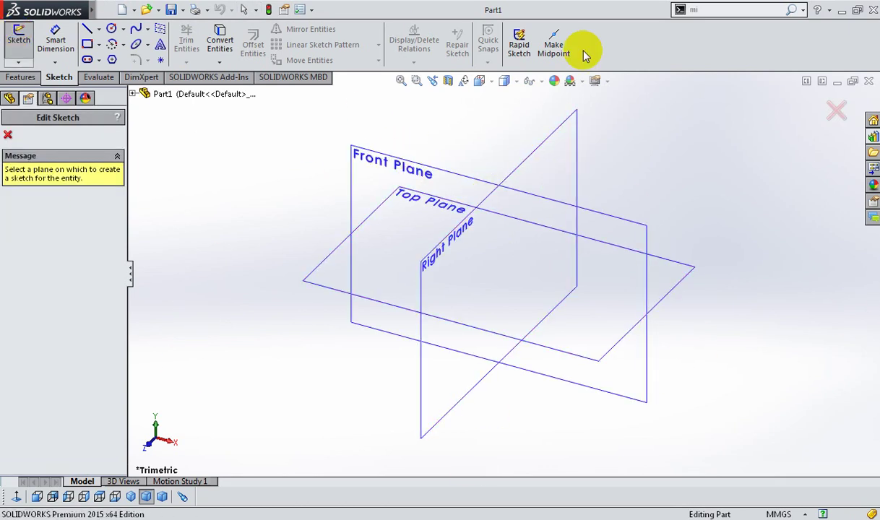
click(7, 137)
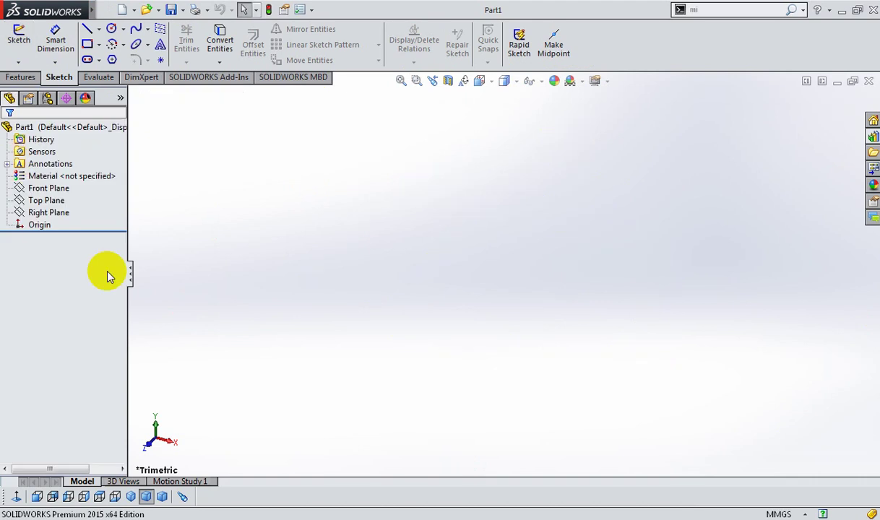
click(41, 191)
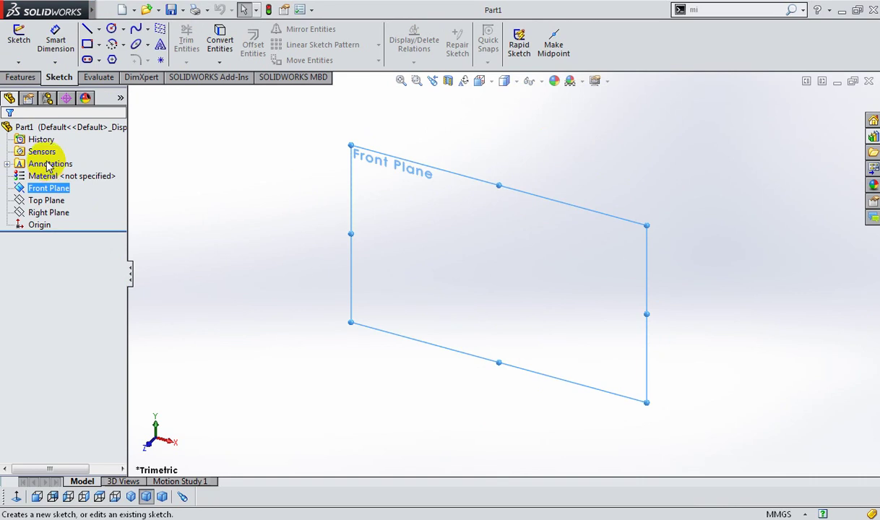
key(ctrl+8)
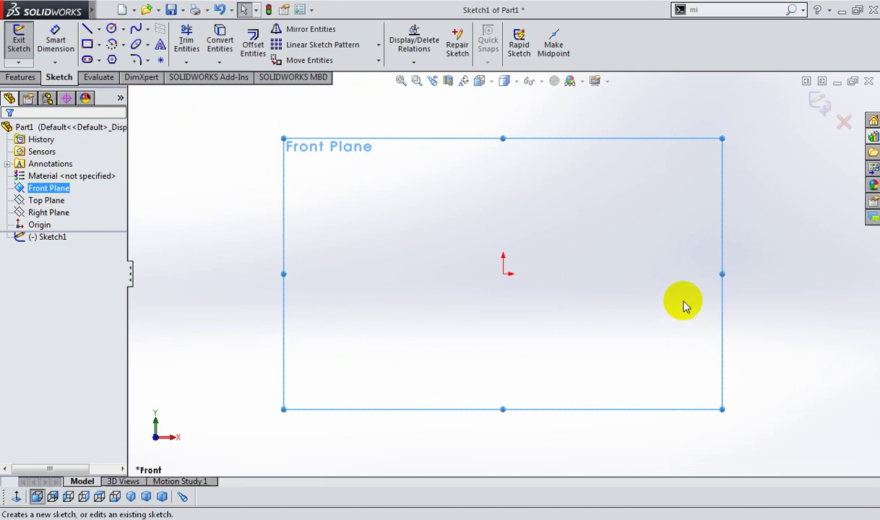
Draw one slanted line from the origin up to the right.
click(86, 29)
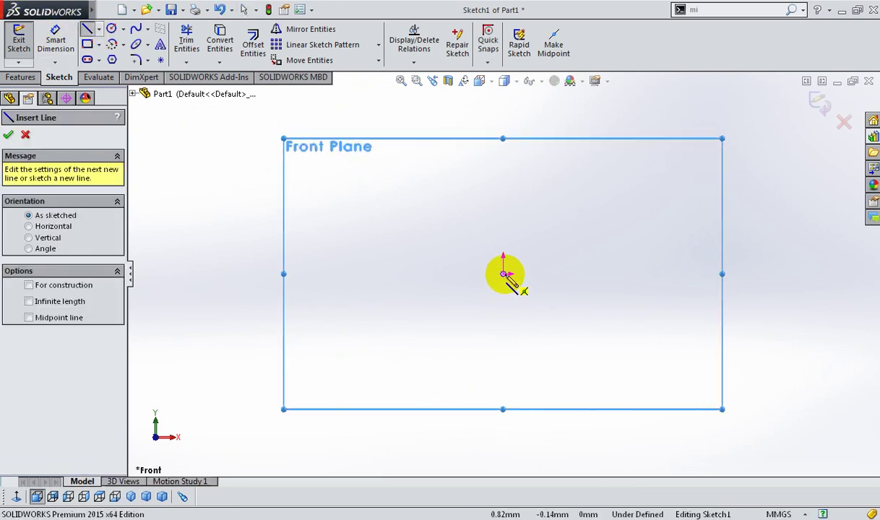
drag(503, 274, 722, 146)
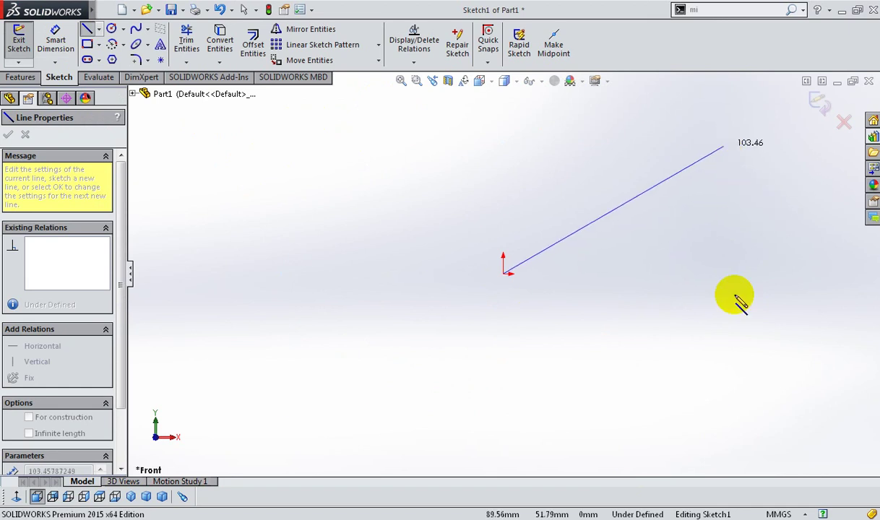
drag(723, 146, 763, 200)
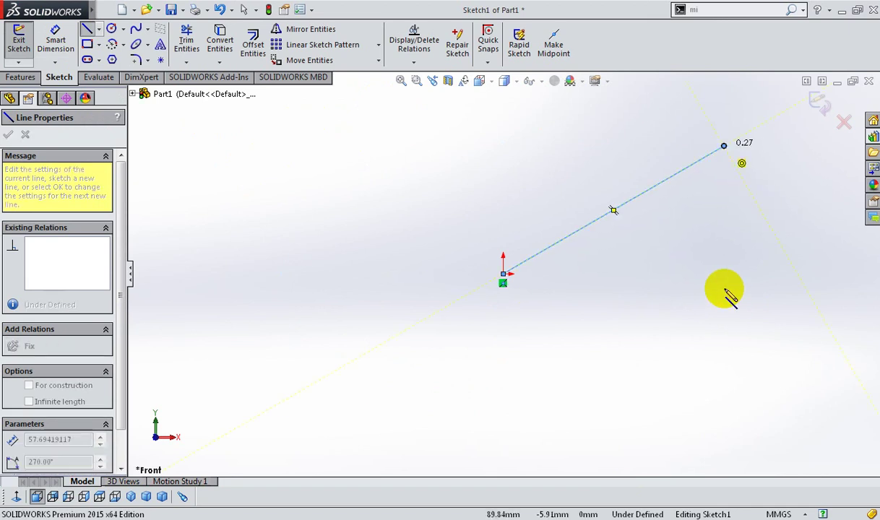
right_click(764, 193)
key(Escape)
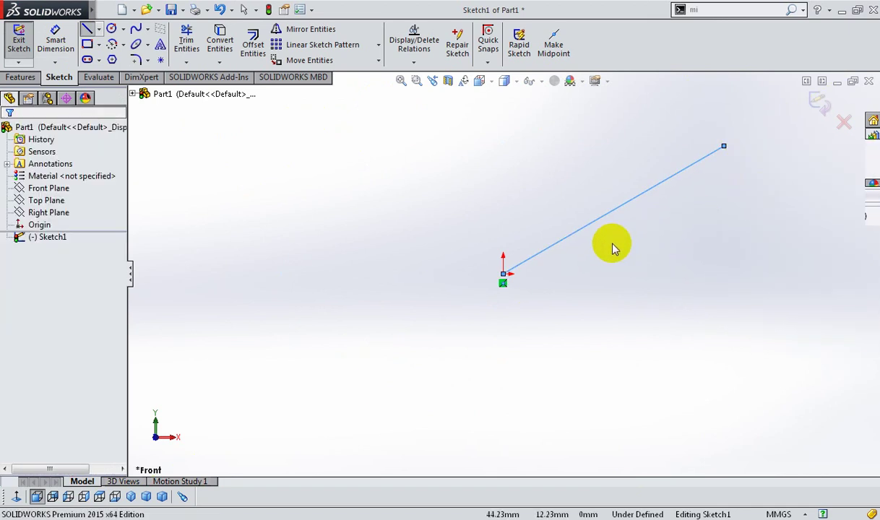
key(Escape)
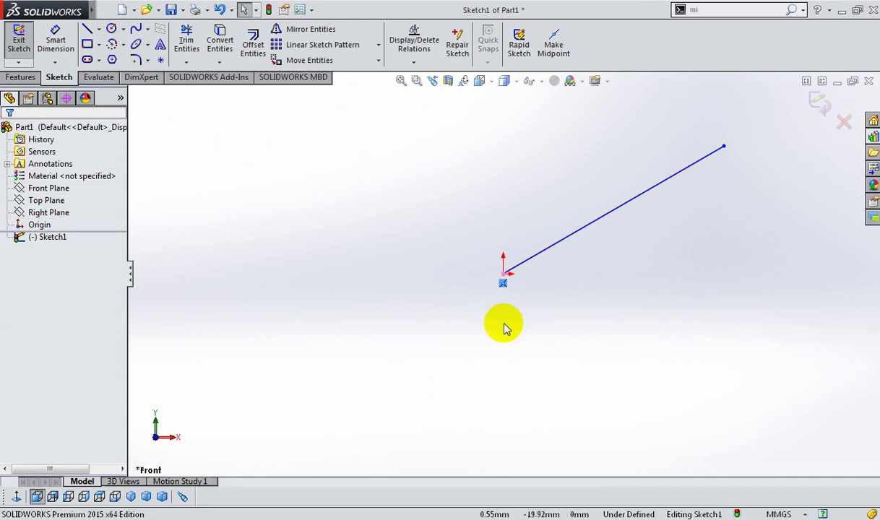
click(542, 83)
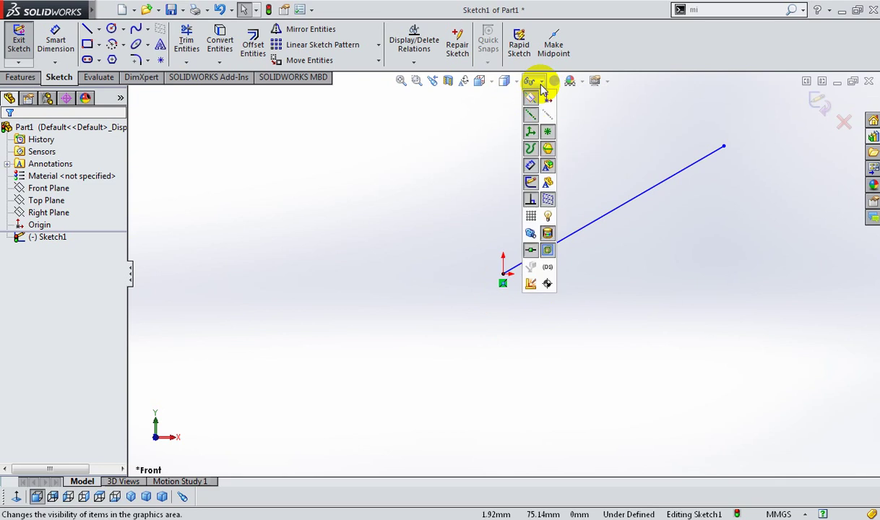
click(530, 202)
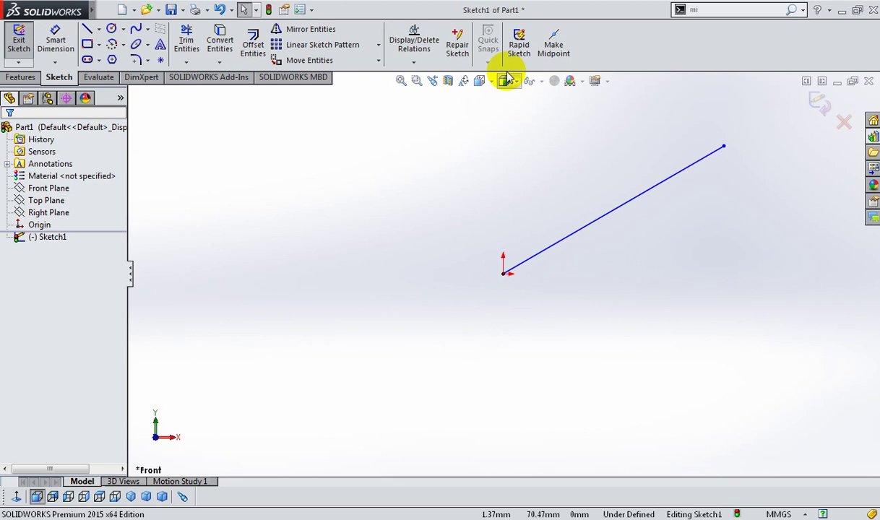
click(527, 80)
click(528, 200)
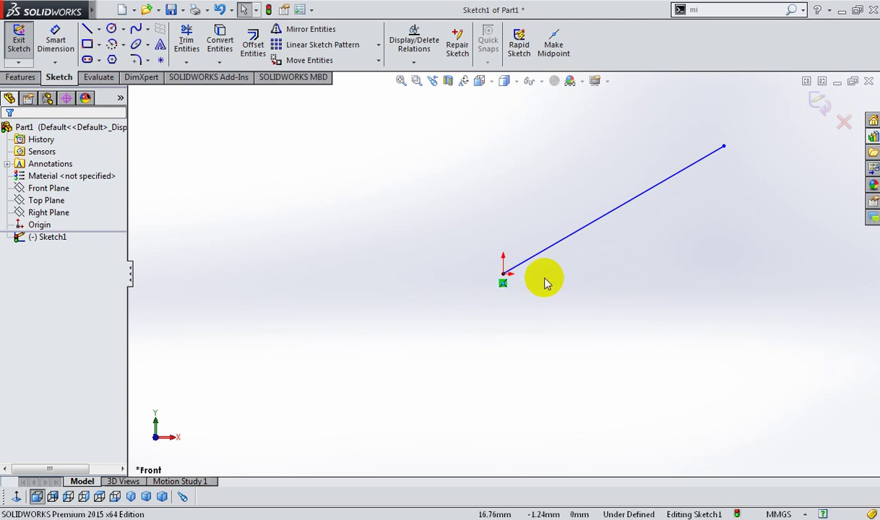
Add a Horizontal relation to the line drawn from the origin.
click(555, 247)
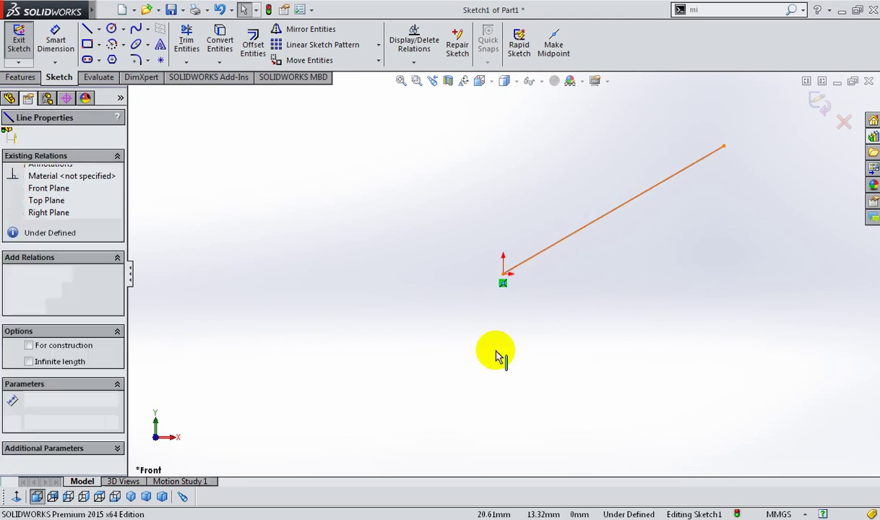
click(578, 361)
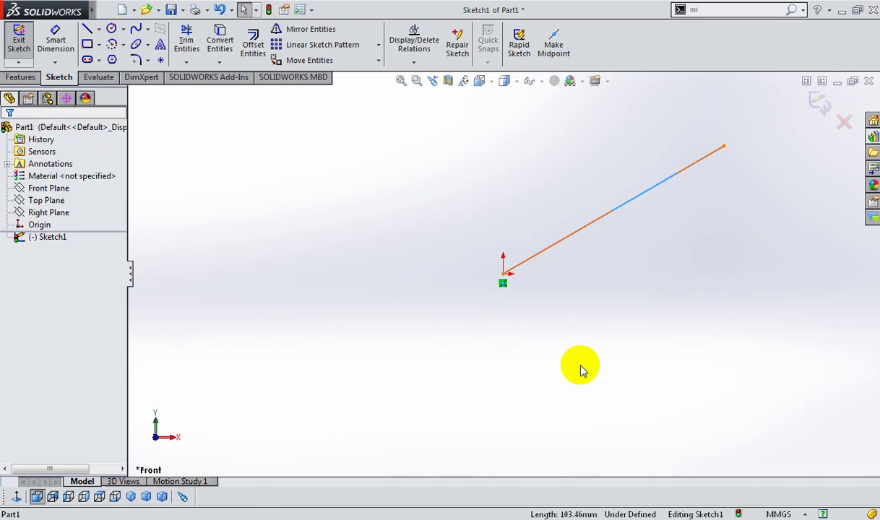
click(585, 236)
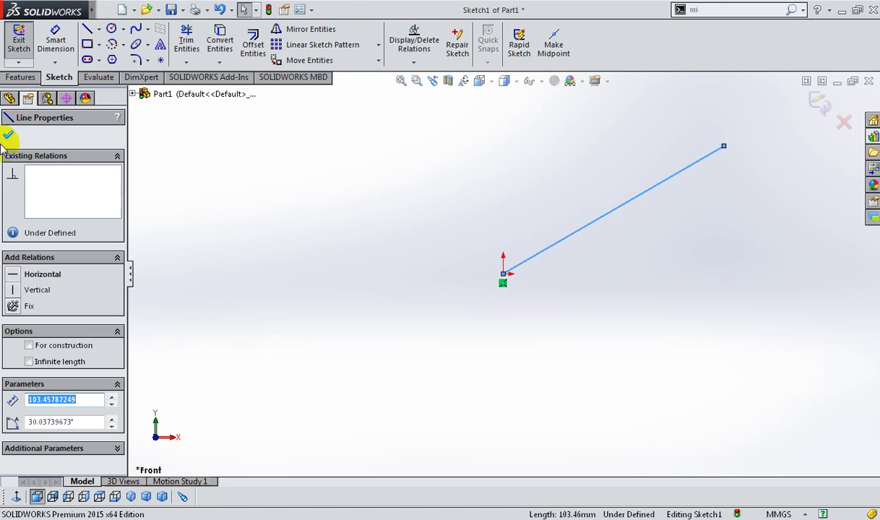
click(352, 107)
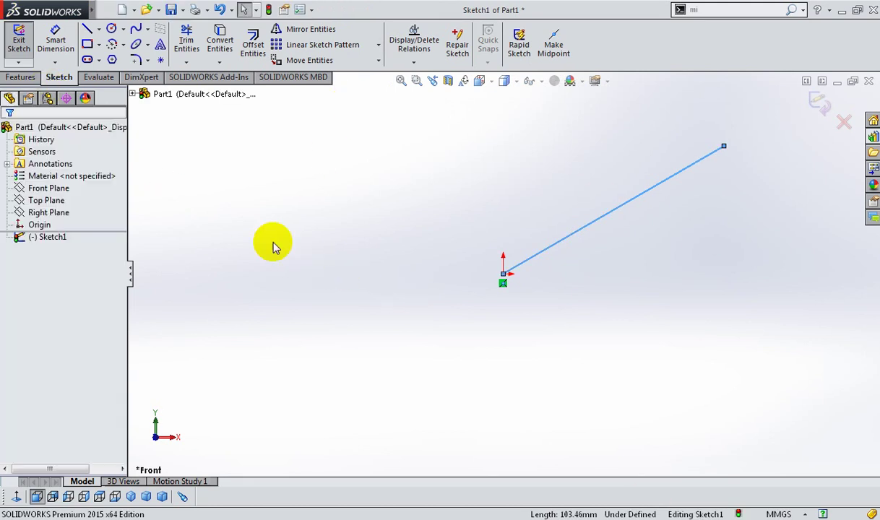
click(554, 245)
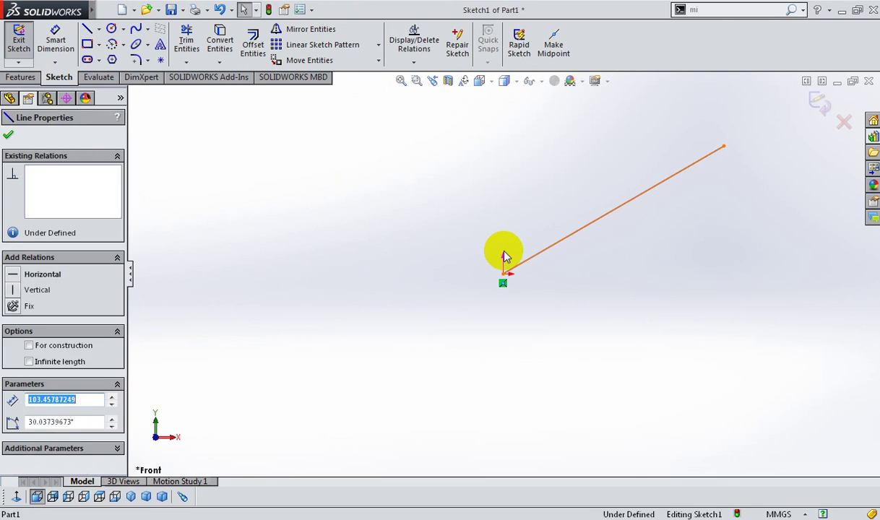
click(13, 278)
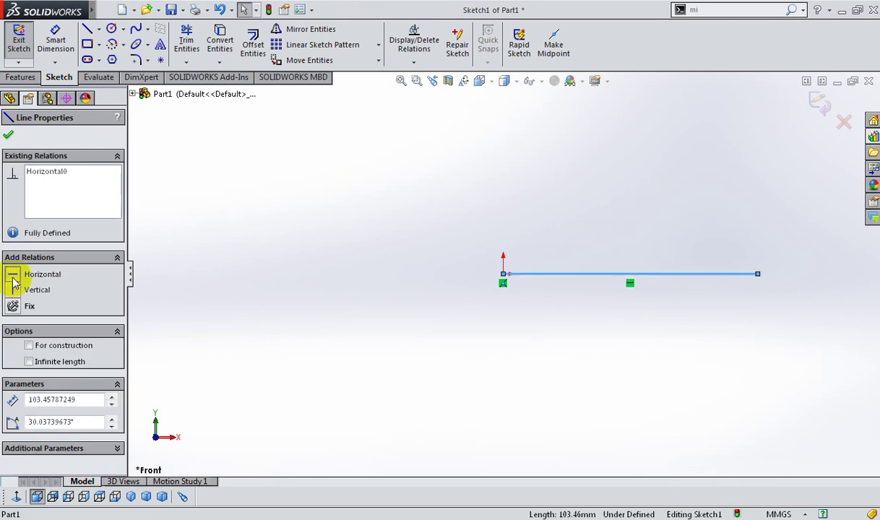
click(613, 410)
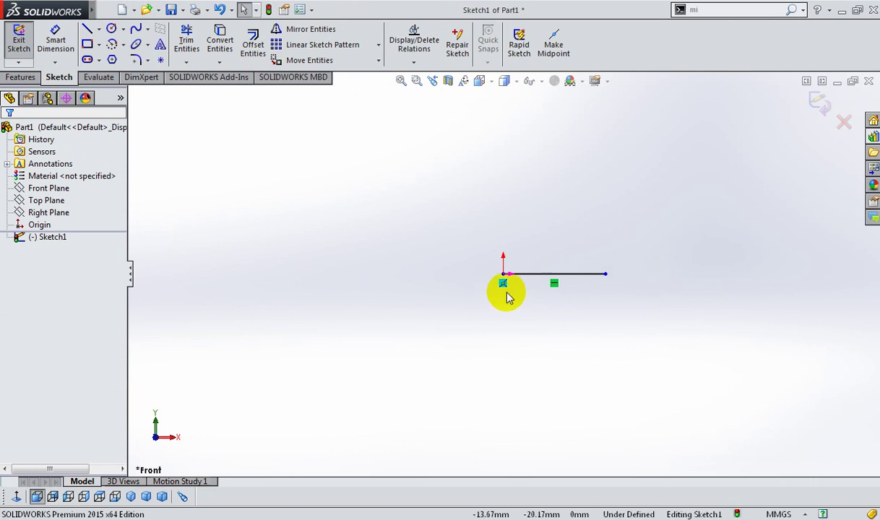
Dimension the horizontal line's length as 100 mm, placed below it.
key(f)
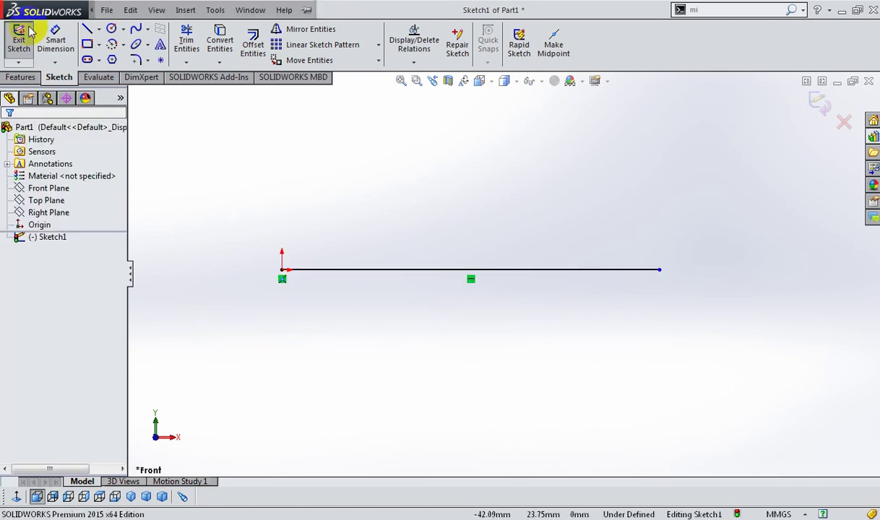
click(65, 37)
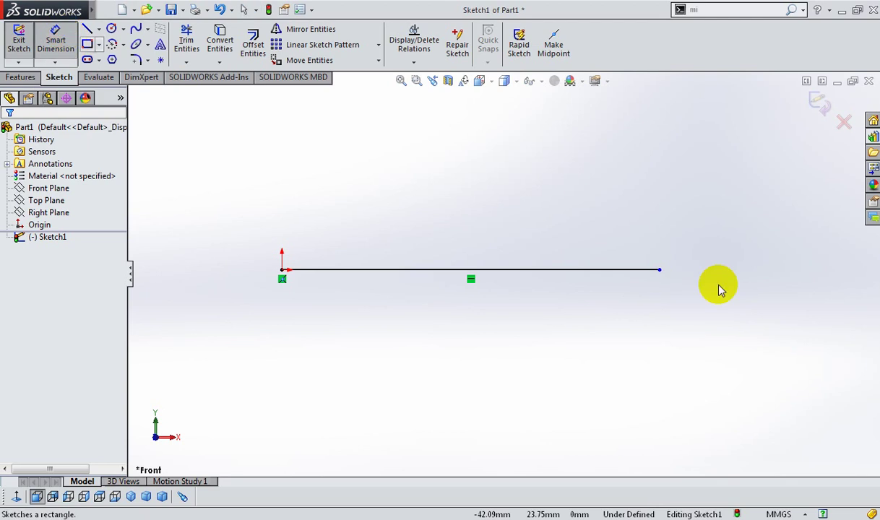
click(619, 284)
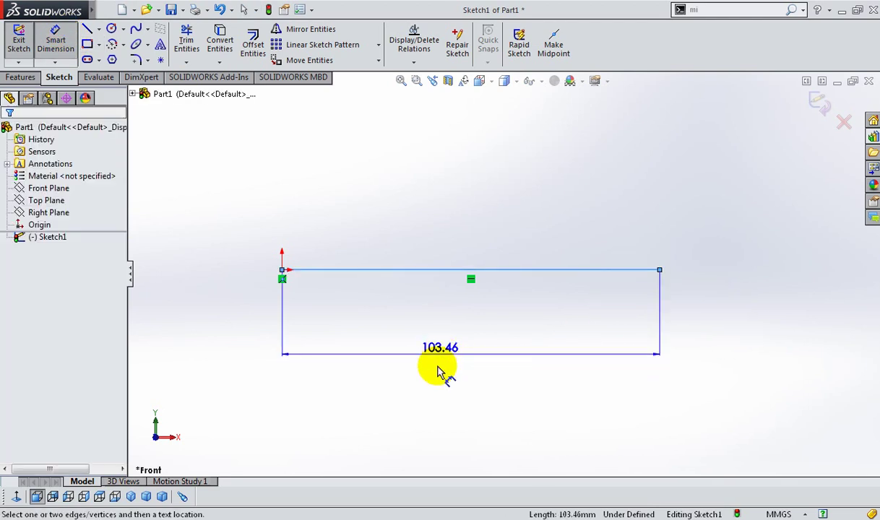
click(432, 386)
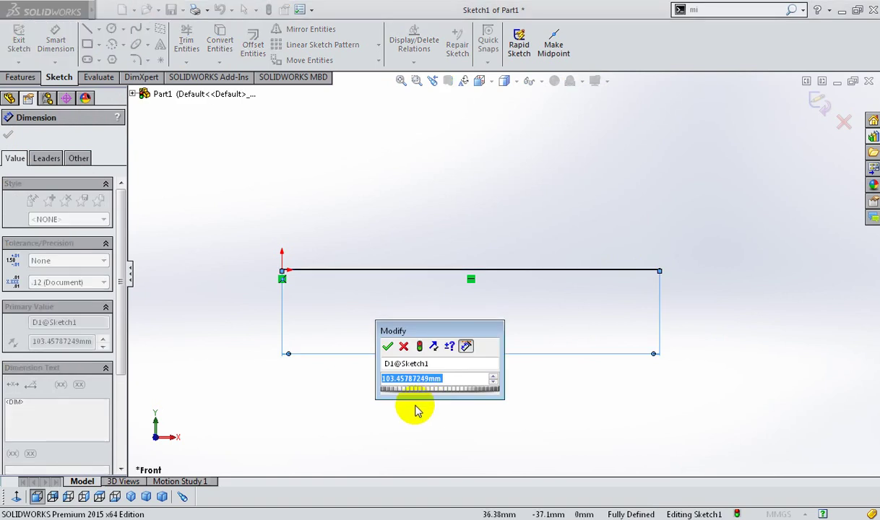
text(100)
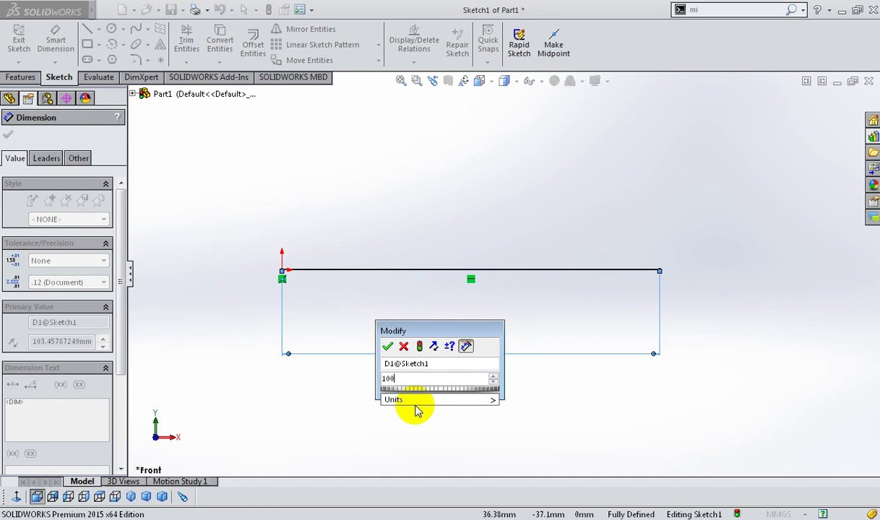
key(Return)
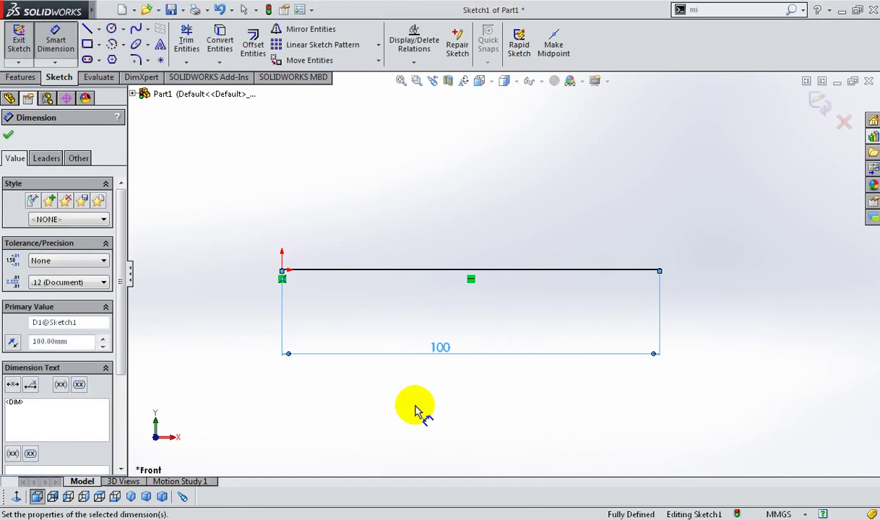
key(Escape)
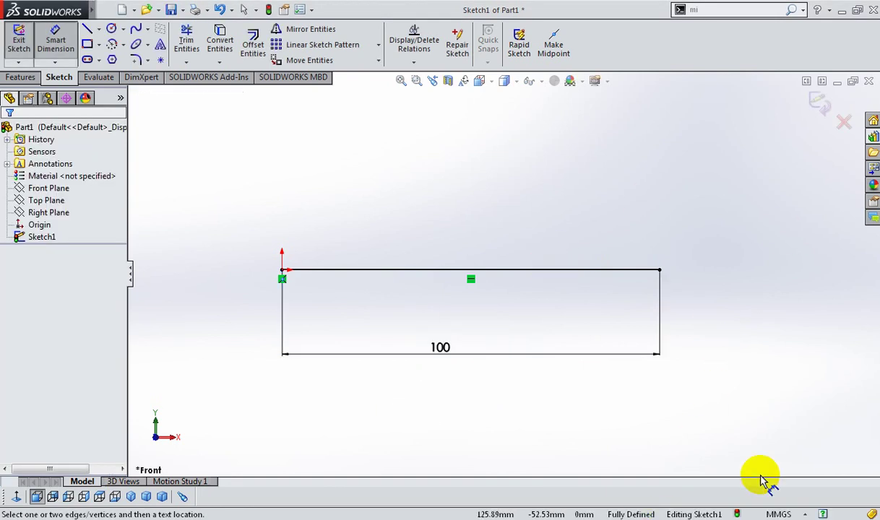
Switch the part to IPS units and reopen Sketch1, where the width reads 3.94.
right_click(758, 264)
click(782, 295)
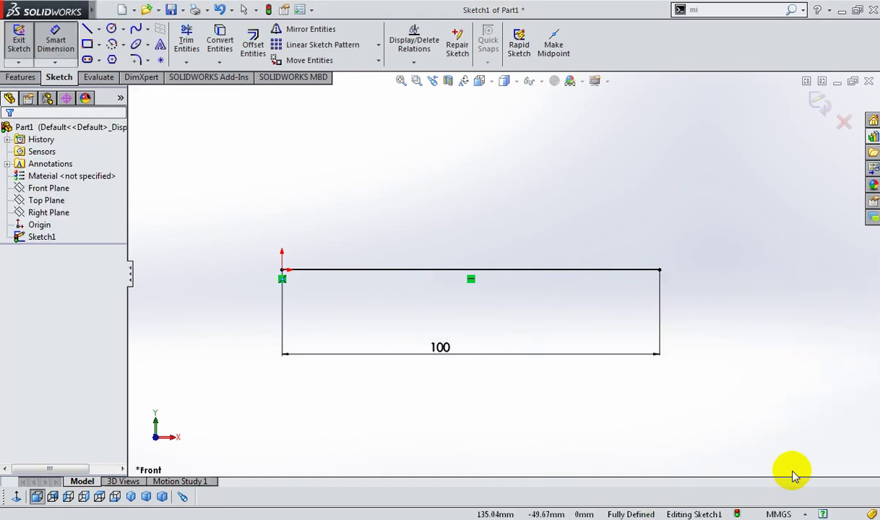
click(784, 514)
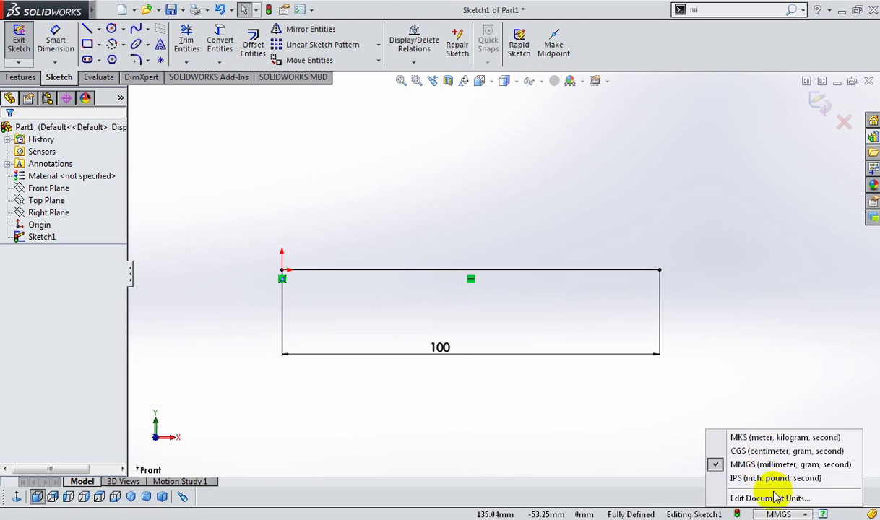
click(767, 482)
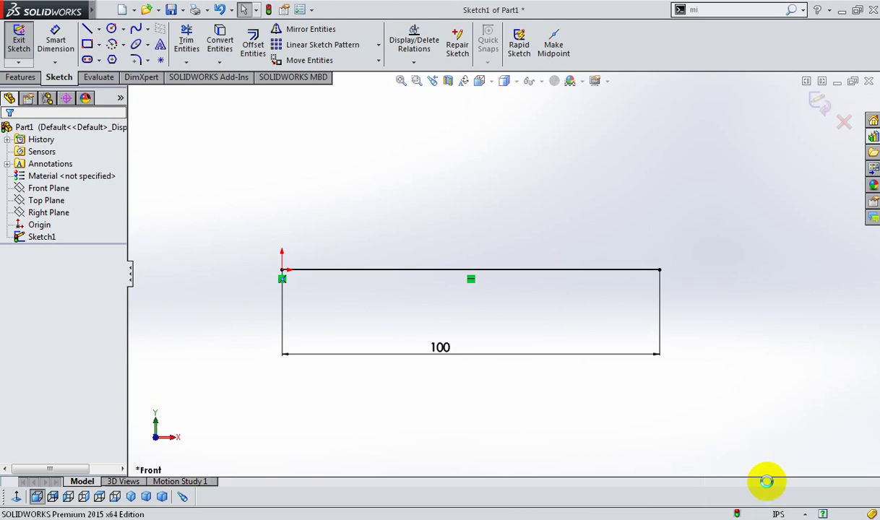
key(ctrl+b)
click(602, 267)
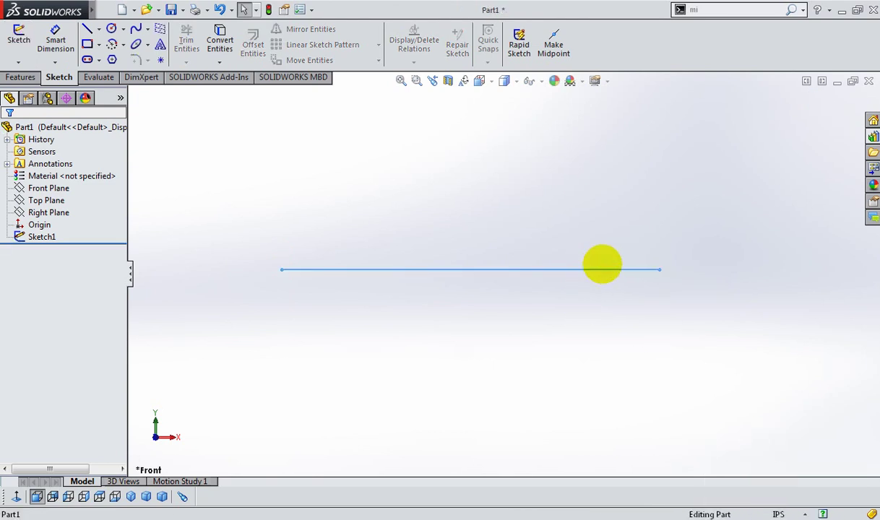
click(562, 353)
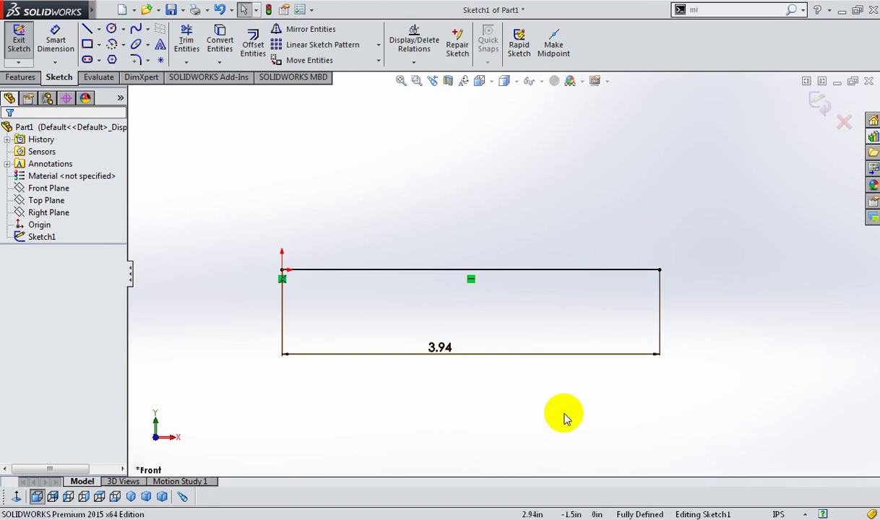
Switch the part back to MMGS millimetre units and exit Sketch1.
click(778, 515)
click(743, 463)
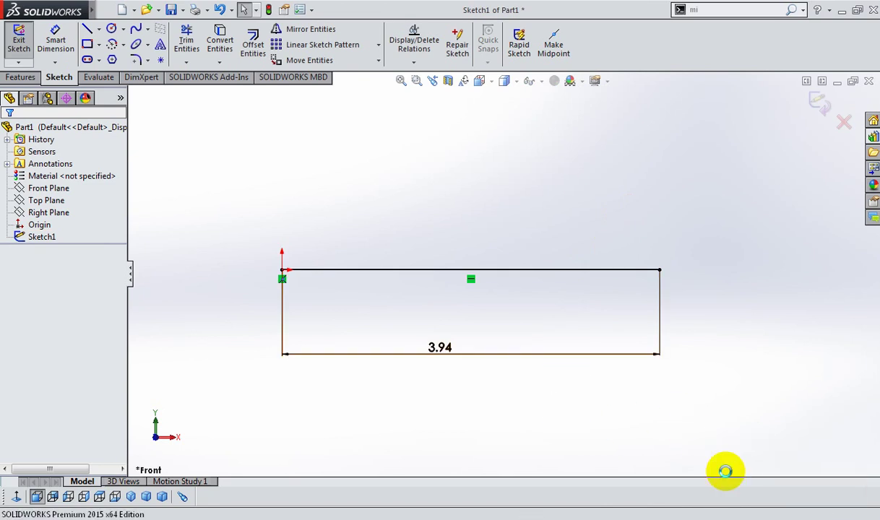
key(ctrl+b)
click(417, 271)
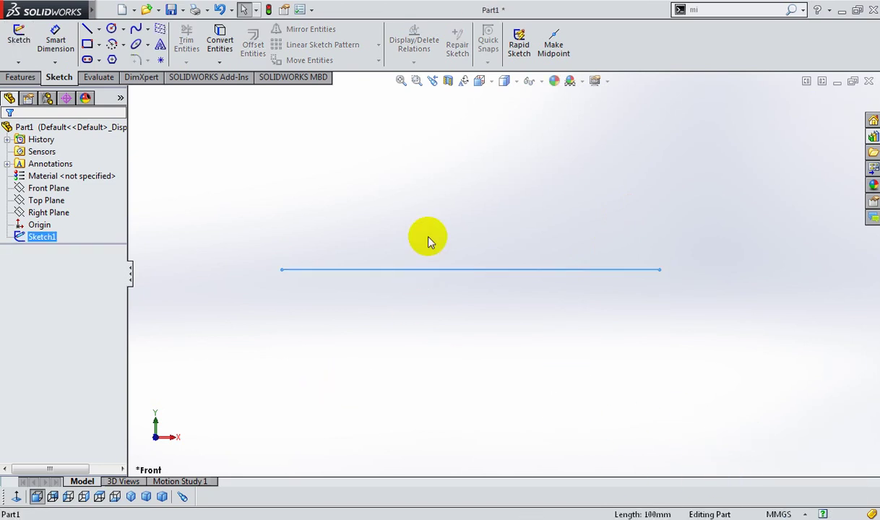
click(403, 332)
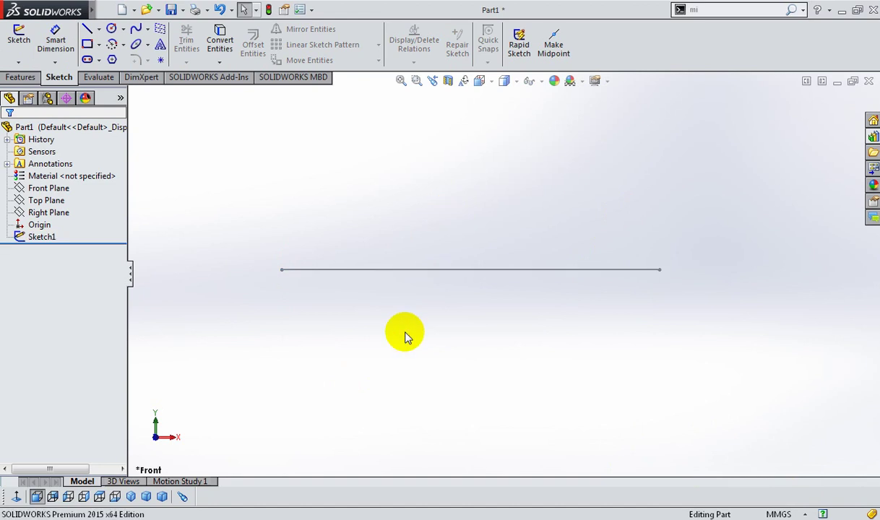
Set length and dual-dimension length precision to three decimals (.123) in Document Properties Units.
click(285, 11)
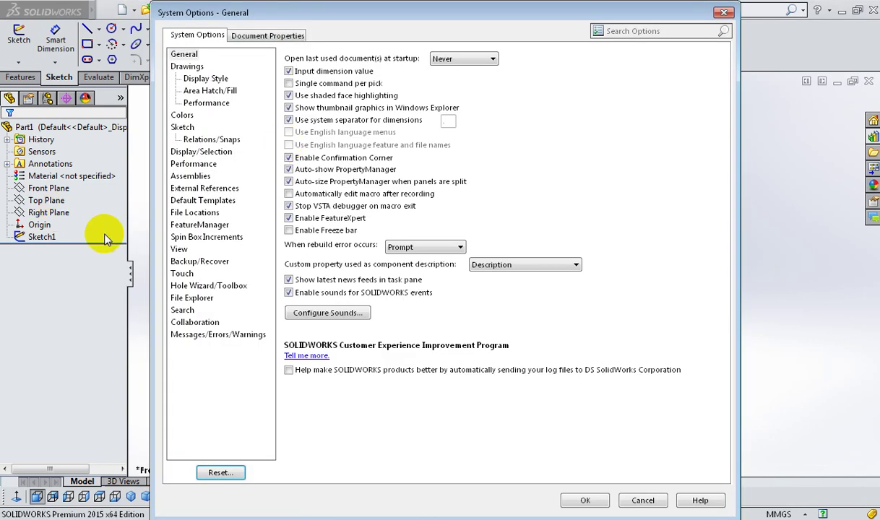
click(246, 35)
click(180, 139)
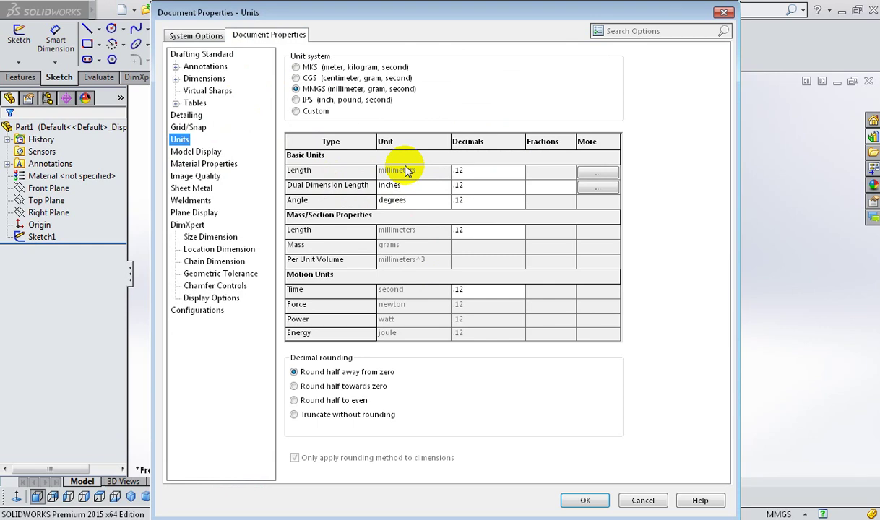
click(497, 173)
click(498, 173)
click(481, 193)
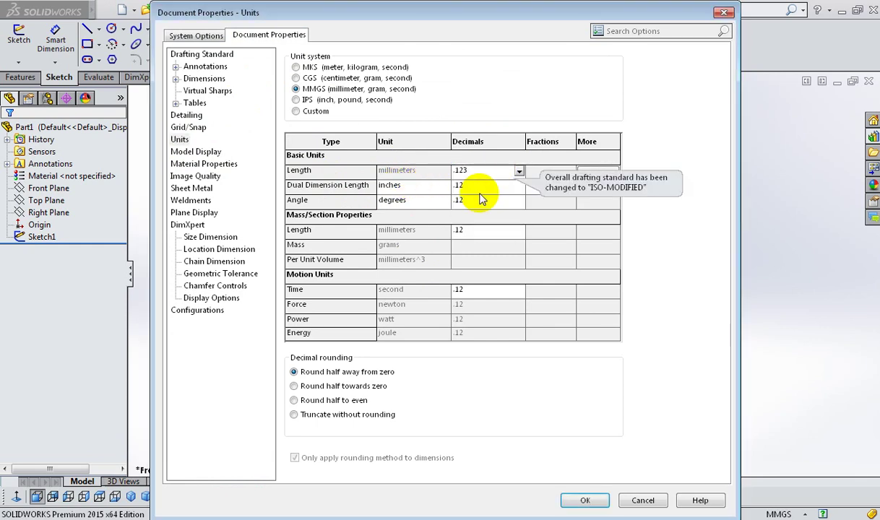
click(481, 199)
click(481, 195)
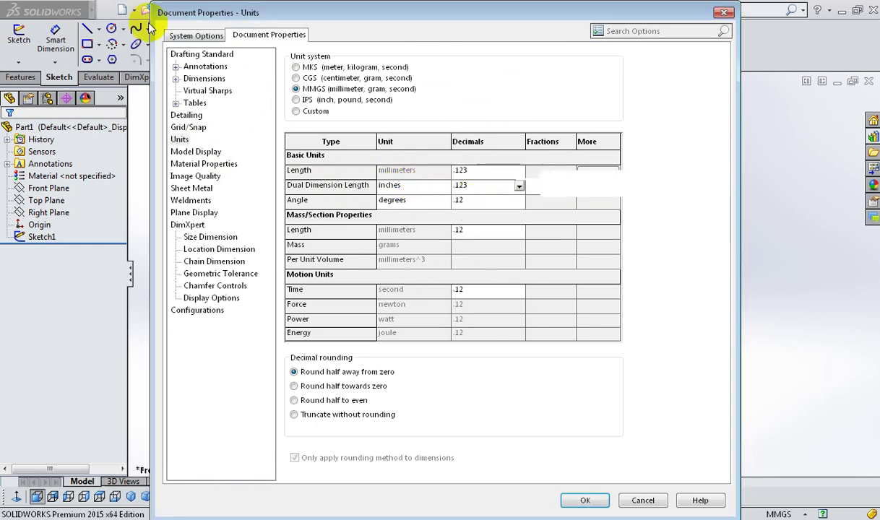
click(184, 37)
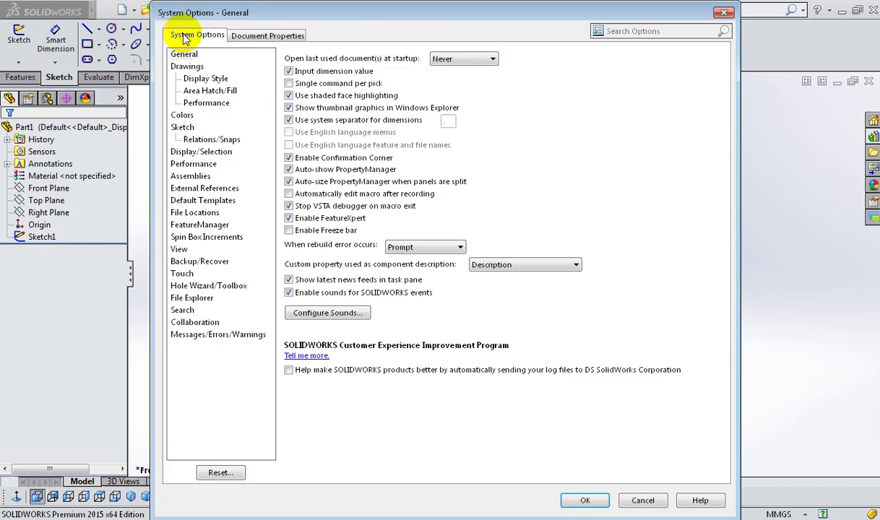
click(235, 35)
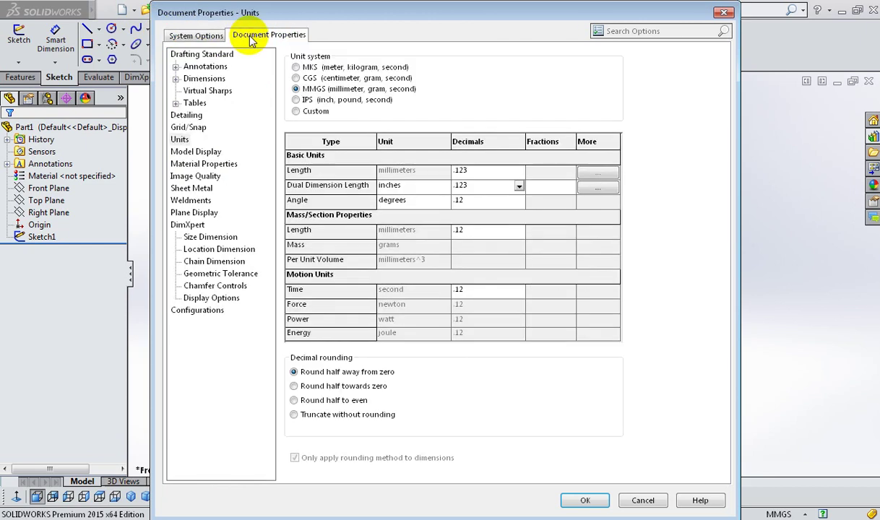
Set dimension leading and trailing zeroes to Show and apply the options.
click(216, 80)
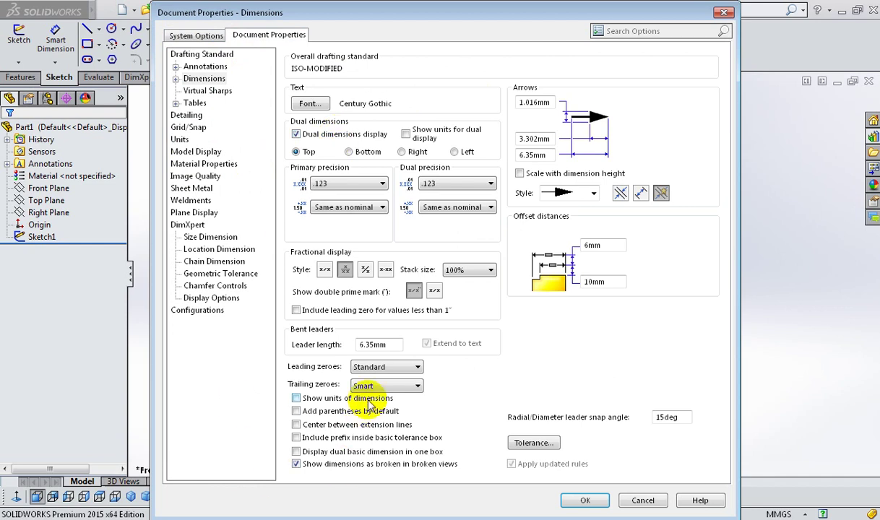
click(396, 370)
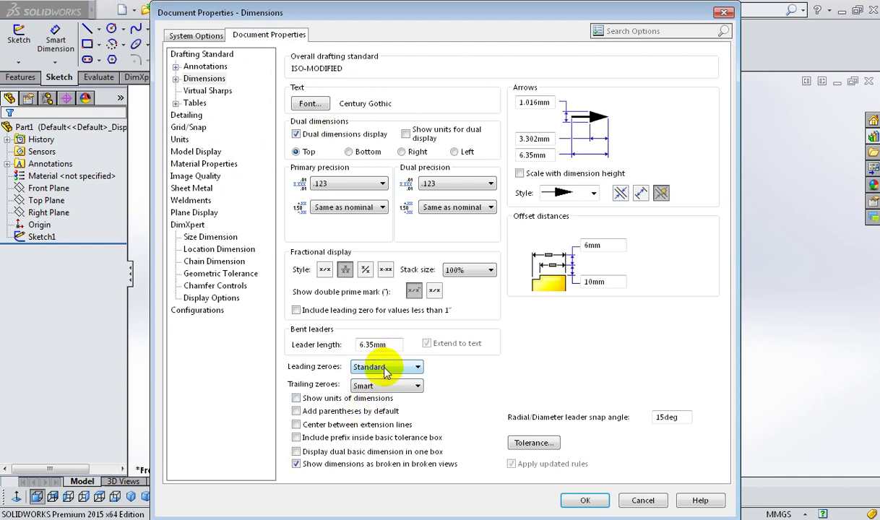
click(384, 368)
click(383, 384)
click(390, 386)
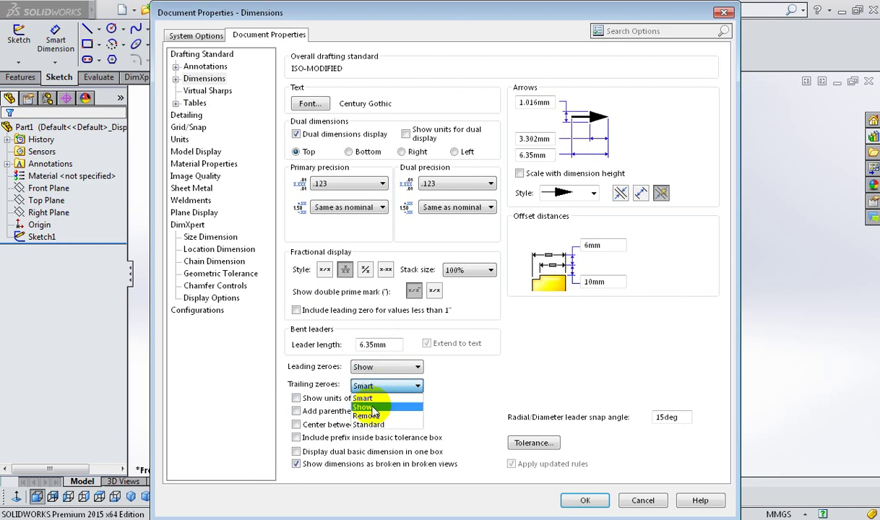
click(372, 408)
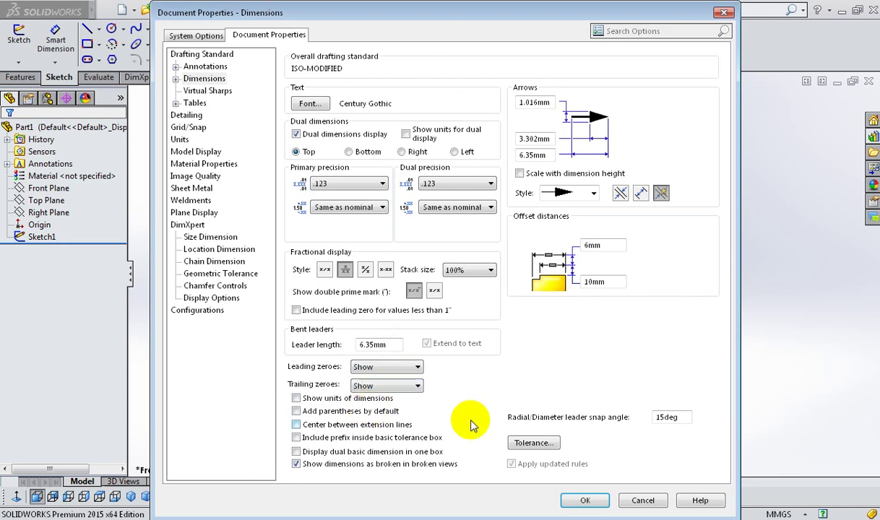
click(567, 495)
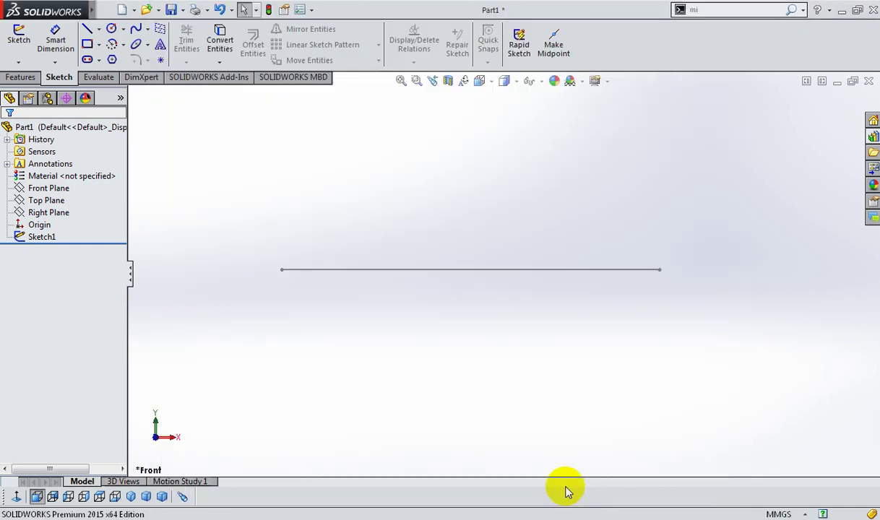
Reopen Sketch1, whose width now reads 100.000 [3.937].
key(z)
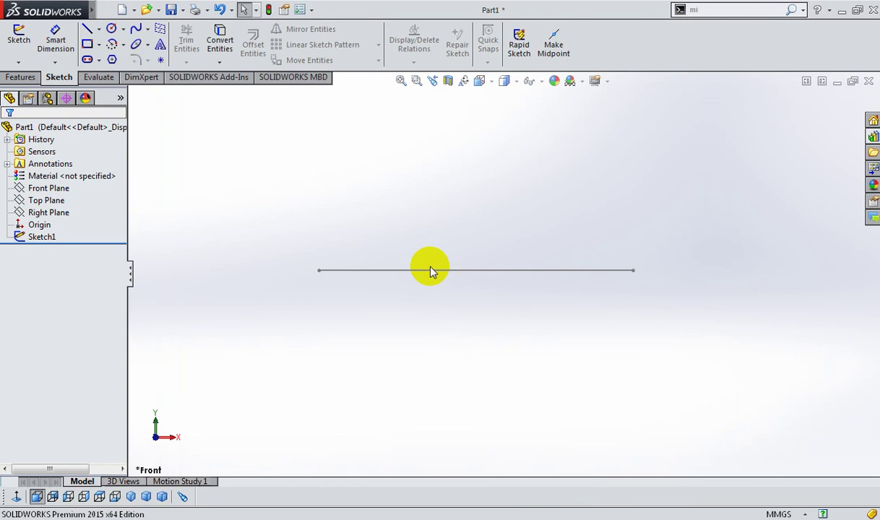
click(431, 270)
click(458, 213)
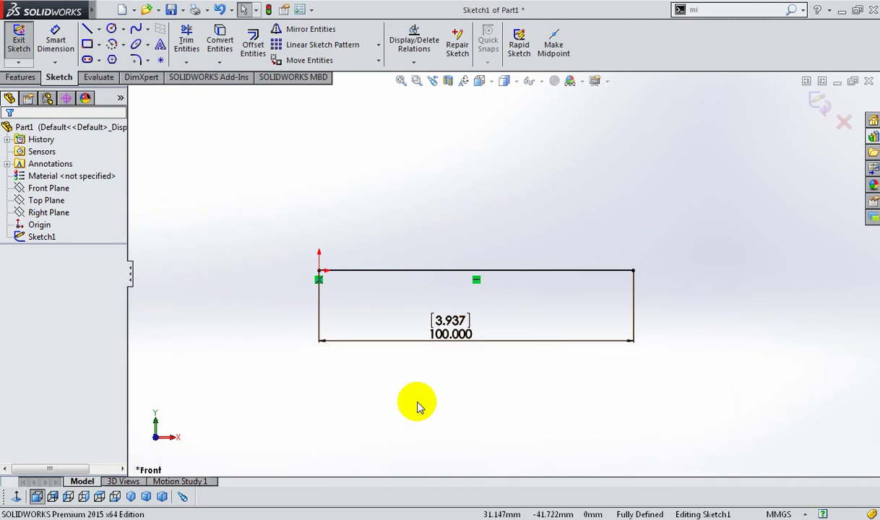
Set dimension leading zeroes to Remove in Document Properties.
scroll(463, 325, down, 5)
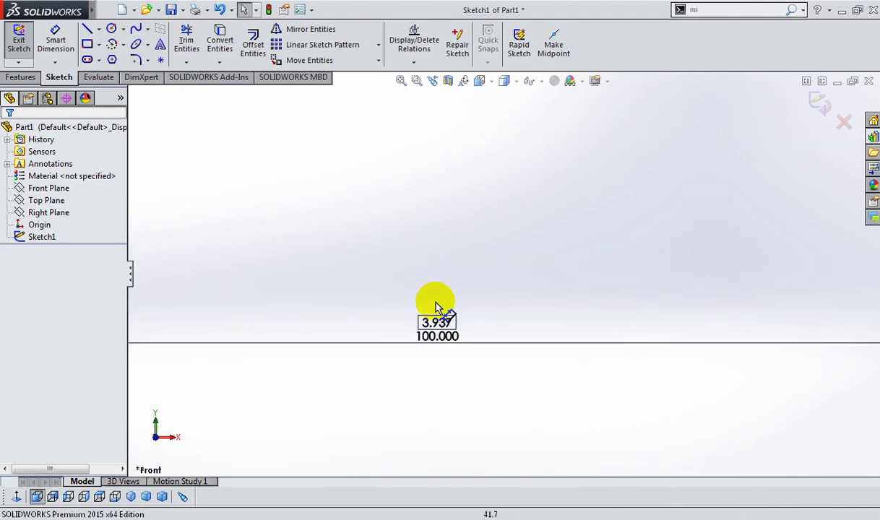
click(298, 10)
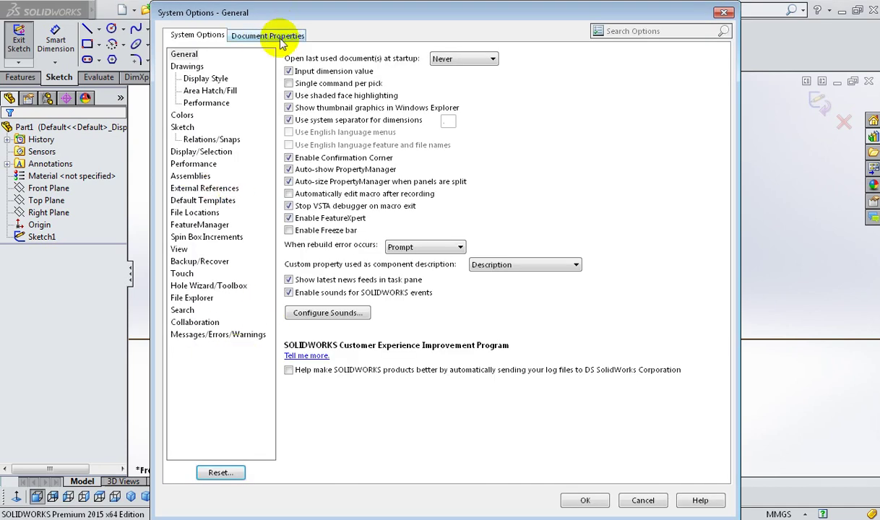
click(251, 41)
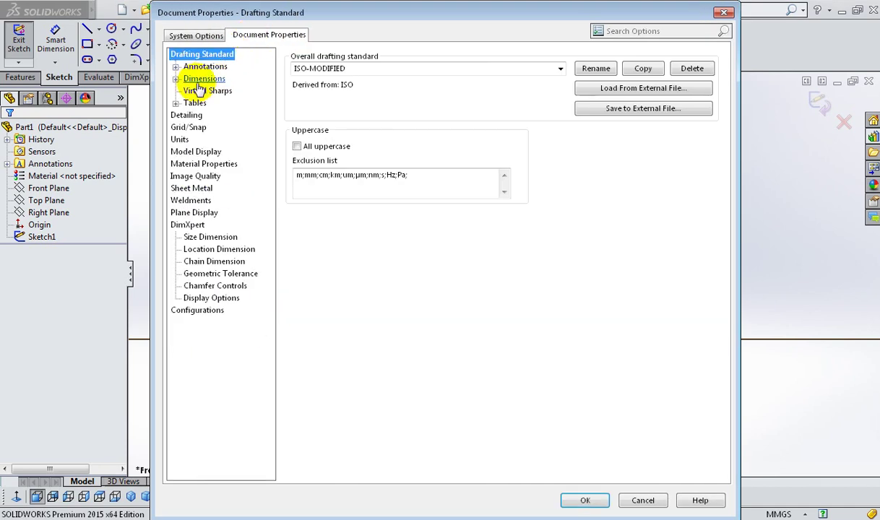
click(203, 78)
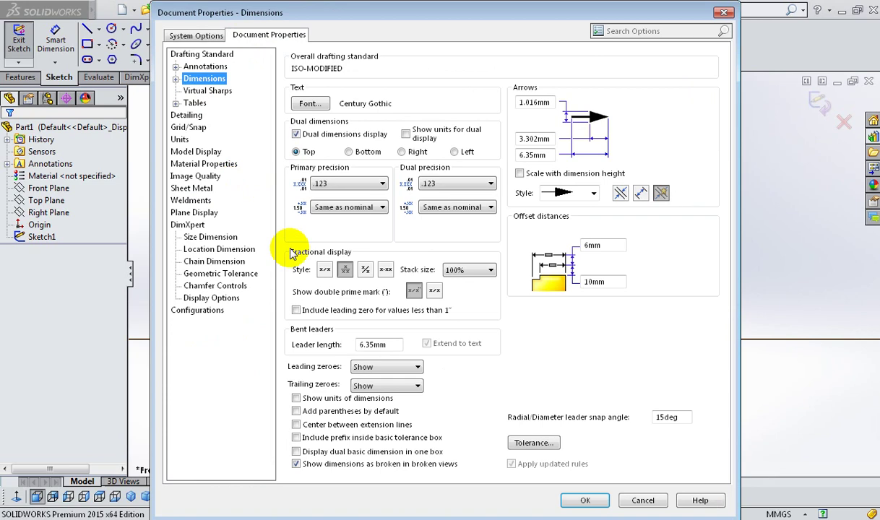
click(372, 367)
click(370, 397)
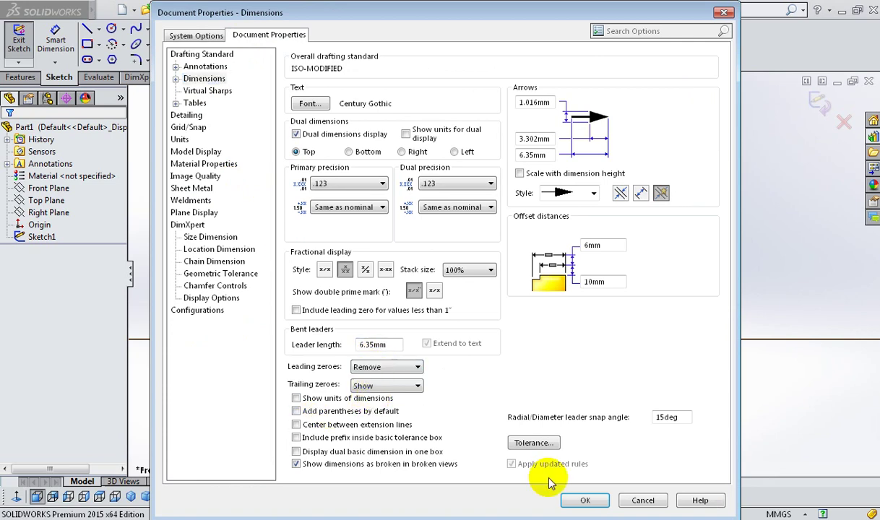
click(582, 501)
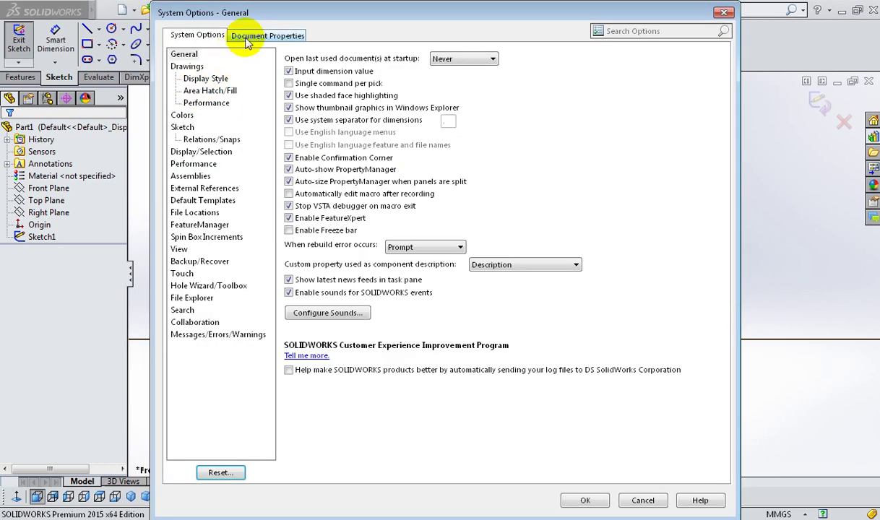
Set dimension trailing zeroes to Remove so the width reads 100.
click(246, 39)
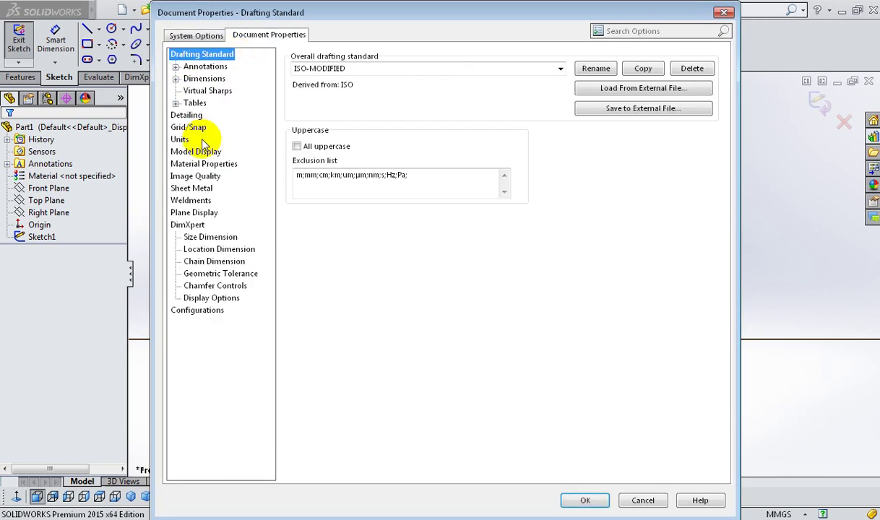
click(204, 79)
click(384, 387)
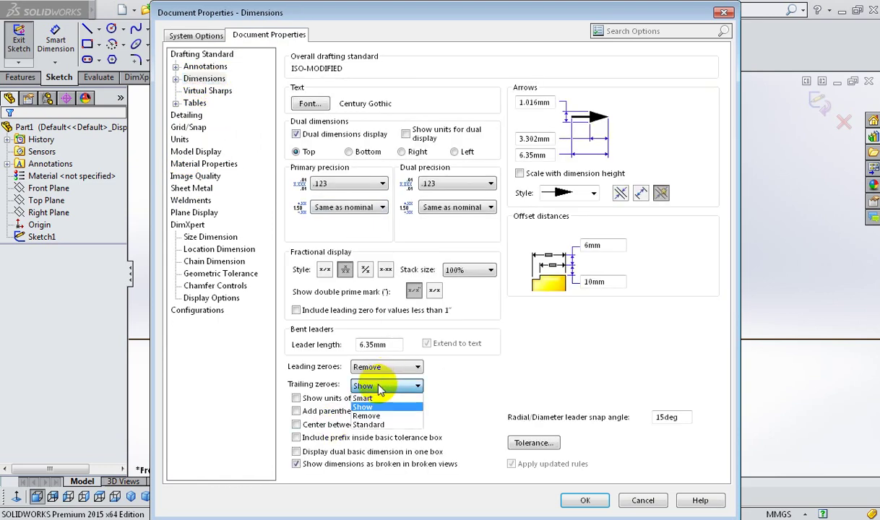
click(363, 417)
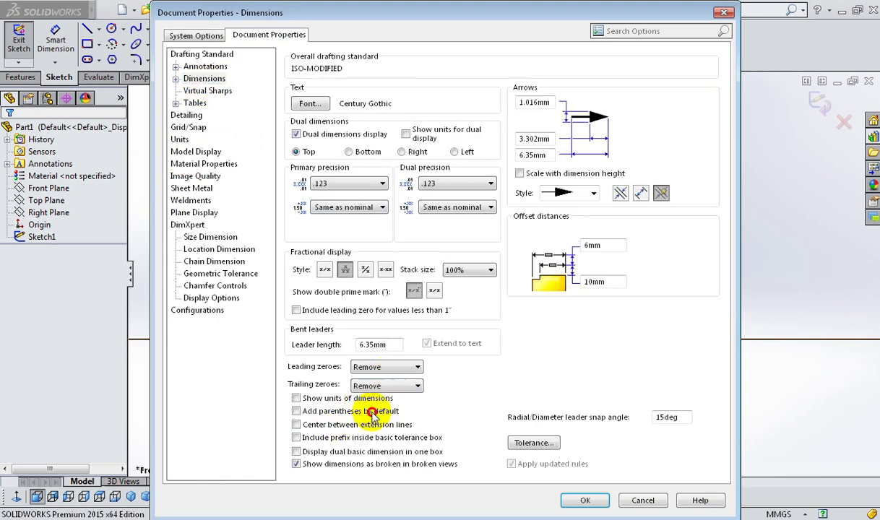
click(580, 500)
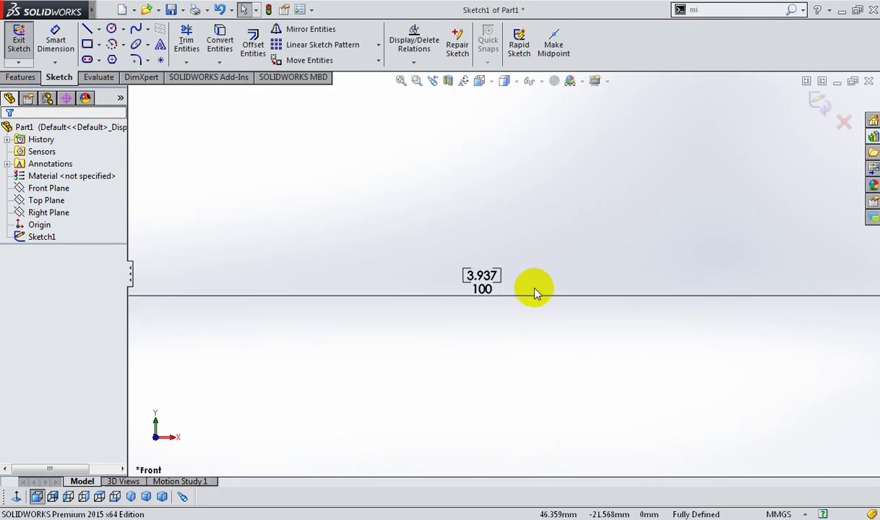
Draw a slanted line rising up and to the right.
scroll(499, 267, up, 3)
scroll(500, 224, down, 3)
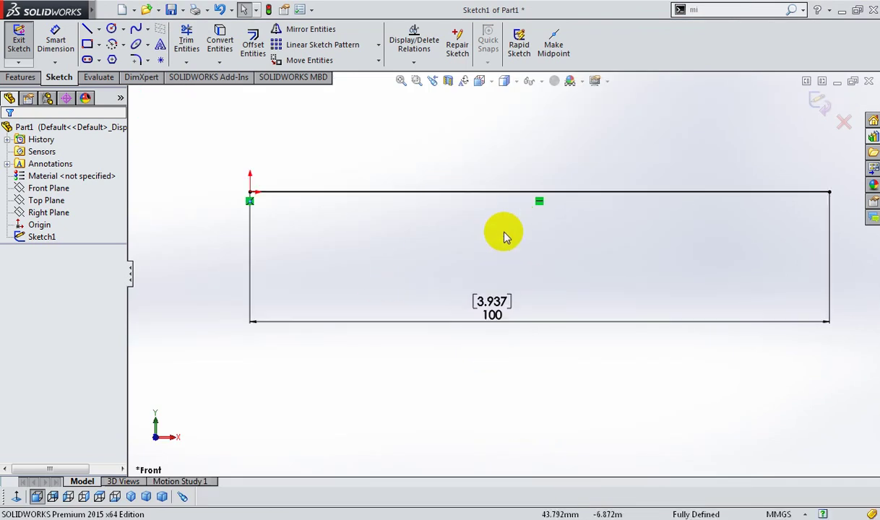
scroll(413, 330, down, 3)
scroll(418, 304, up, 2)
scroll(428, 395, up, 1)
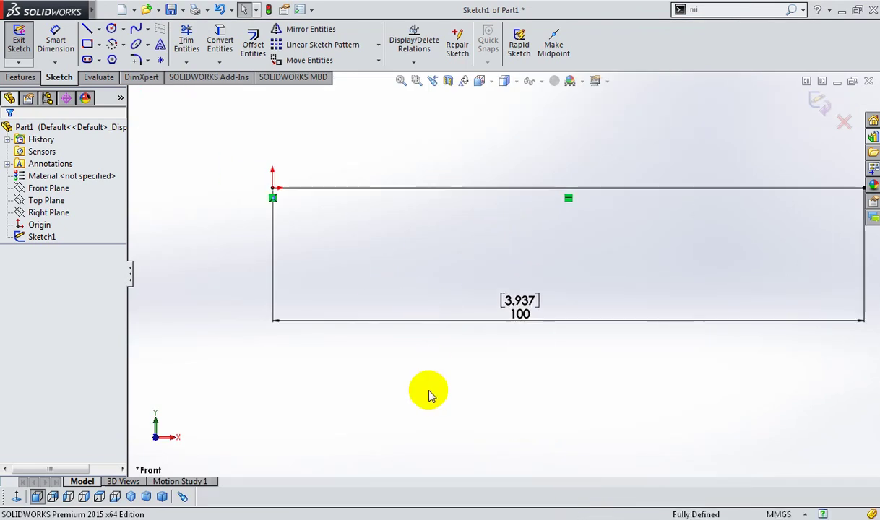
scroll(428, 395, up, 3)
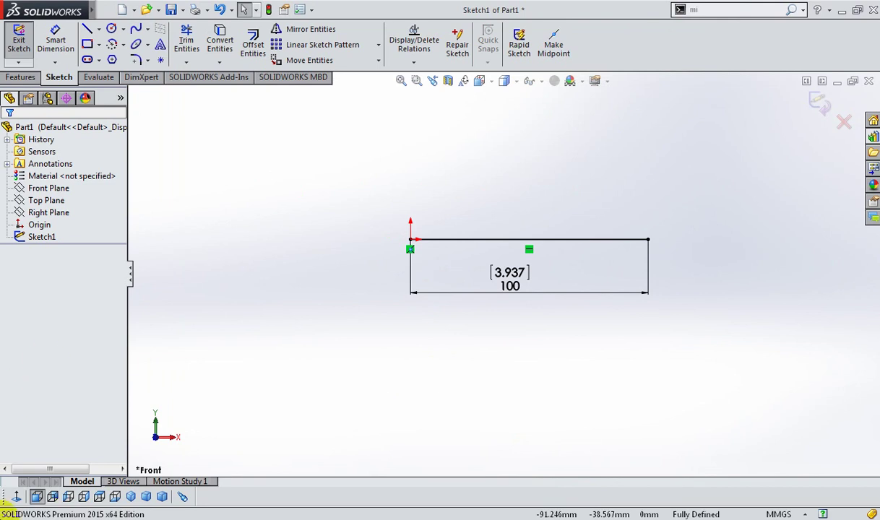
click(87, 29)
click(466, 203)
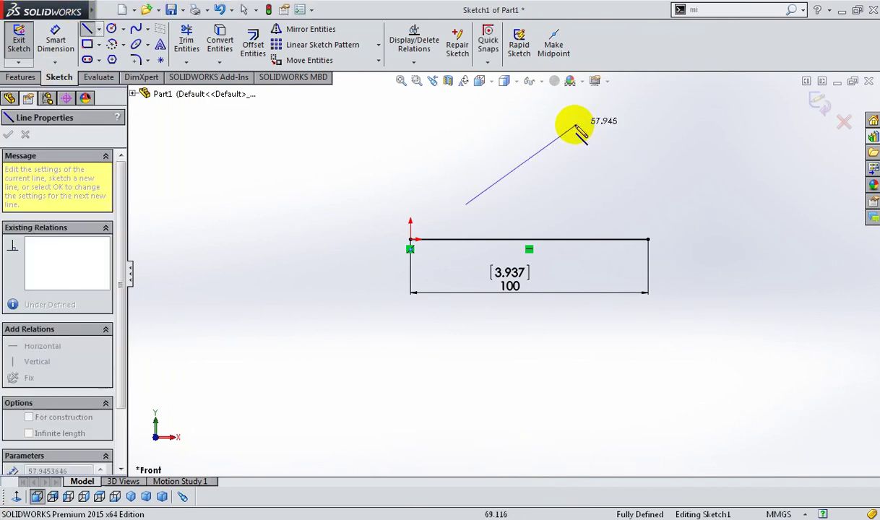
click(574, 125)
right_click(633, 112)
click(652, 118)
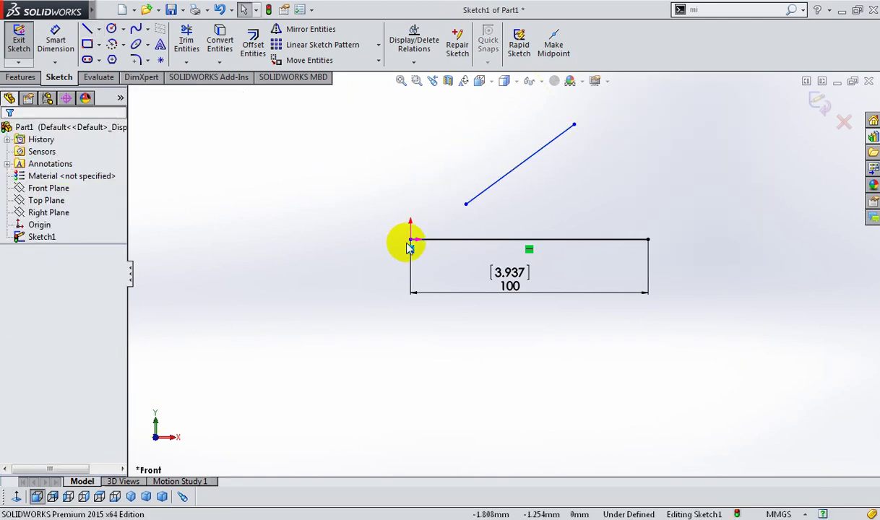
Drag the slanted line's lower endpoint onto the origin.
click(440, 215)
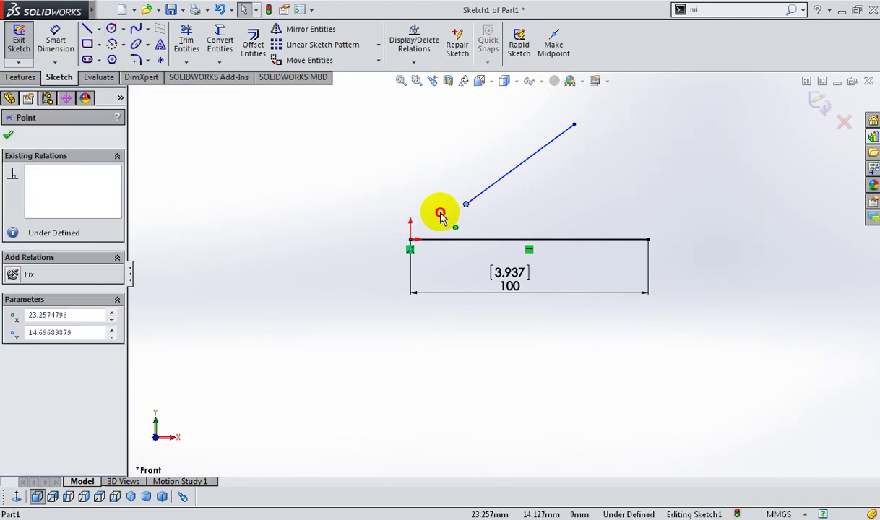
mouse_move(440, 214)
mouse_down()
mouse_move(410, 240)
mouse_move(446, 191)
mouse_up()
click(335, 172)
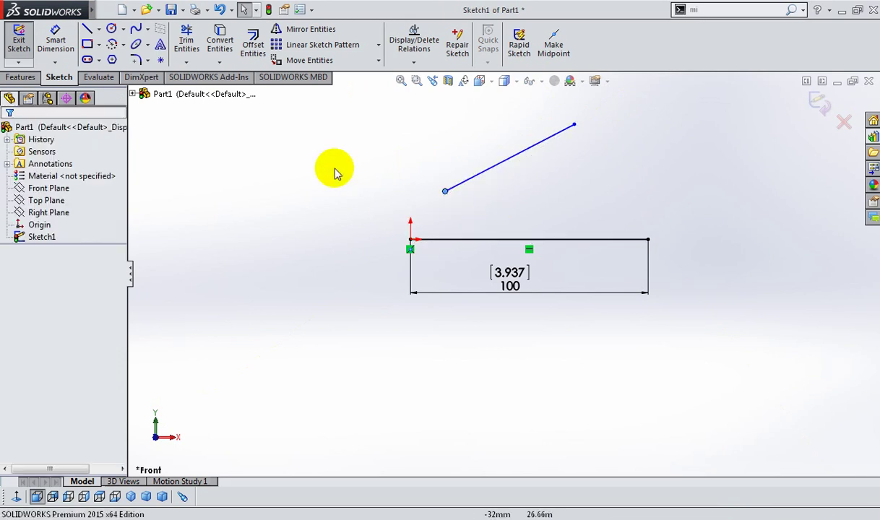
Add a Merge relation between the slanted line's lower endpoint and the origin.
click(416, 62)
click(412, 89)
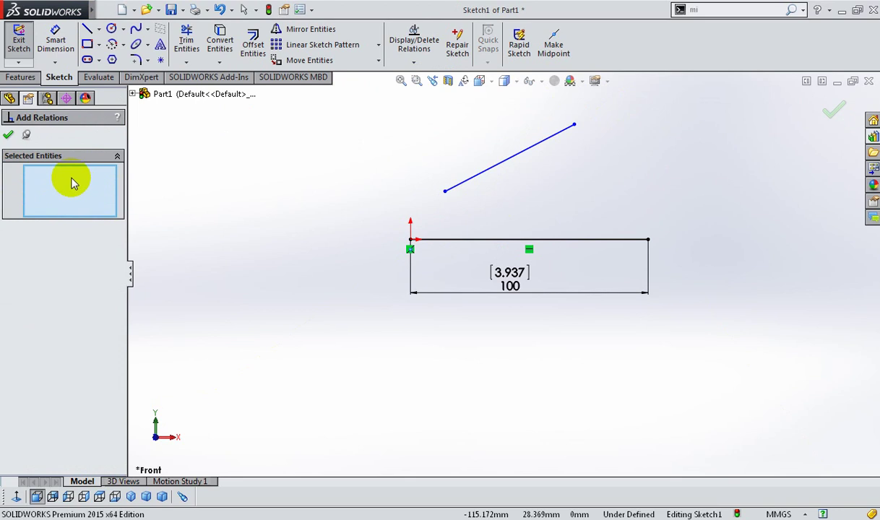
click(117, 157)
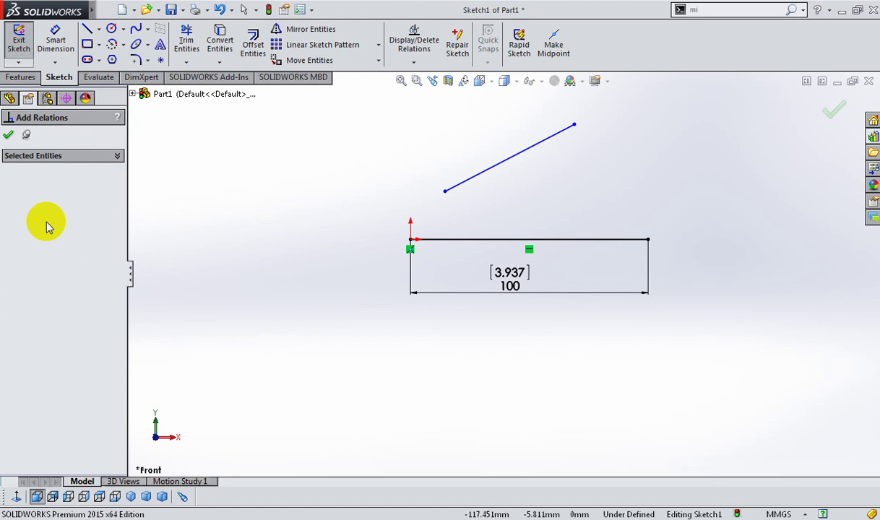
click(118, 157)
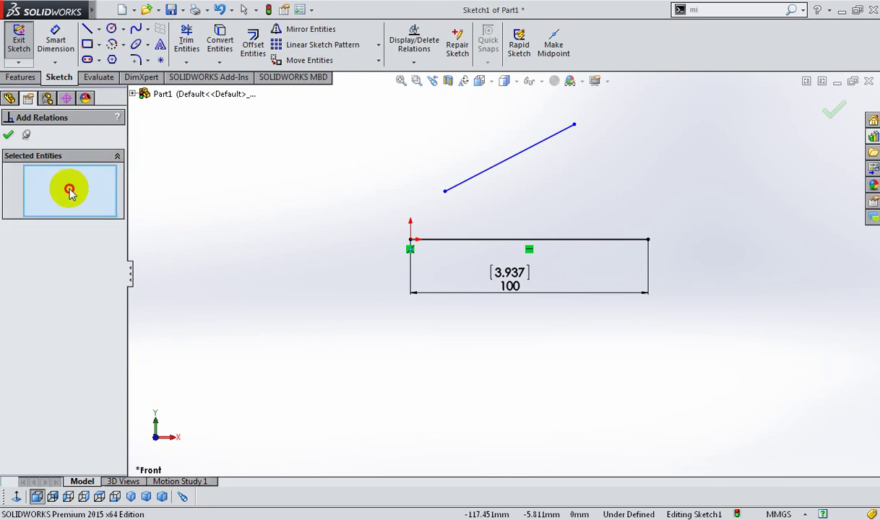
click(444, 192)
click(410, 240)
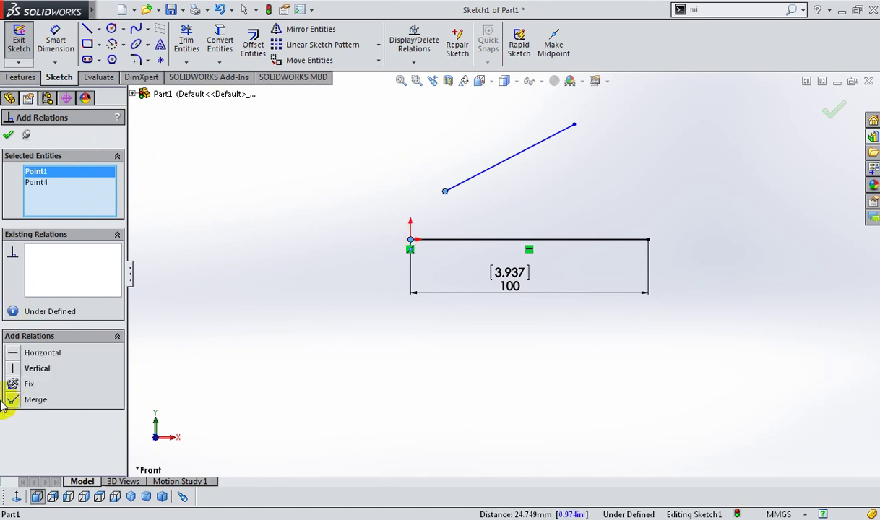
click(13, 400)
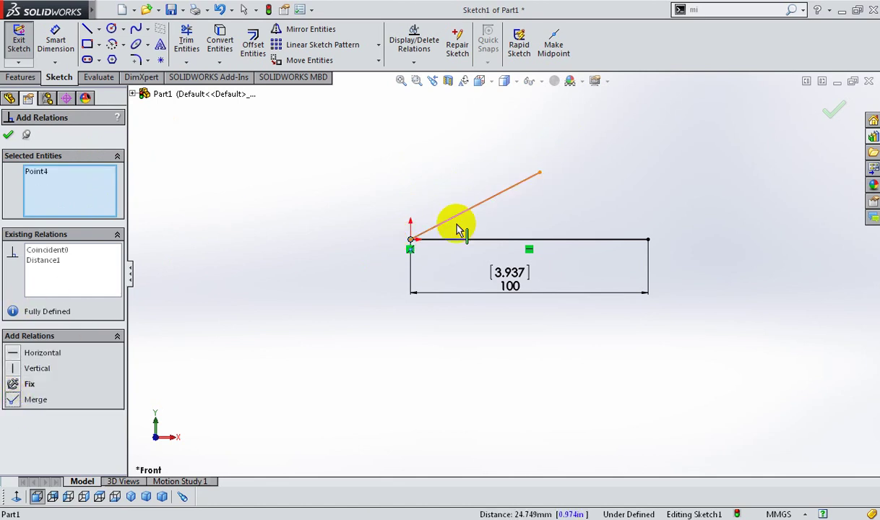
click(8, 134)
key(alt+f)
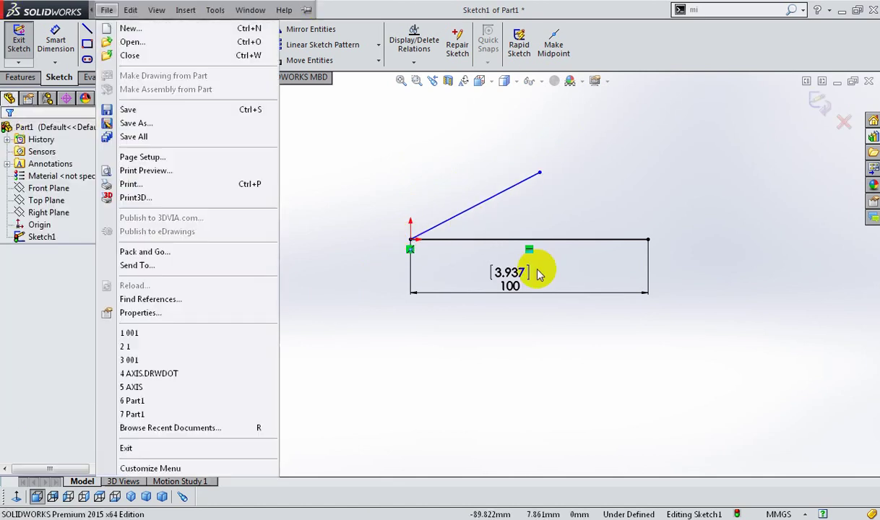
key(Escape)
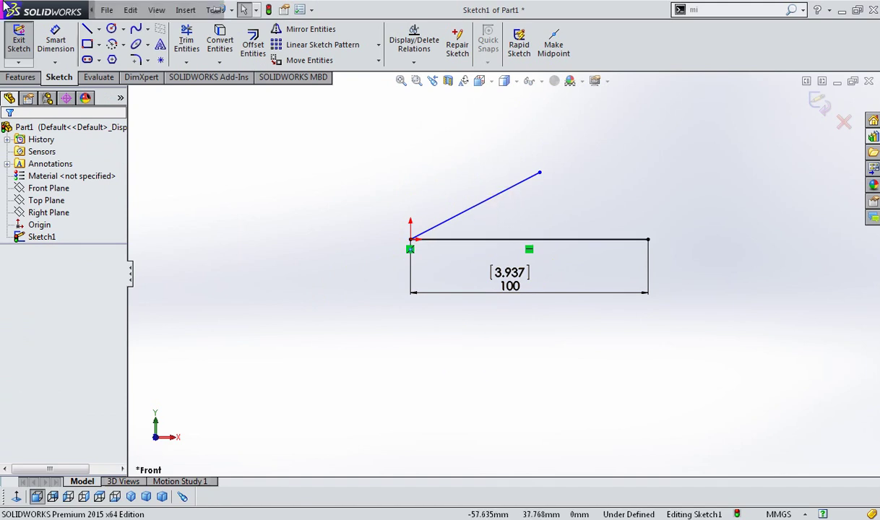
Dimension the angle between the slanted and horizontal lines at 45°.
click(53, 40)
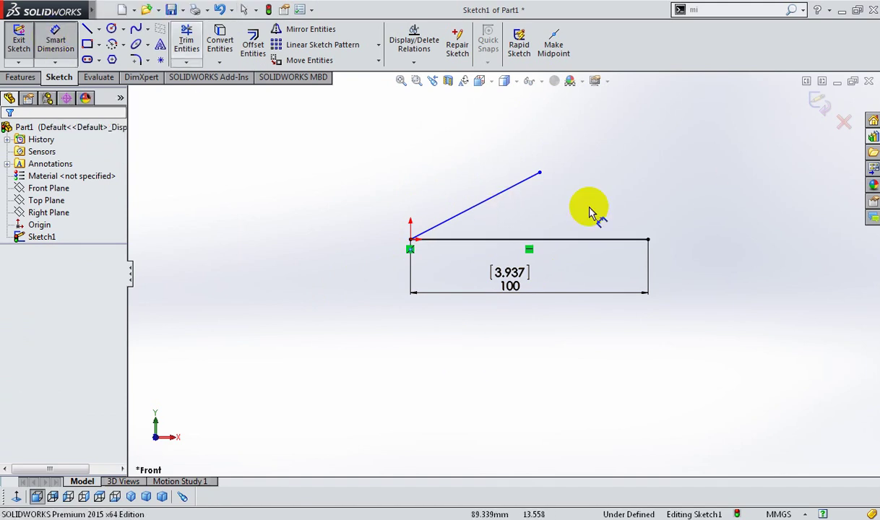
click(518, 242)
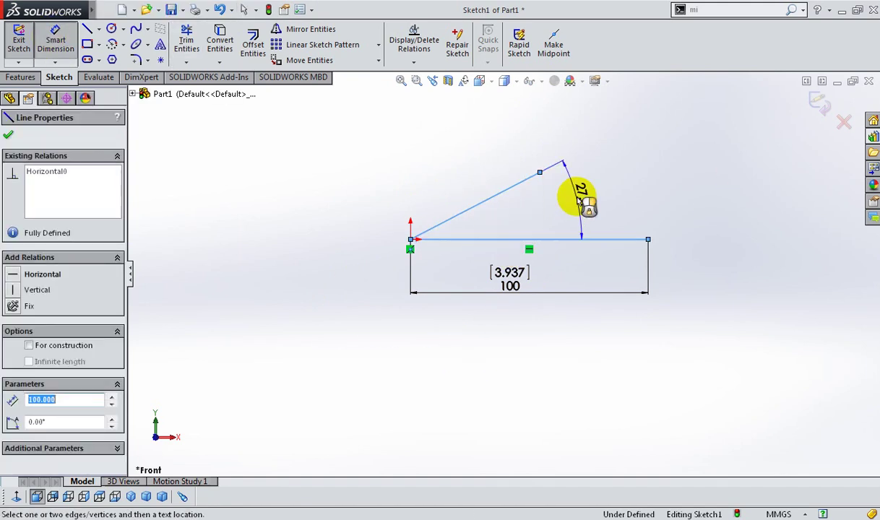
click(574, 242)
text(45)
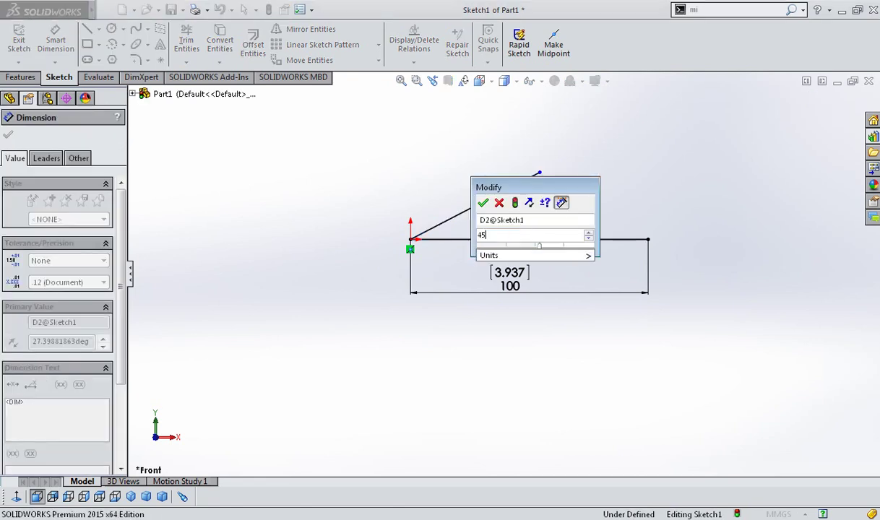
key(Return)
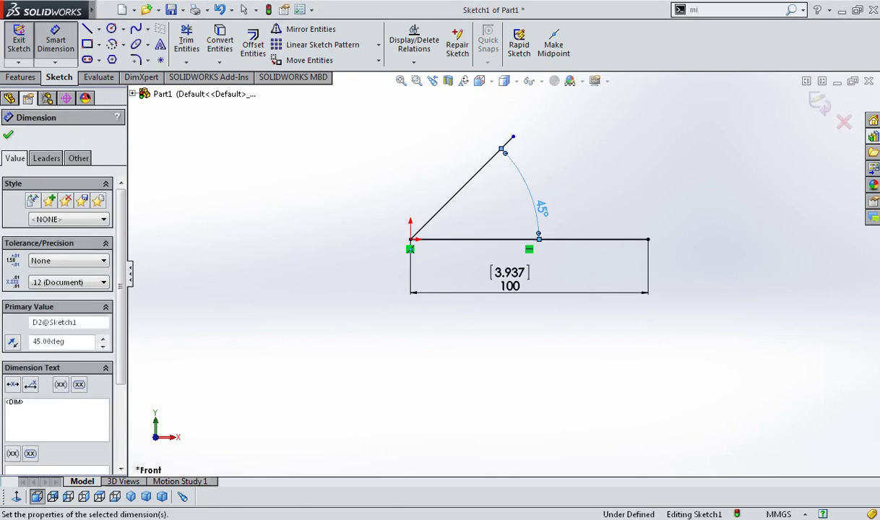
click(700, 127)
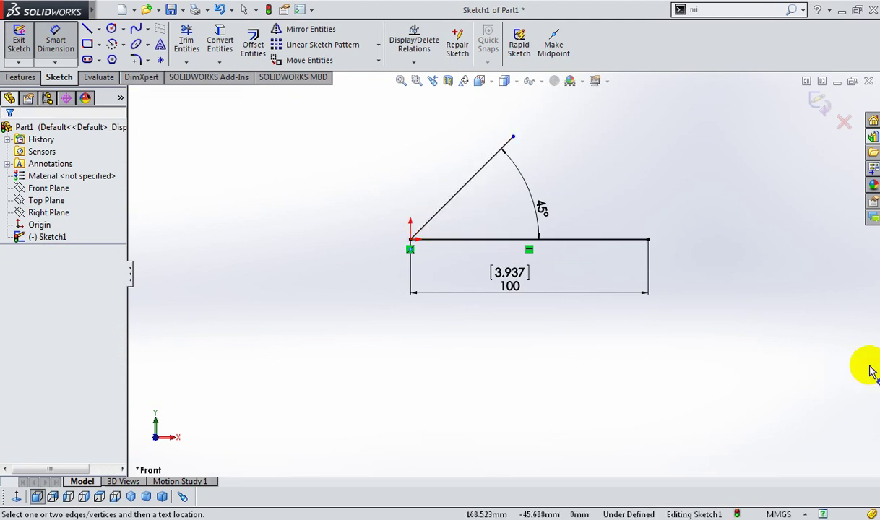
Start a length dimension on the slanted line, then cancel it.
click(447, 201)
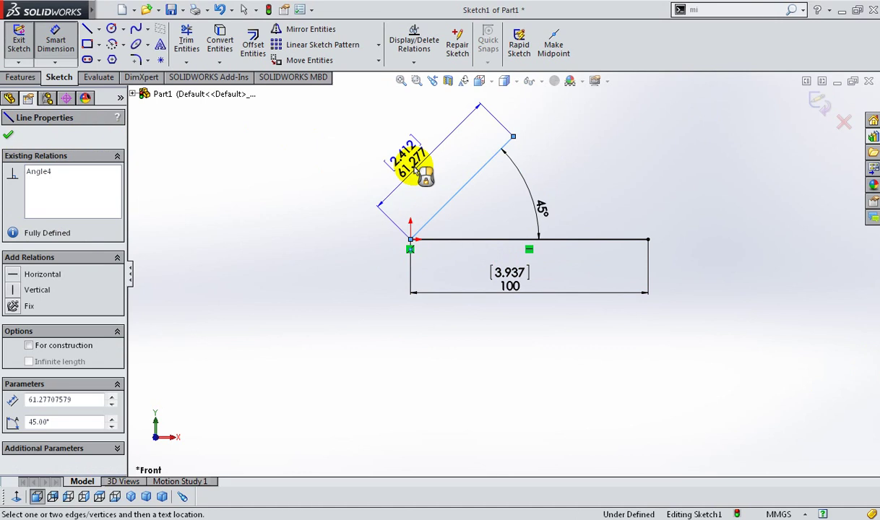
click(9, 137)
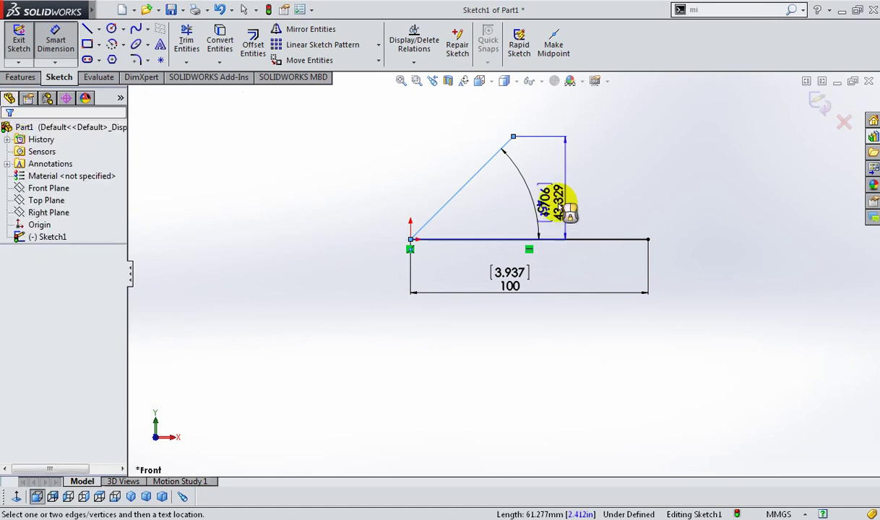
key(Escape)
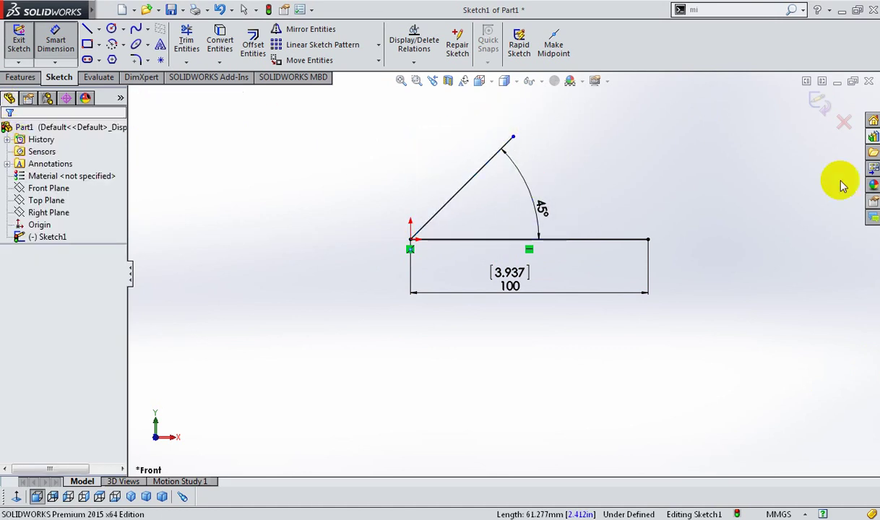
click(87, 29)
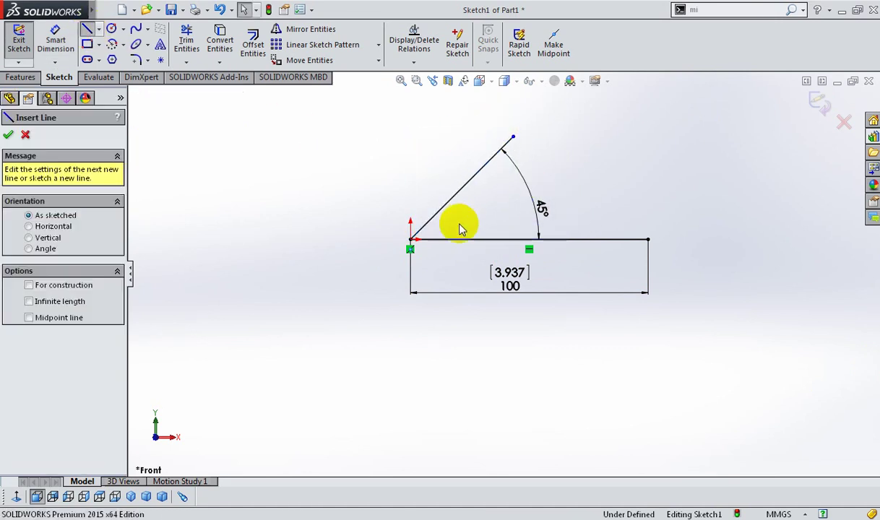
Draw a short line to the right of the 45° line.
click(641, 146)
click(764, 231)
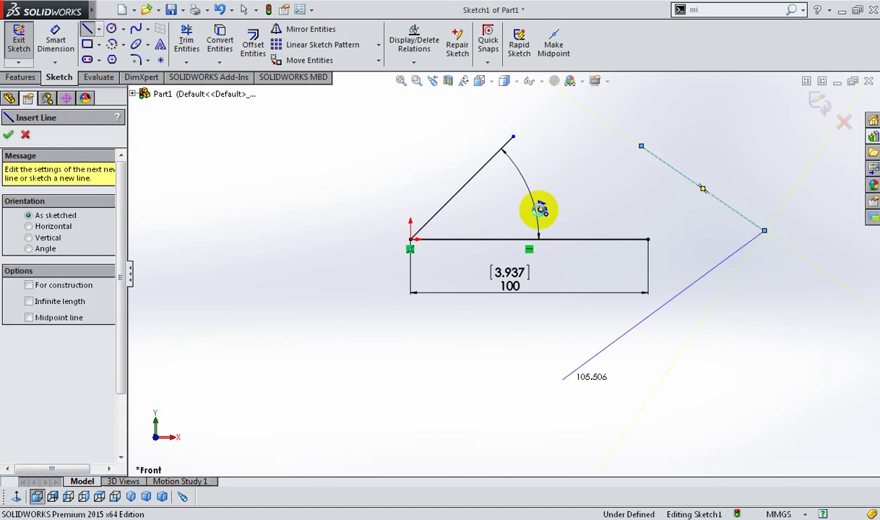
key(Escape)
Select the new line's endpoint and the 45° line to review their relations.
click(639, 149)
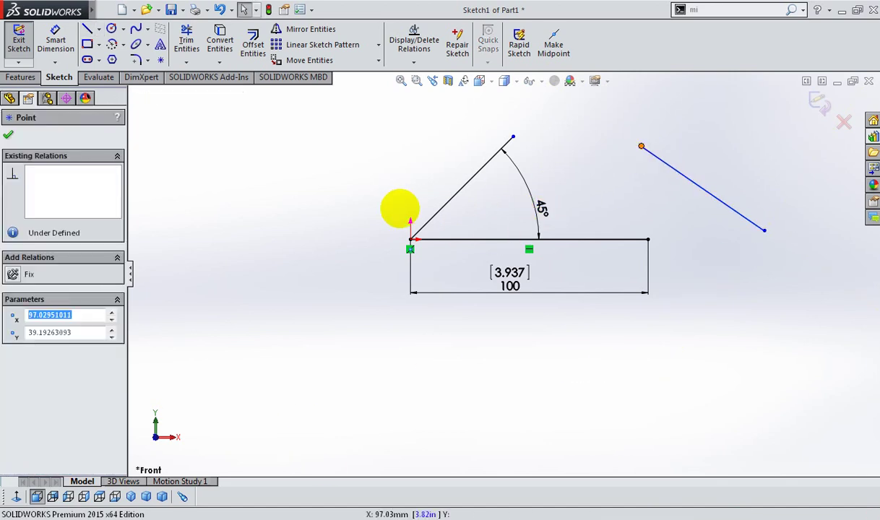
click(460, 190)
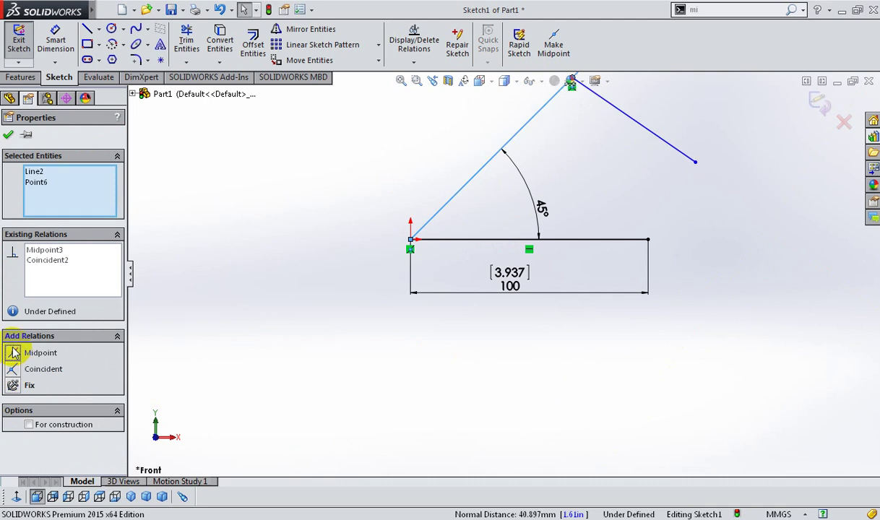
scroll(580, 255, up, 2)
scroll(511, 177, up, 2)
scroll(549, 202, up, 2)
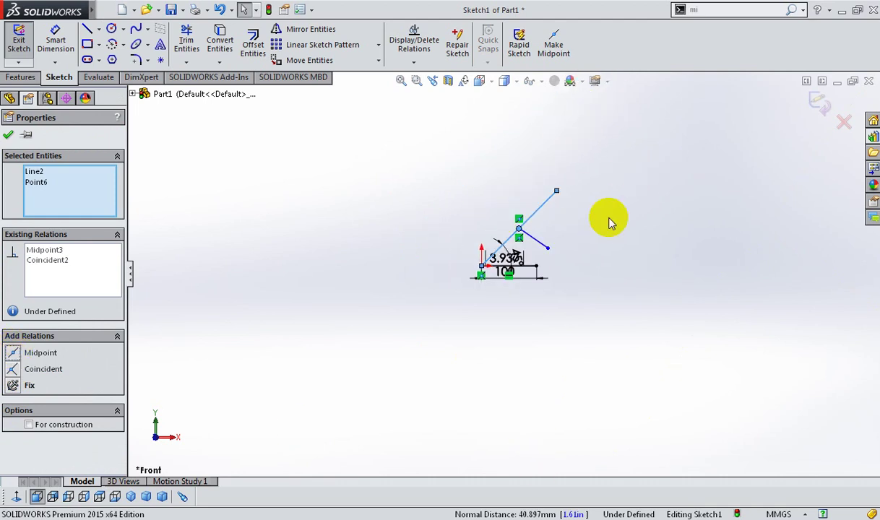
scroll(570, 246, up, 1)
scroll(509, 212, down, 3)
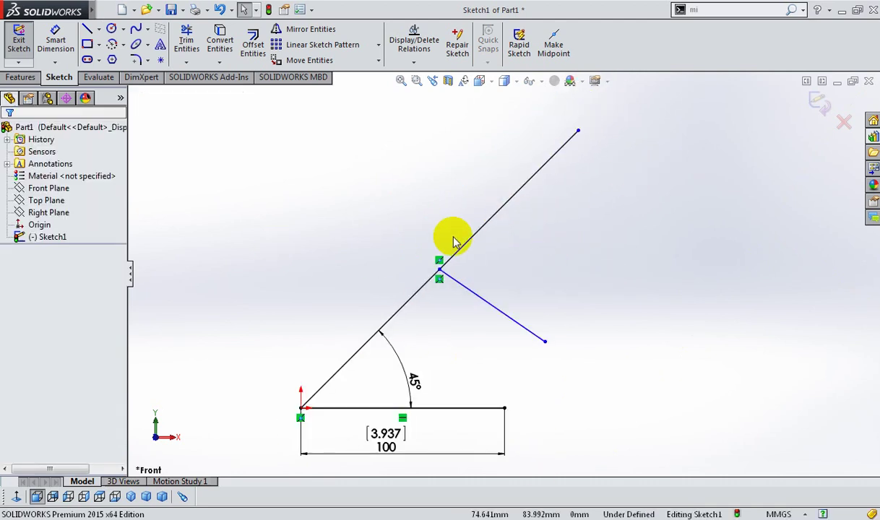
click(442, 259)
Make the short line perpendicular to the 45° line.
click(462, 258)
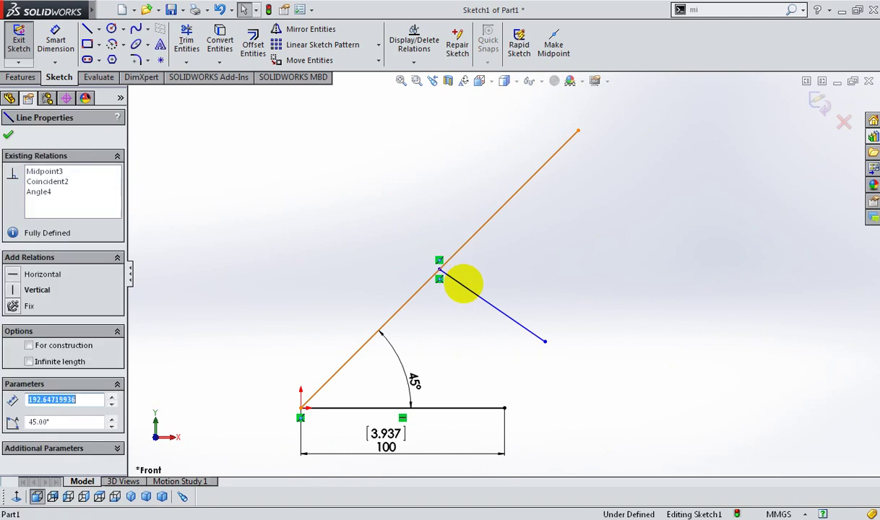
ctrl+click(466, 289)
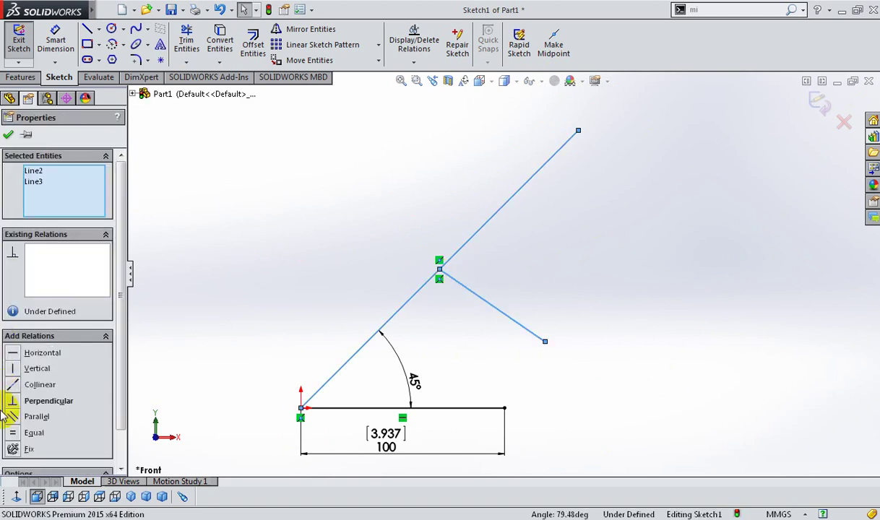
click(11, 400)
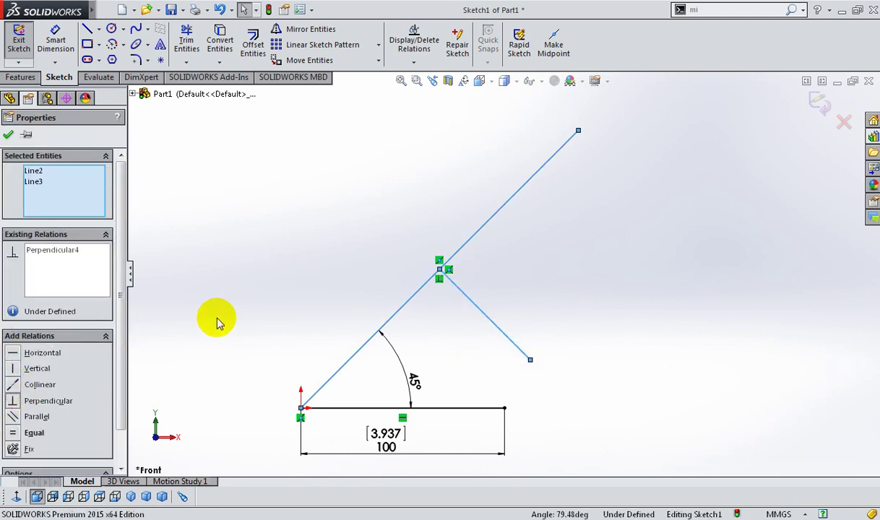
click(285, 225)
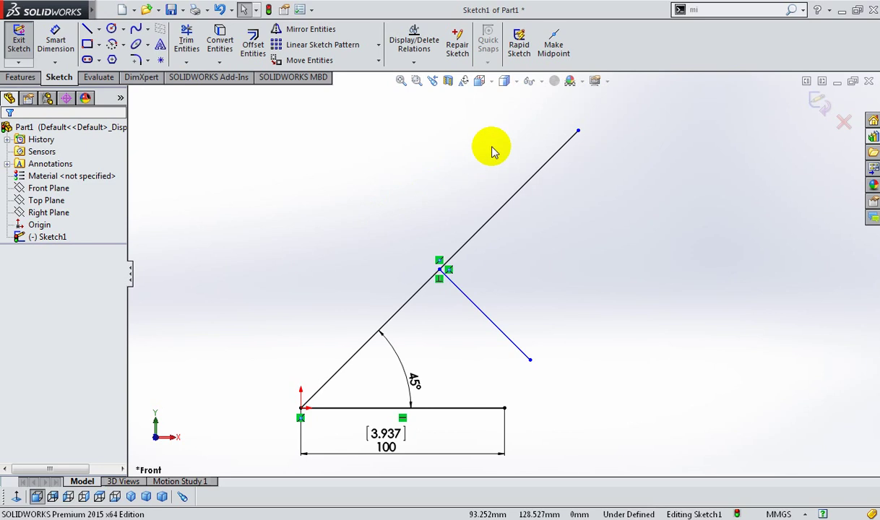
Delete the perpendicular relation between the two lines.
scroll(503, 275, down, 1)
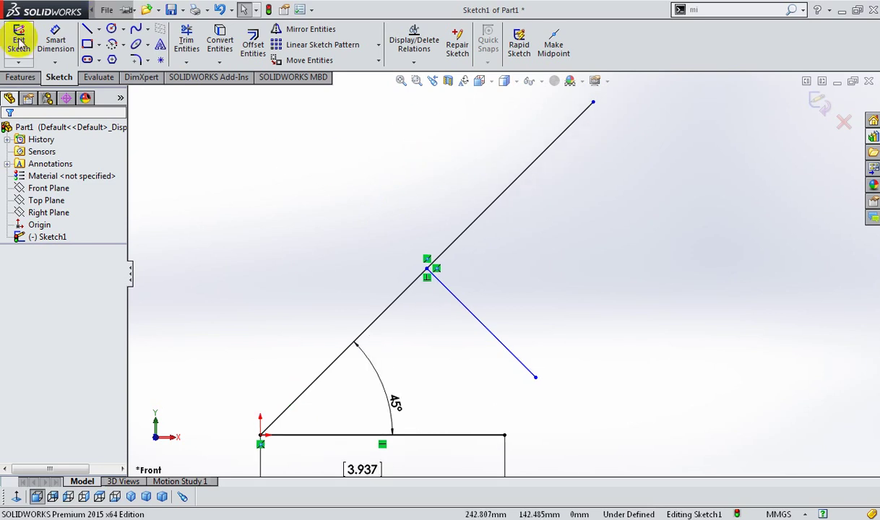
scroll(481, 311, down, 1)
scroll(469, 282, down, 2)
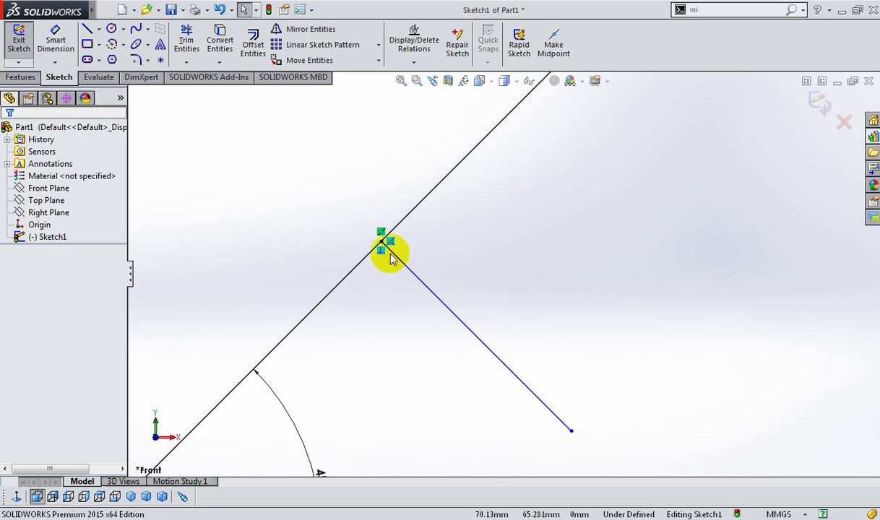
scroll(390, 259, down, 1)
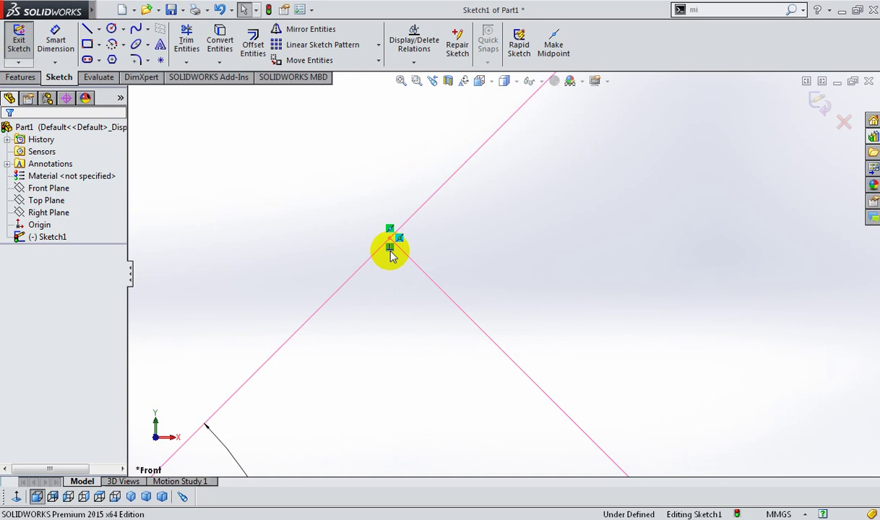
right_click(391, 256)
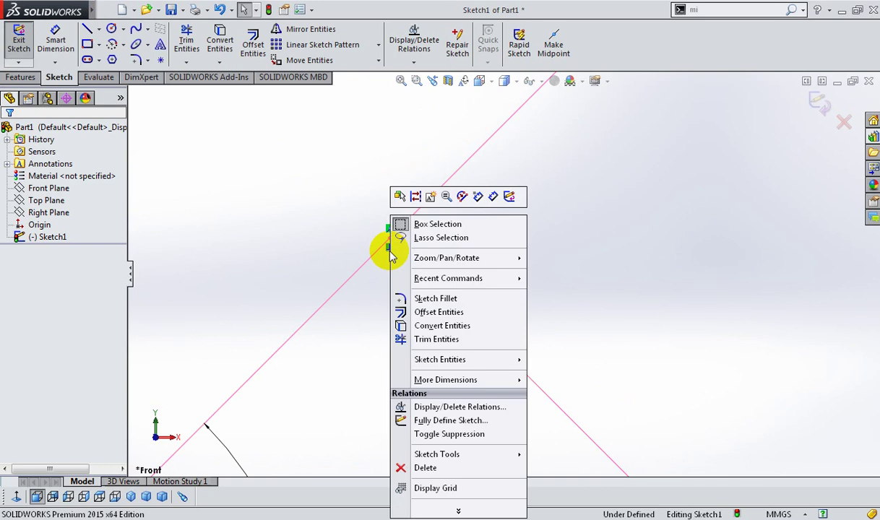
click(424, 467)
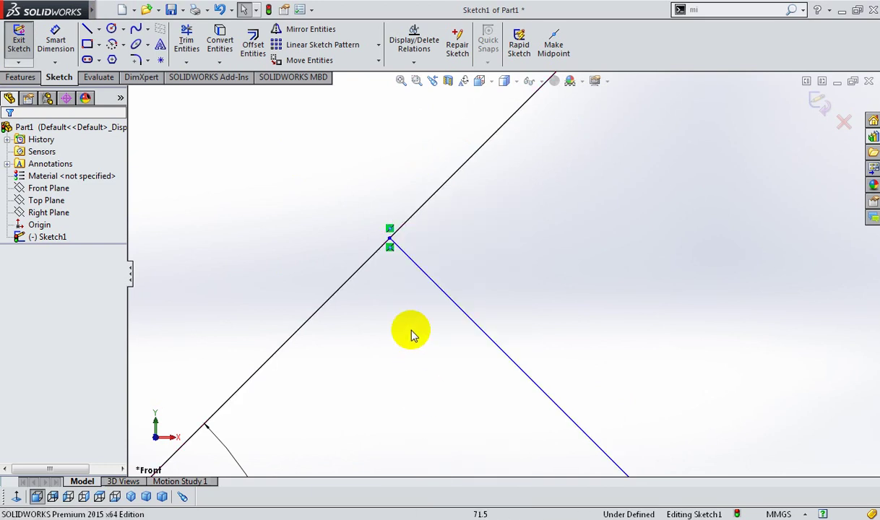
scroll(409, 334, up, 2)
scroll(469, 373, up, 1)
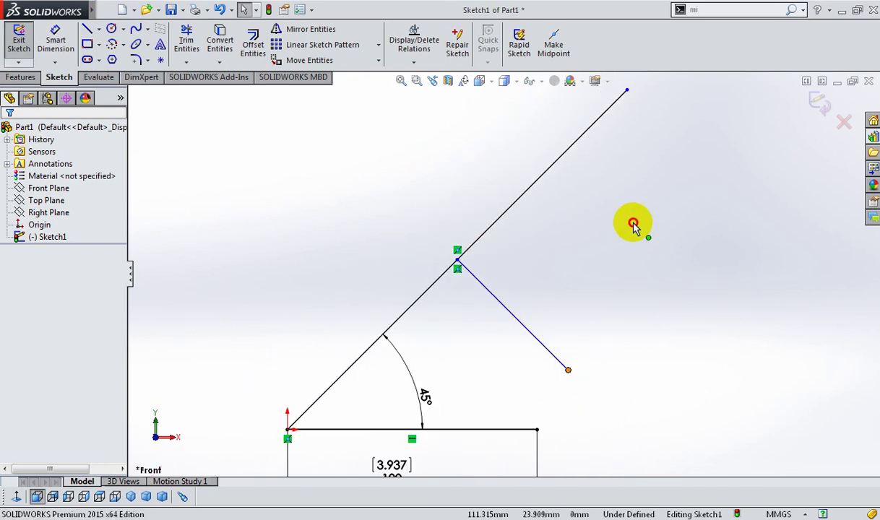
Drag the 45° line's top endpoint down so the short line's end follows its midpoint.
drag(632, 225, 590, 137)
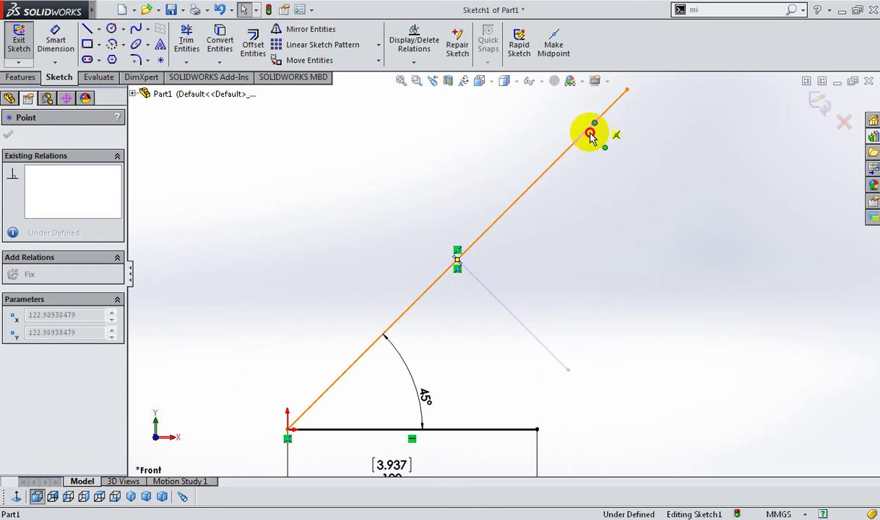
drag(590, 137, 559, 370)
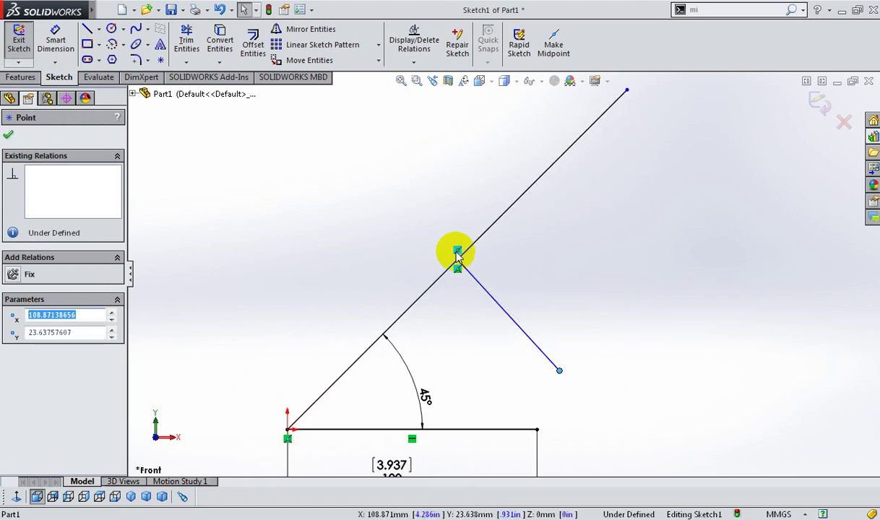
mouse_move(626, 90)
mouse_down()
mouse_move(461, 255)
mouse_move(402, 350)
mouse_move(449, 267)
mouse_up()
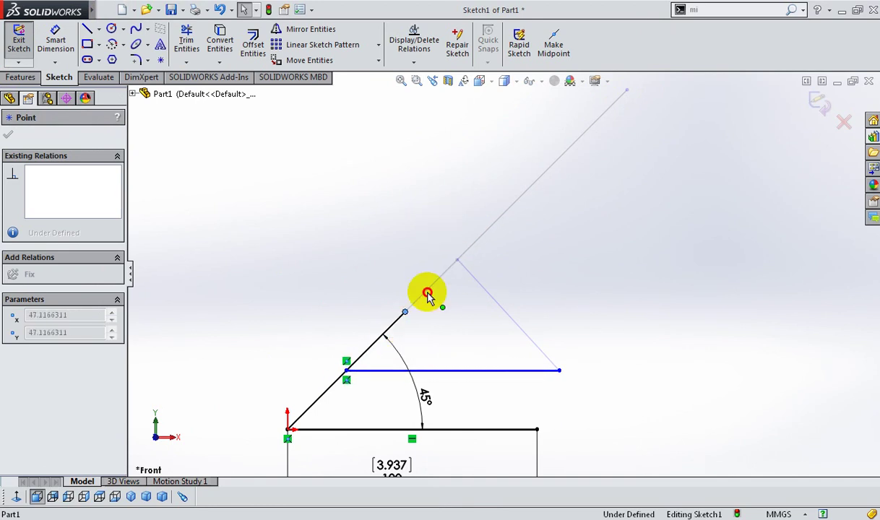
click(679, 359)
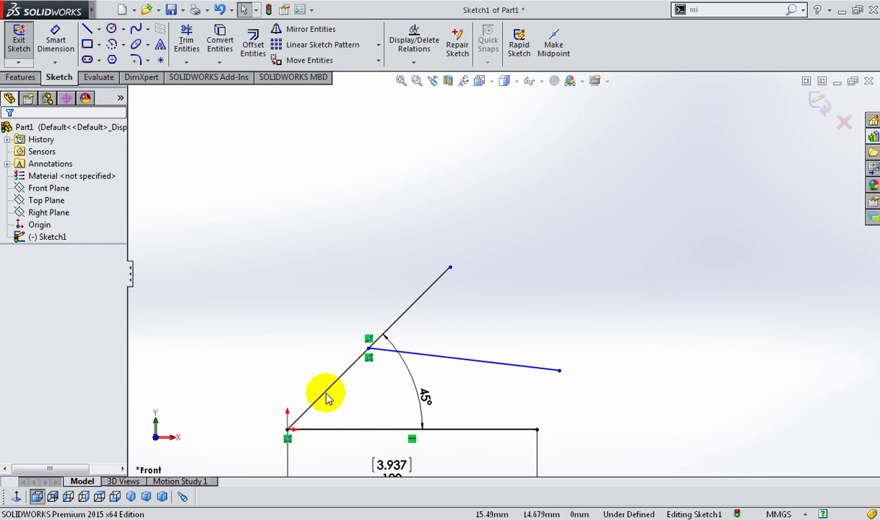
Add a Horizontal relation to the short sloped line.
scroll(393, 351, up, 3)
scroll(477, 287, down, 3)
scroll(476, 287, down, 1)
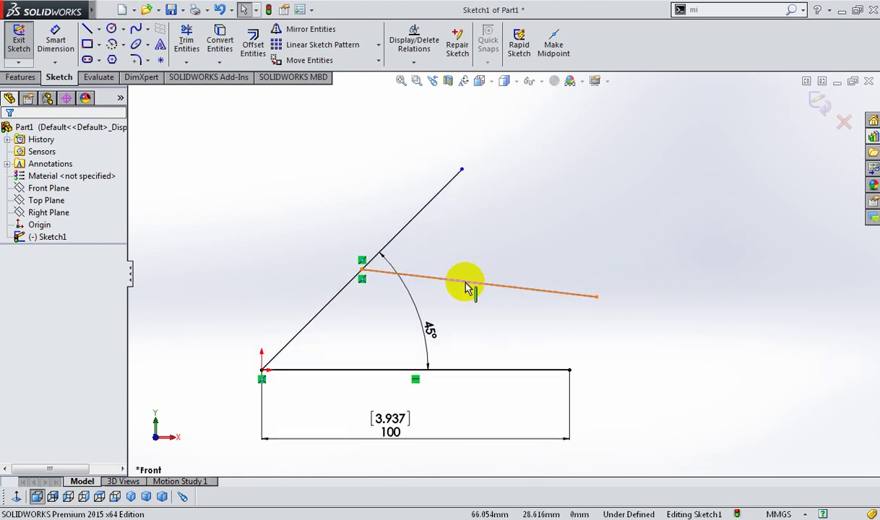
click(466, 287)
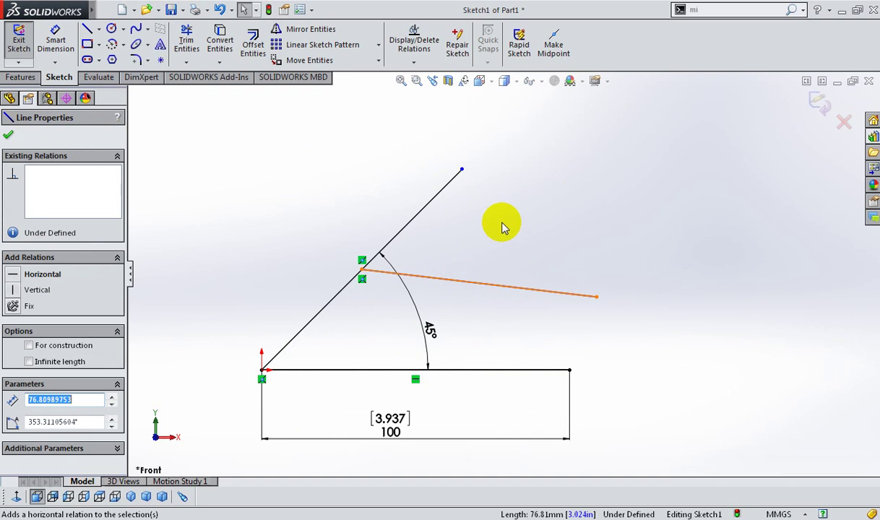
click(713, 155)
Box-select all the sketch lines and the dimension.
scroll(250, 304, down, 1)
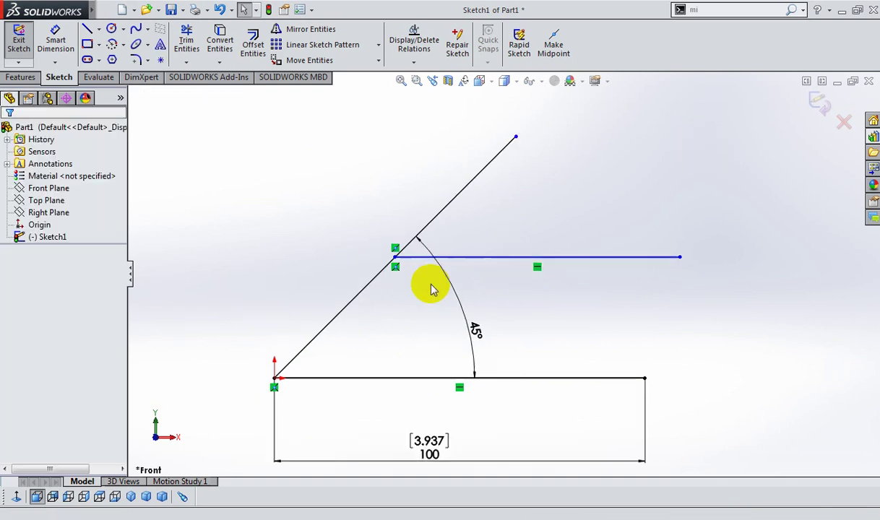
scroll(412, 290, down, 2)
scroll(410, 249, down, 2)
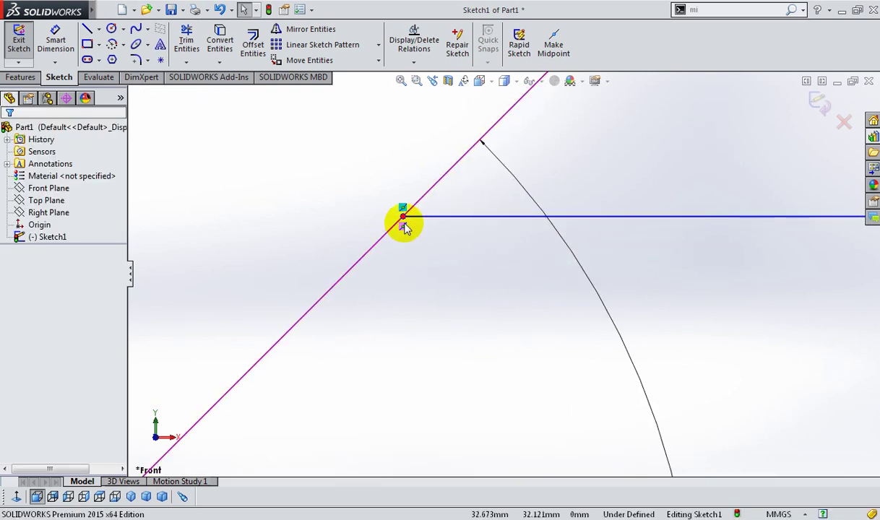
scroll(396, 241, up, 2)
scroll(393, 240, up, 2)
scroll(505, 289, up, 2)
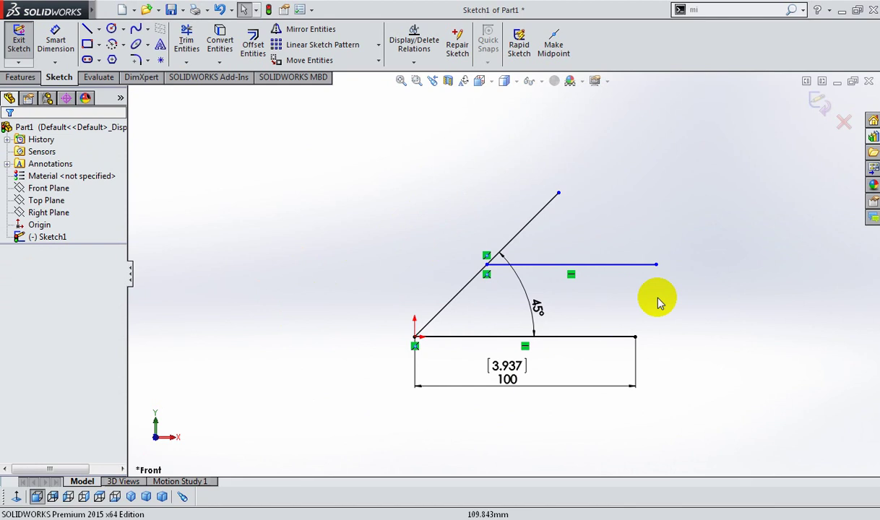
click(599, 270)
drag(791, 442, 356, 112)
text(d)
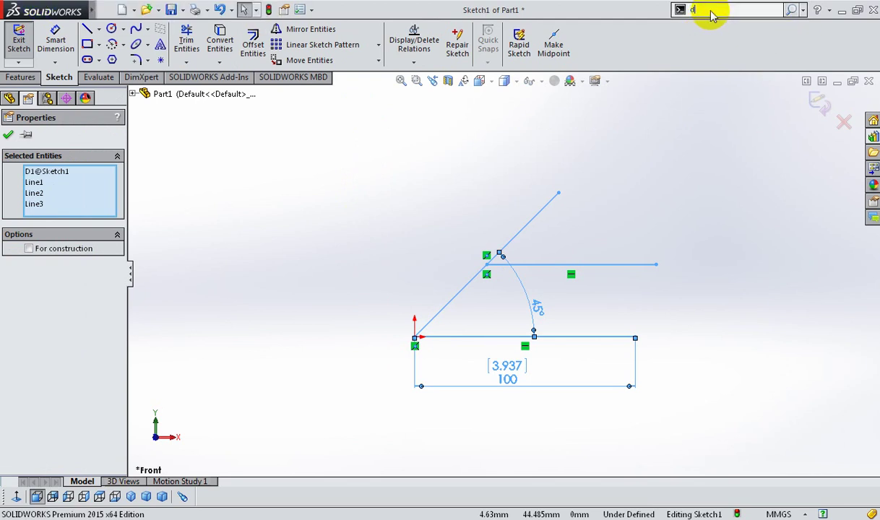
Find the Delete command and delete all selected sketch lines and dimensions.
text(e)
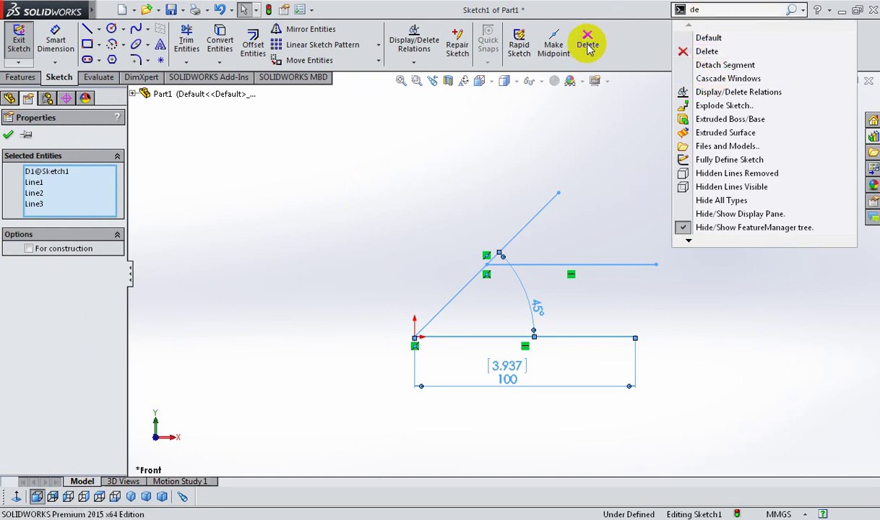
click(587, 44)
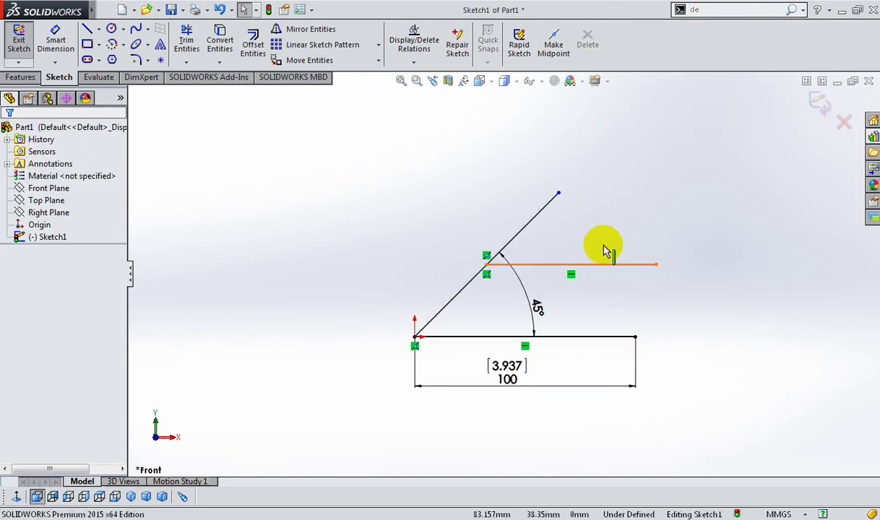
drag(694, 427, 465, 186)
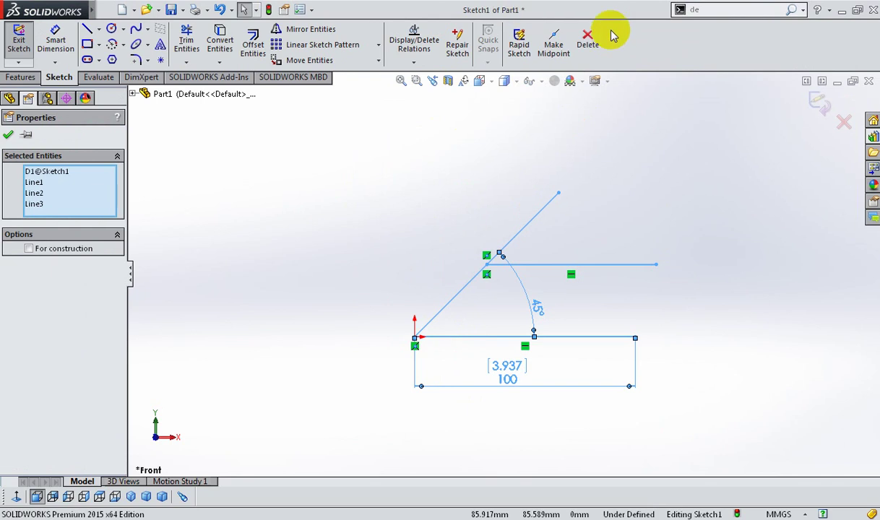
click(586, 38)
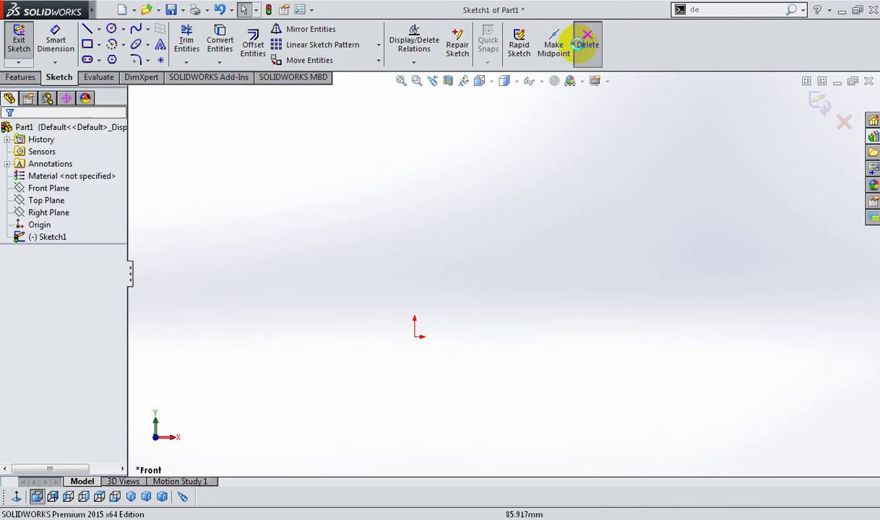
Draw a line from the origin up-right, moving its end to about X 138.06, Y 73.32 mm.
click(88, 29)
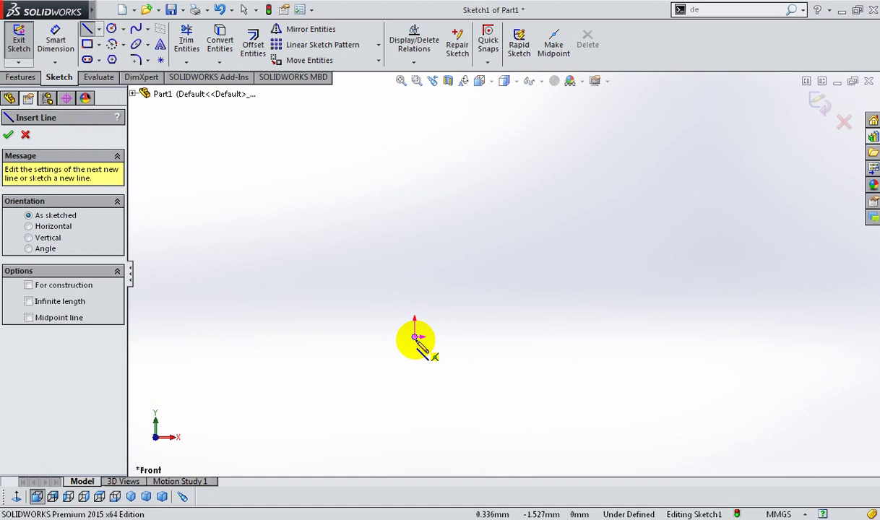
click(416, 337)
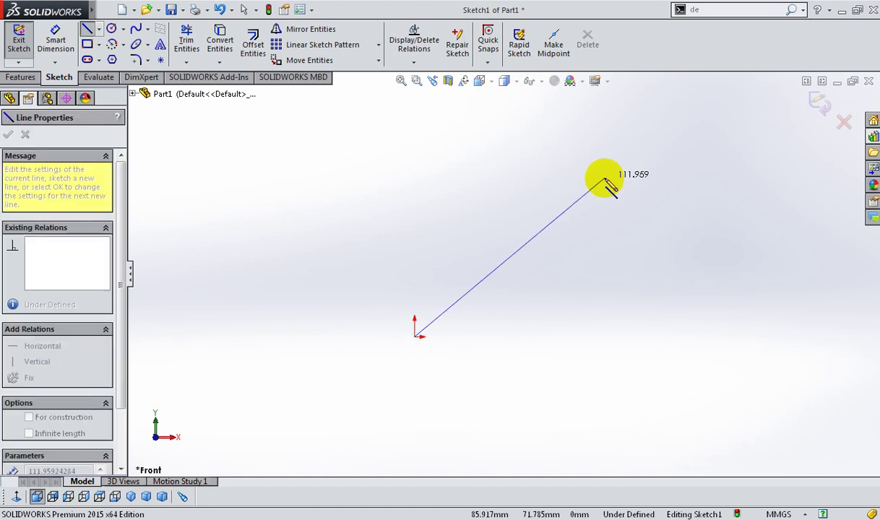
click(604, 178)
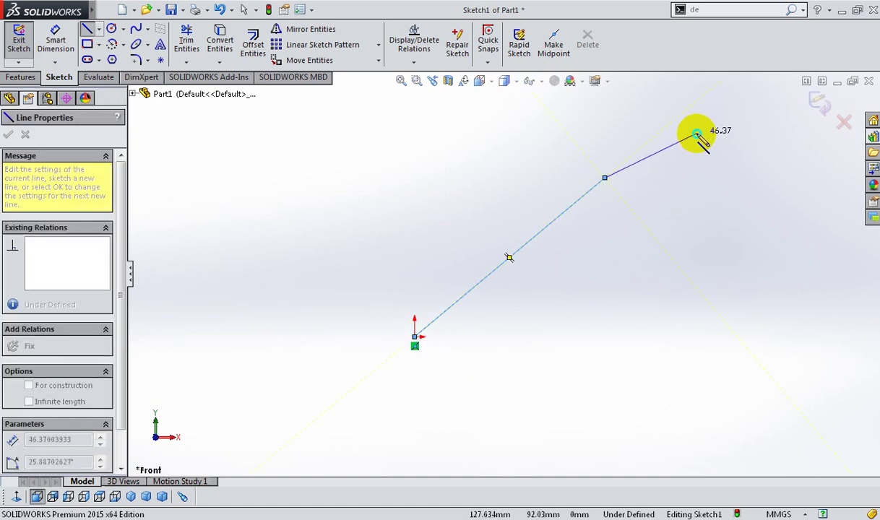
right_click(697, 134)
click(731, 143)
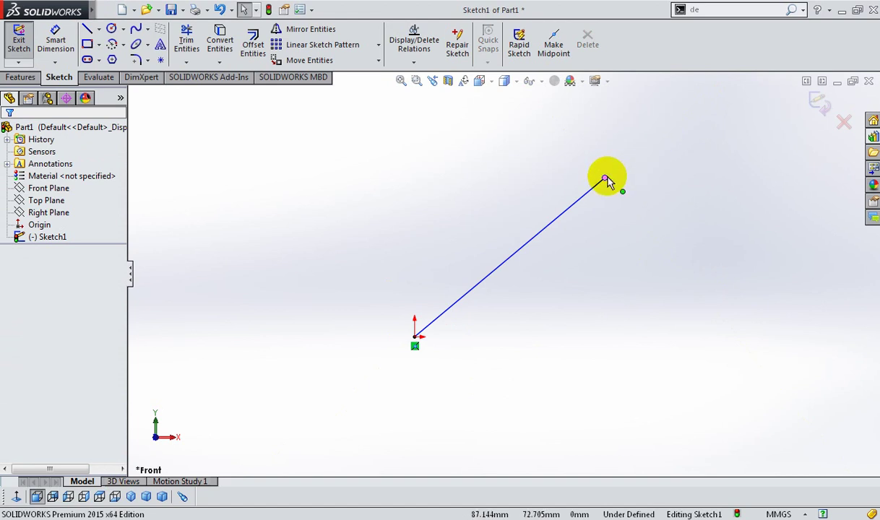
mouse_move(605, 181)
mouse_down()
mouse_move(612, 280)
mouse_move(403, 130)
mouse_move(375, 171)
mouse_move(349, 159)
mouse_move(806, 319)
mouse_move(605, 169)
mouse_move(740, 171)
mouse_move(719, 175)
mouse_up()
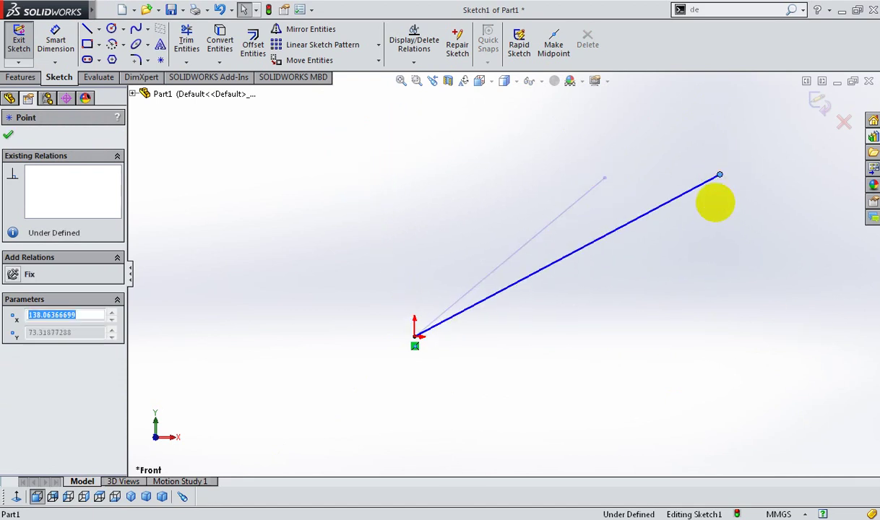
click(657, 298)
Sketch a second line above the slanted line toward the upper right.
click(625, 182)
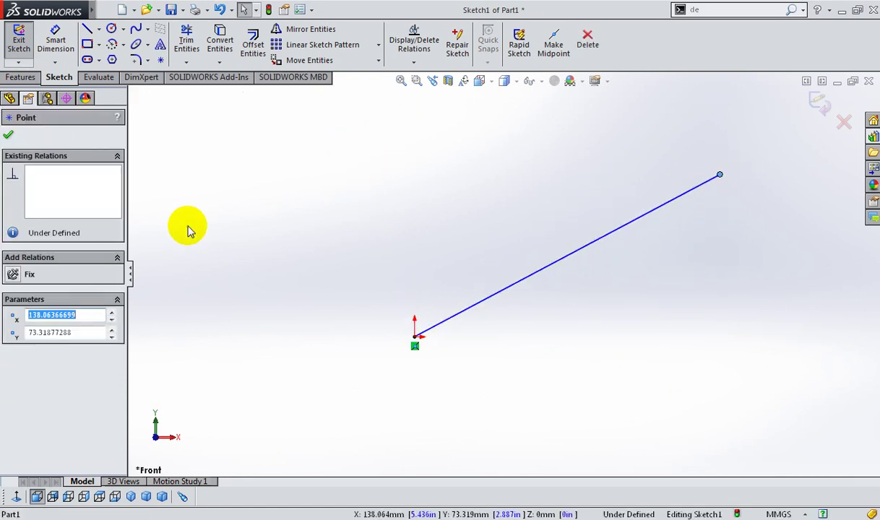
click(152, 160)
click(86, 29)
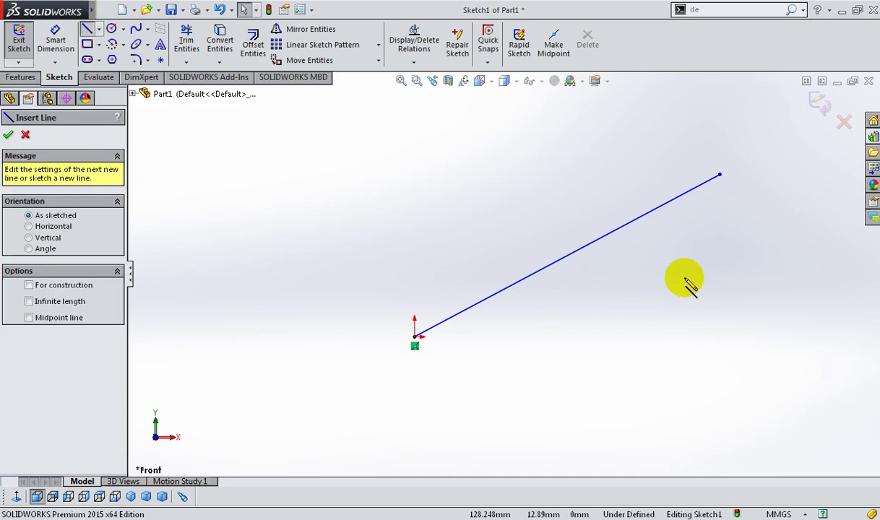
click(533, 139)
click(802, 157)
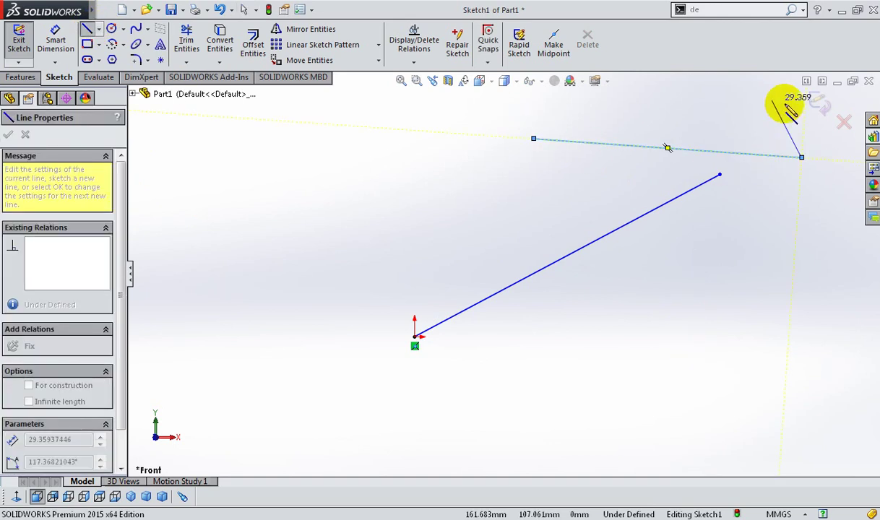
right_click(783, 105)
click(786, 109)
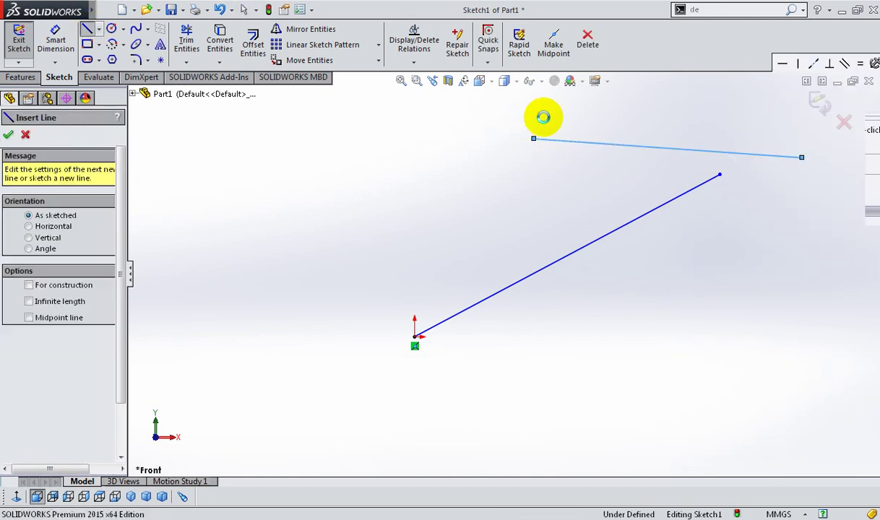
Add a Coincident relation putting the slanted line's upper end on the new line.
click(414, 62)
click(418, 86)
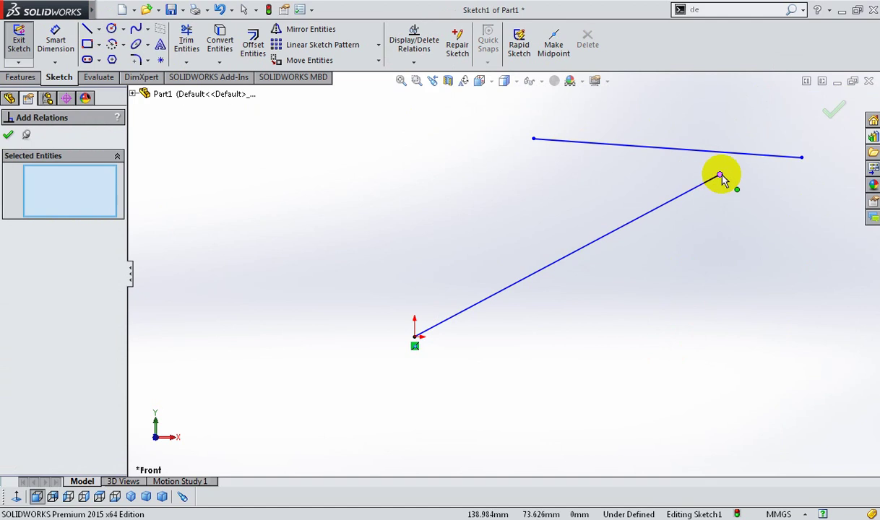
click(719, 174)
click(690, 152)
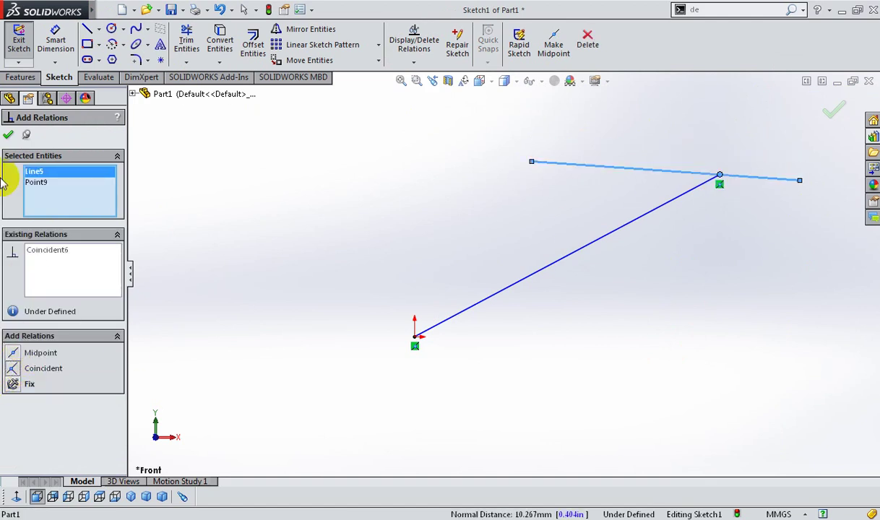
click(8, 136)
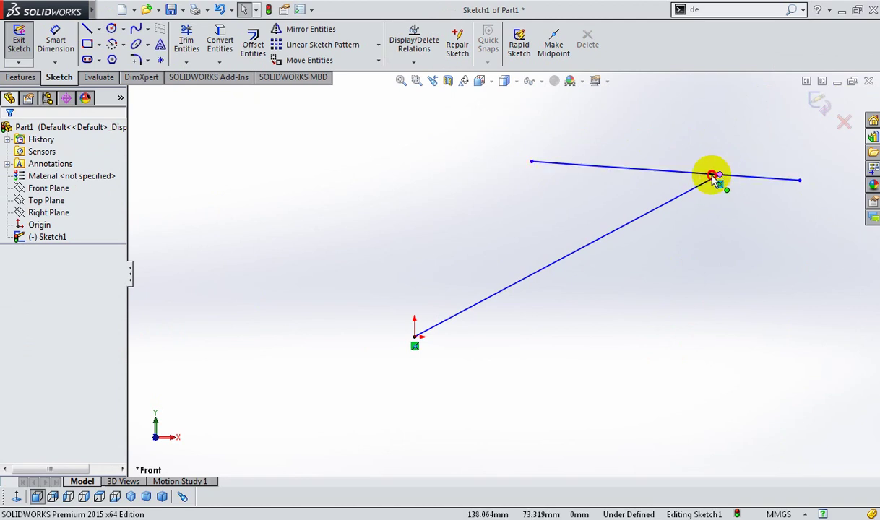
mouse_move(711, 177)
mouse_down()
mouse_move(594, 163)
mouse_move(595, 263)
mouse_move(785, 190)
mouse_move(721, 147)
mouse_move(611, 149)
mouse_move(666, 156)
mouse_move(685, 170)
mouse_move(583, 161)
mouse_move(646, 171)
mouse_move(703, 197)
mouse_move(614, 157)
mouse_move(666, 169)
mouse_up()
click(720, 183)
Make the upper line Horizontal and drag the junction down to lower it.
click(723, 183)
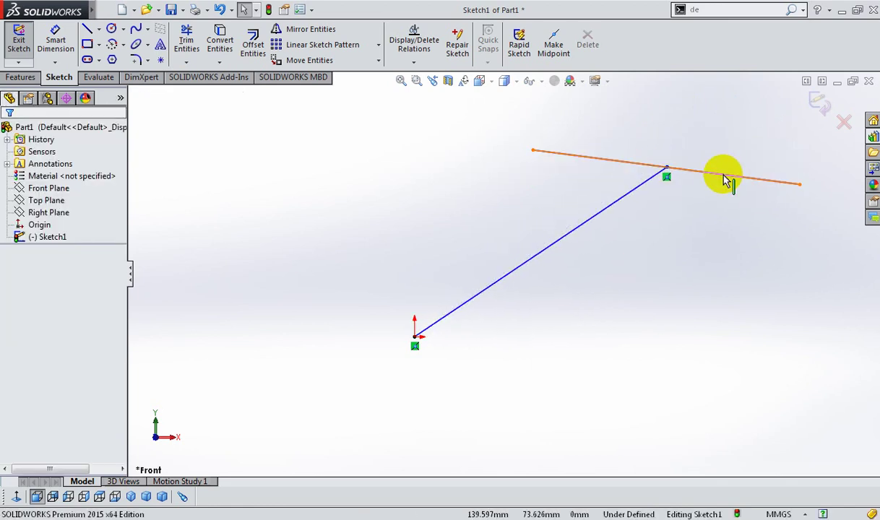
click(760, 122)
click(676, 269)
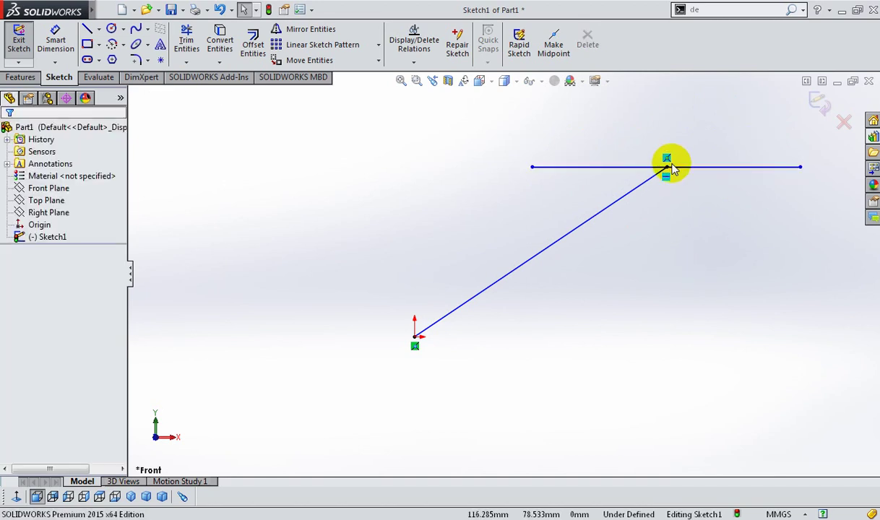
mouse_move(666, 171)
mouse_down()
mouse_move(730, 180)
mouse_move(711, 182)
mouse_up()
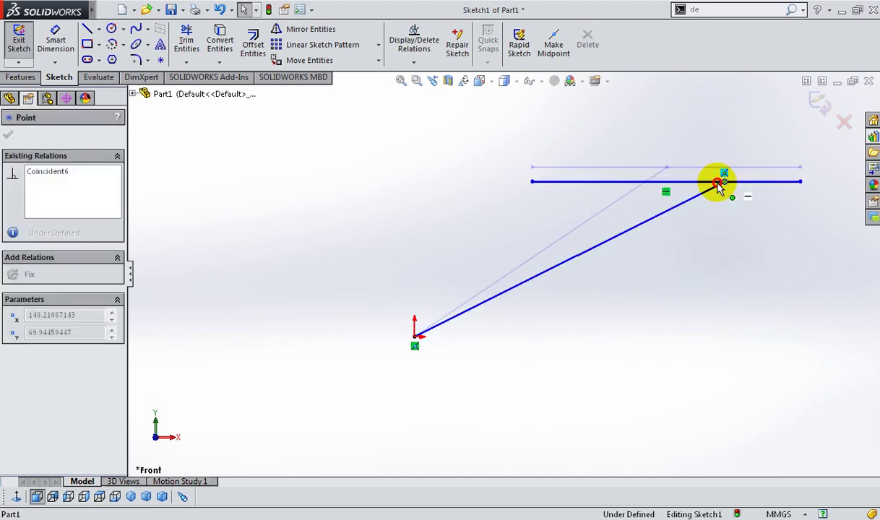
click(514, 281)
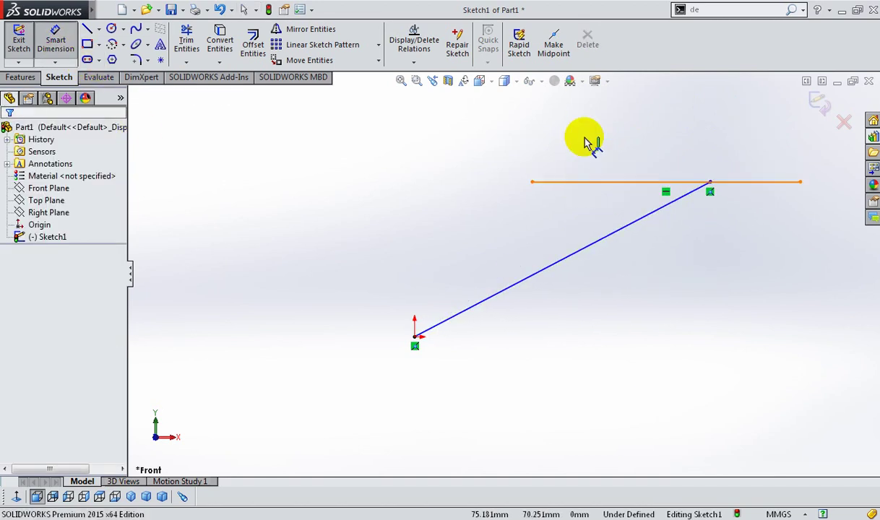
Dimension the horizontal line's length at 121.649 mm.
click(587, 181)
click(627, 139)
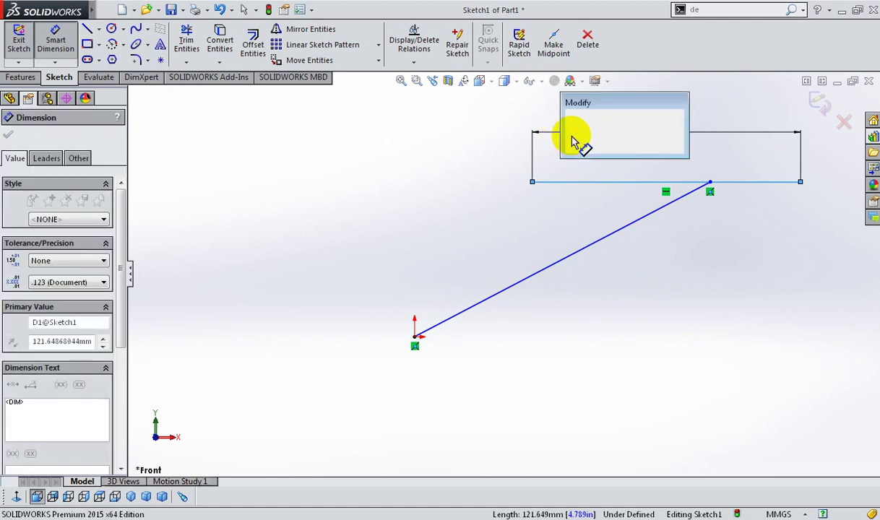
click(429, 186)
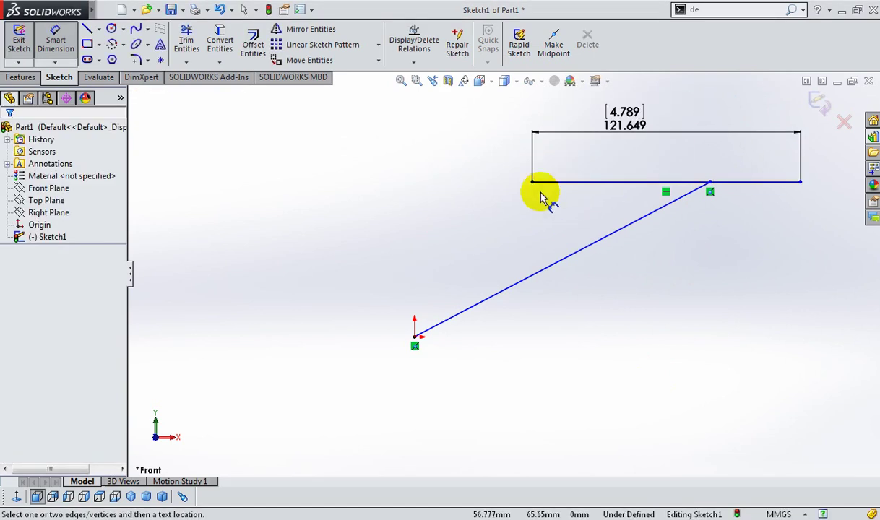
right_click(481, 158)
click(523, 189)
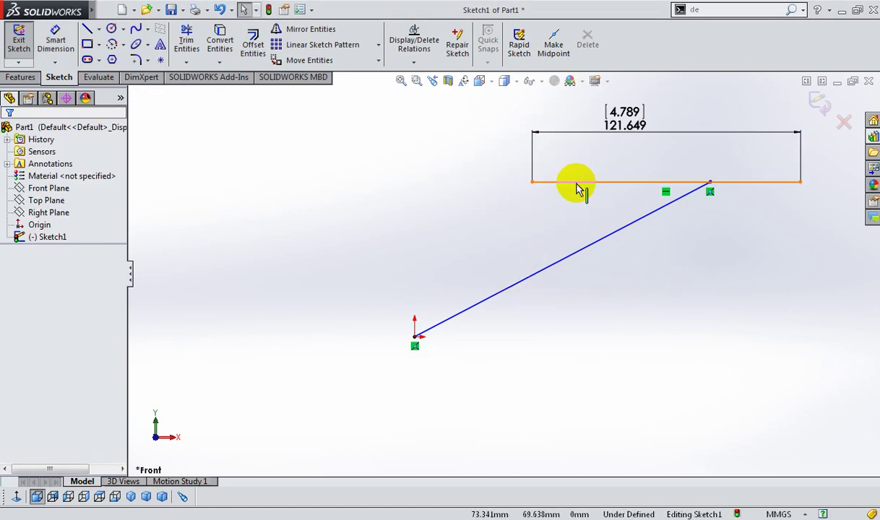
Move the horizontal line up and slide the slanted line's end left along it.
mouse_move(521, 179)
mouse_down()
mouse_move(477, 175)
mouse_move(529, 237)
mouse_up()
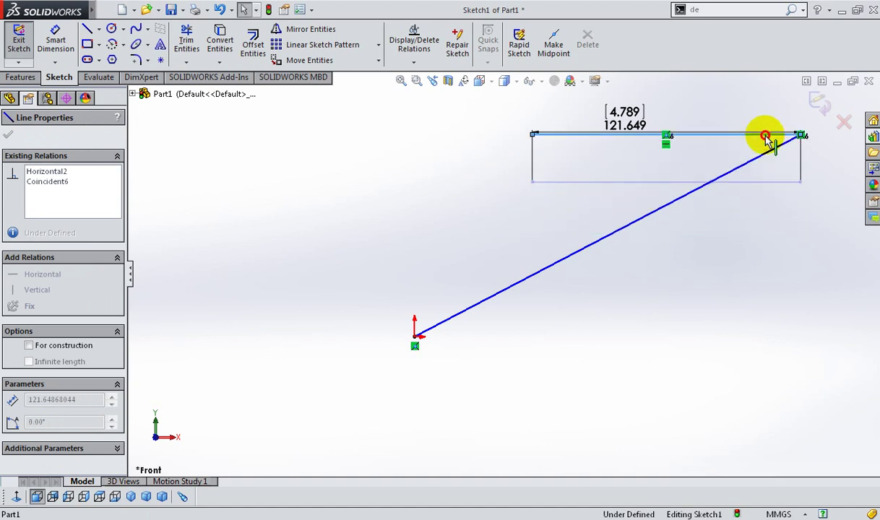
drag(529, 237, 672, 167)
click(630, 340)
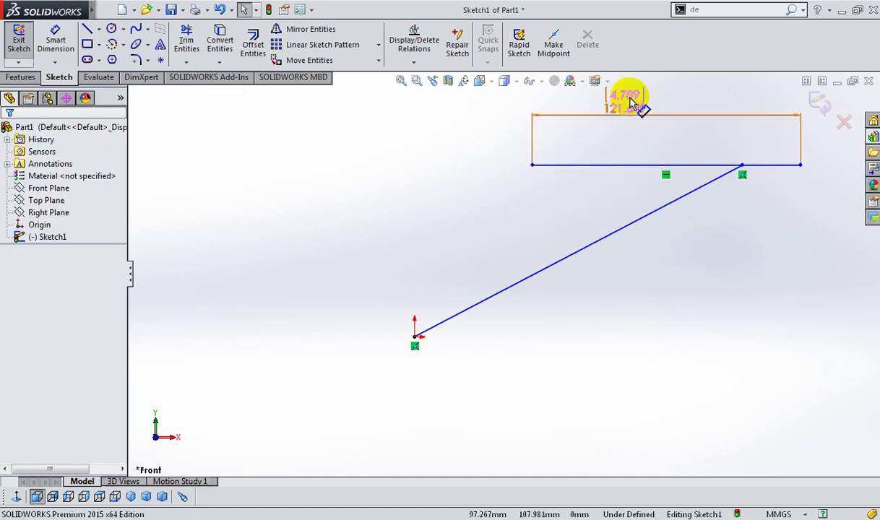
double_click(625, 100)
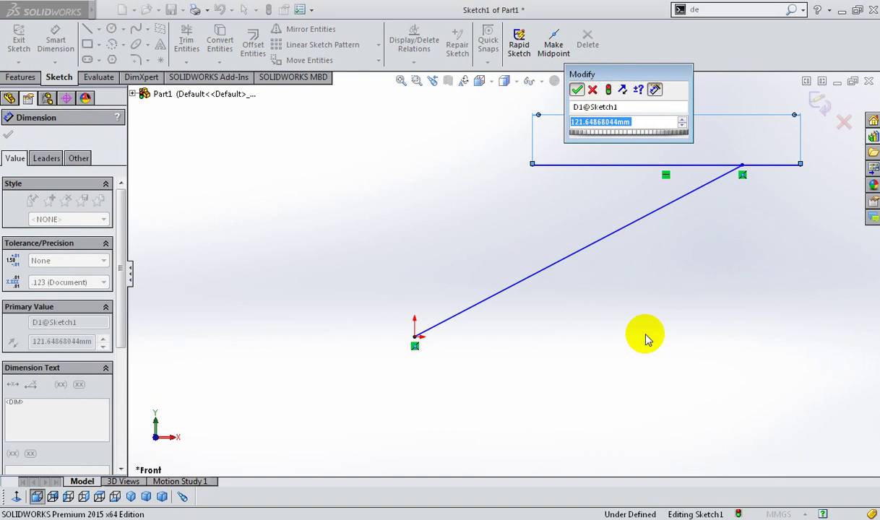
key(Return)
drag(741, 166, 606, 166)
click(658, 353)
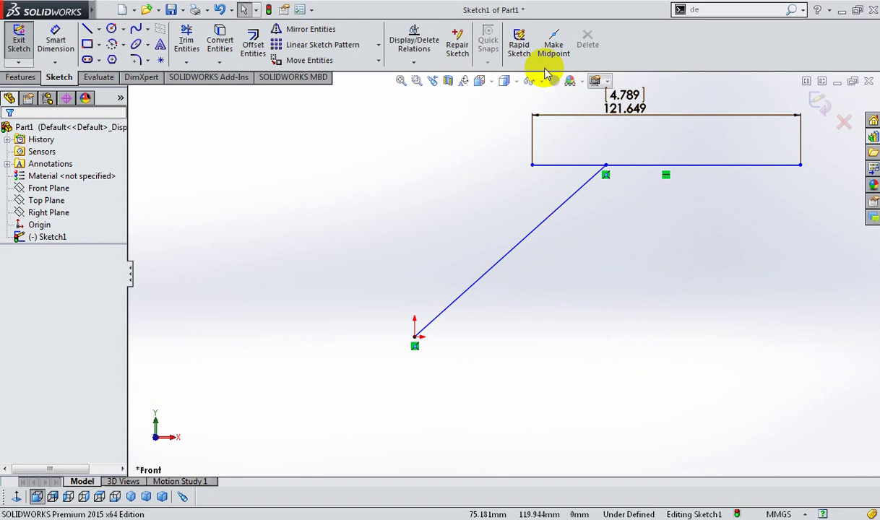
Add a Midpoint relation between the slanted line's upper end and the horizontal line.
click(415, 63)
click(419, 89)
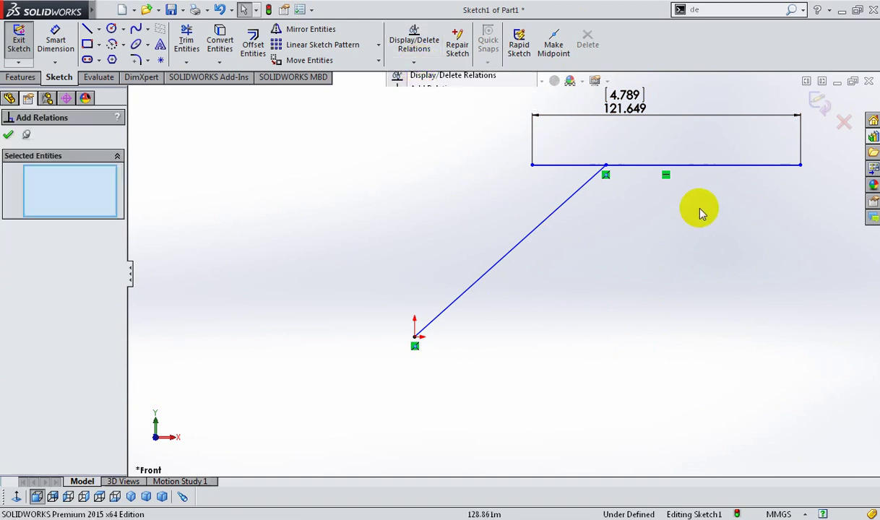
click(604, 168)
click(647, 166)
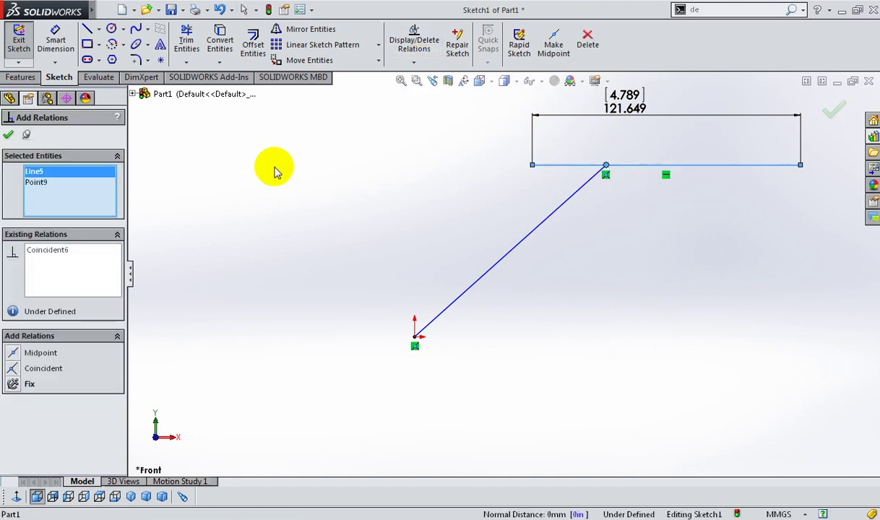
click(18, 354)
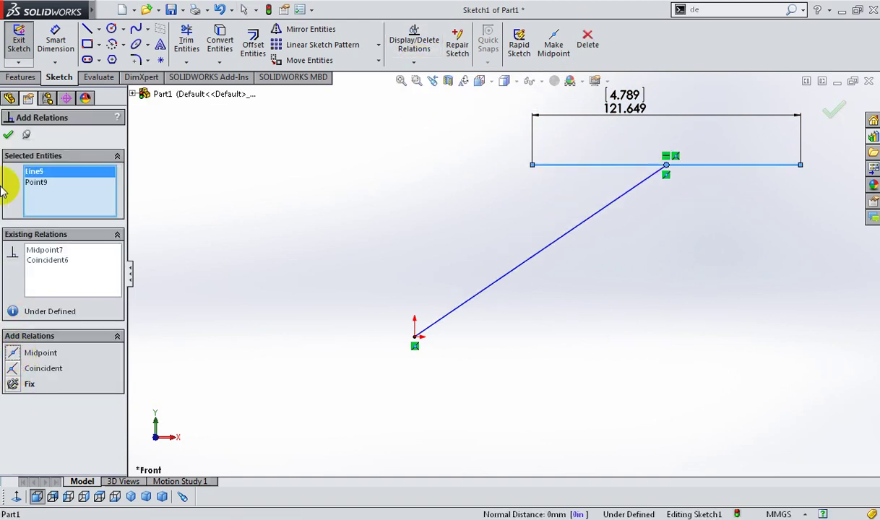
click(7, 136)
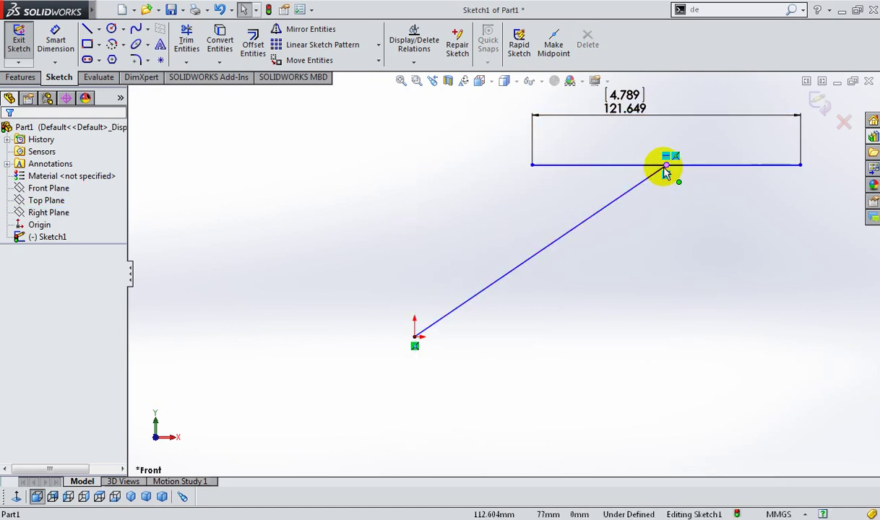
Drag the horizontal line up-left by its midpoint and check the display visibility options.
mouse_move(666, 166)
mouse_down()
mouse_move(689, 177)
mouse_move(730, 236)
mouse_move(543, 151)
mouse_move(325, 183)
mouse_move(486, 154)
mouse_move(667, 265)
mouse_move(605, 145)
mouse_up()
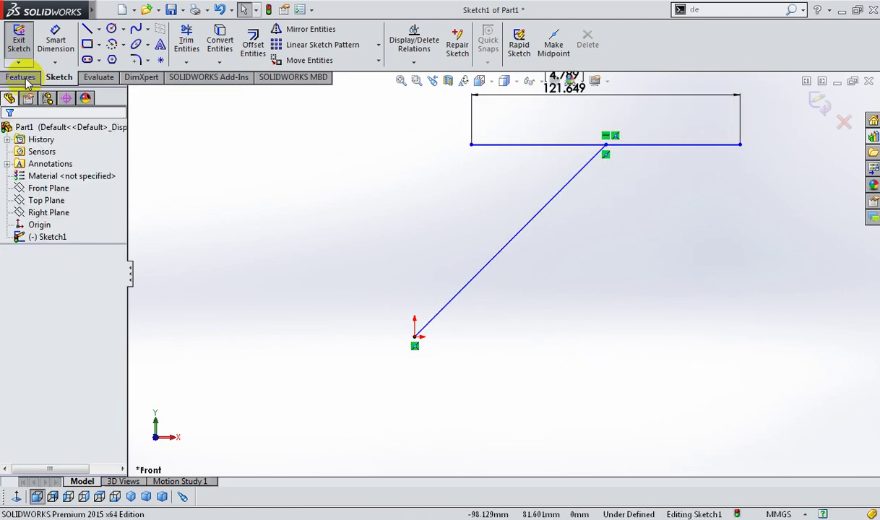
click(156, 10)
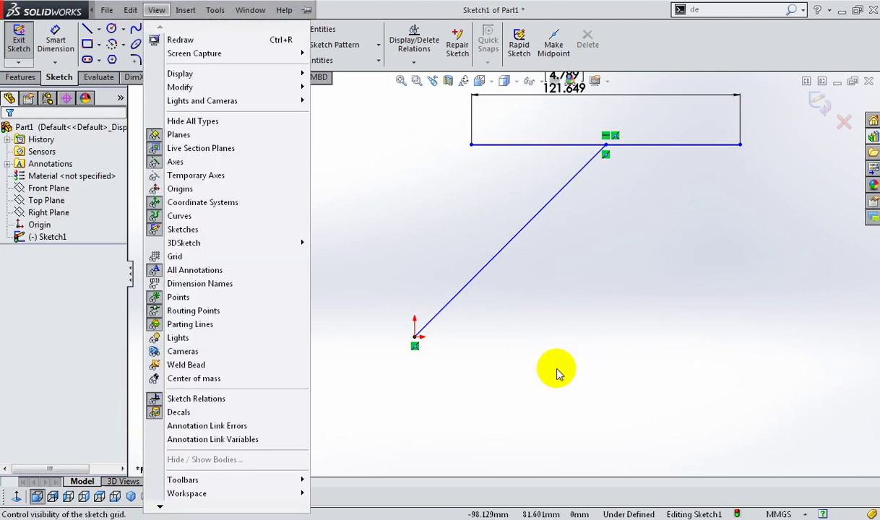
click(609, 310)
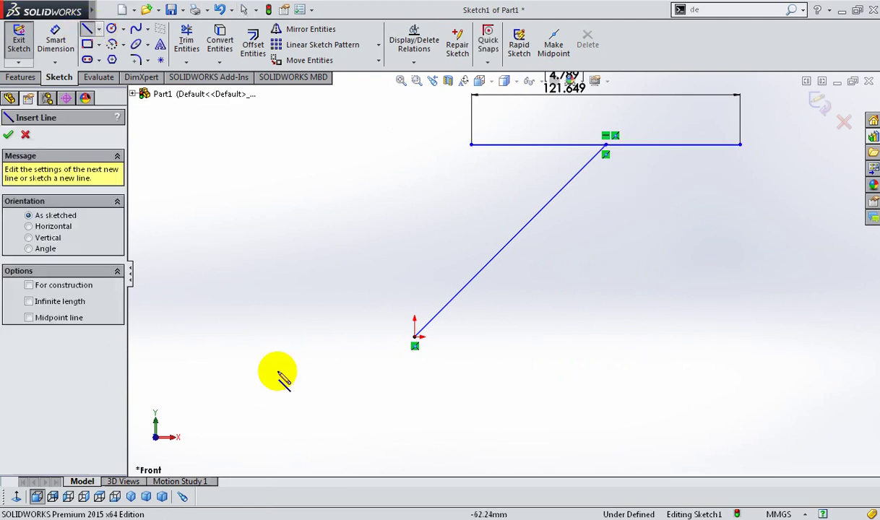
Draw two short horizontal lines below the origin, one on each side.
click(406, 414)
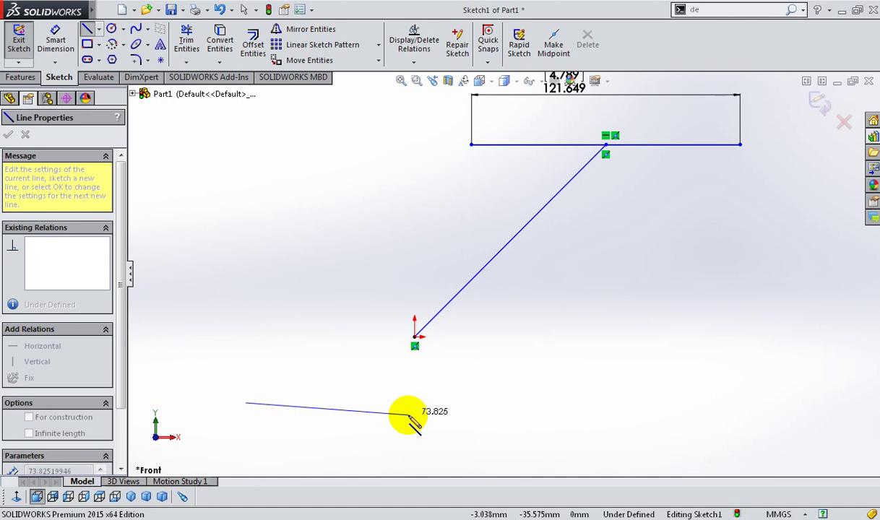
click(407, 403)
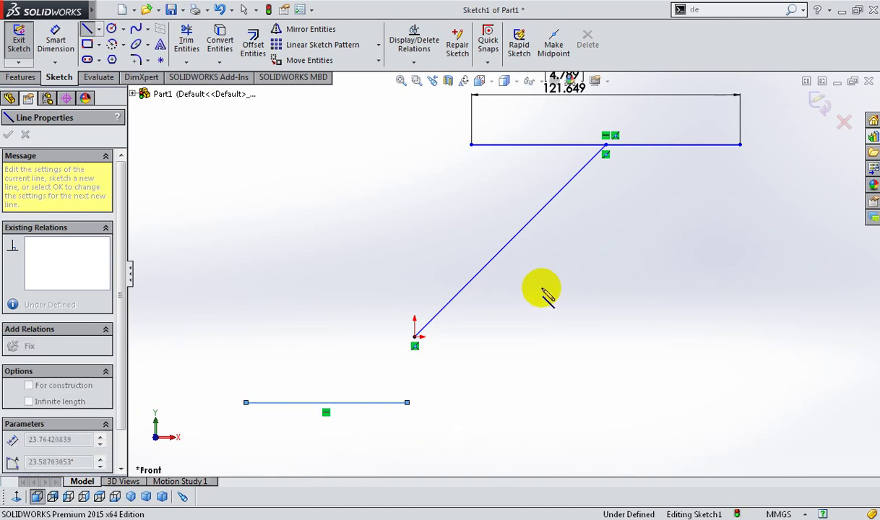
right_click(542, 289)
click(572, 287)
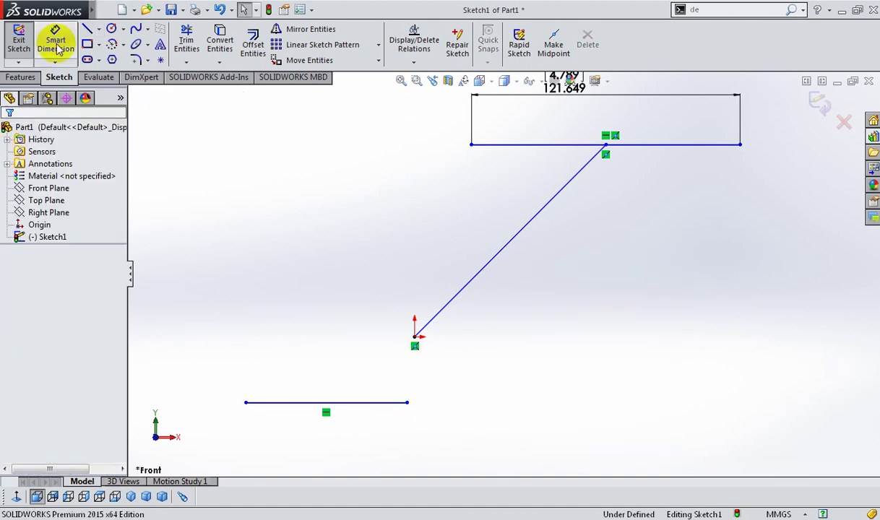
click(86, 30)
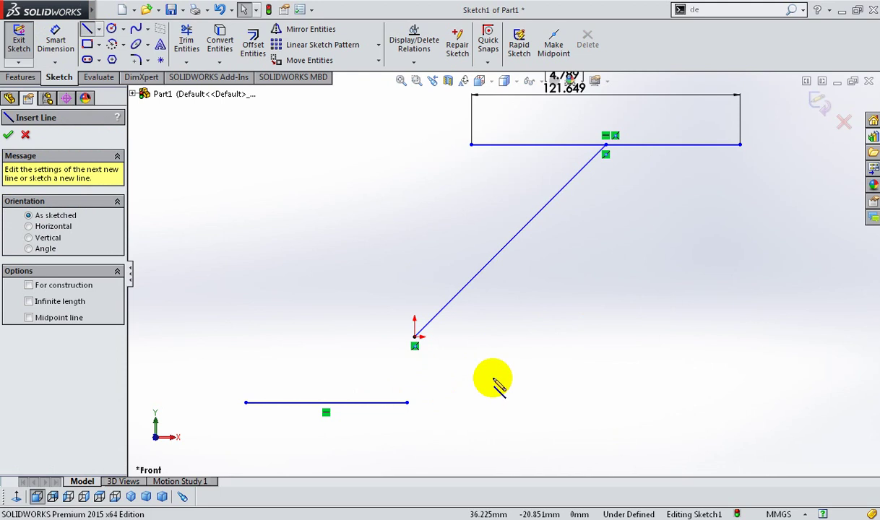
click(704, 359)
click(730, 369)
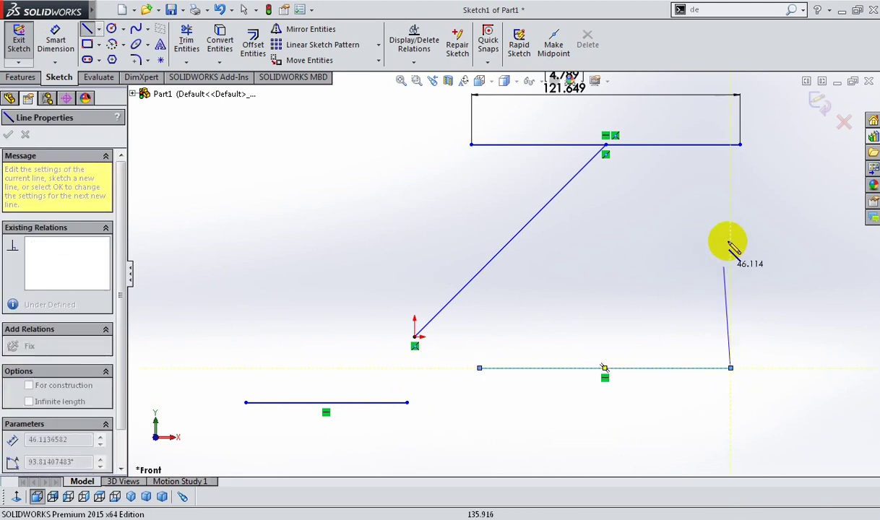
right_click(746, 232)
click(748, 241)
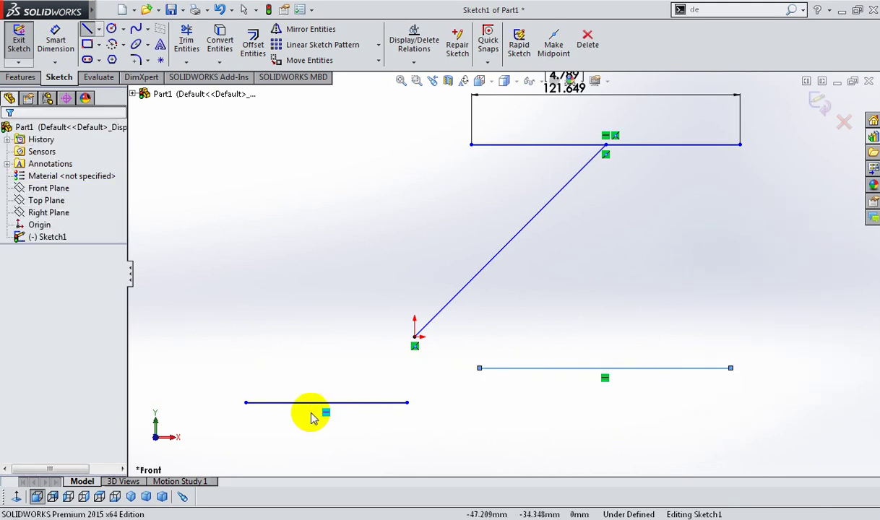
Make the two bottom horizontal lines collinear, then clear the selection.
click(372, 402)
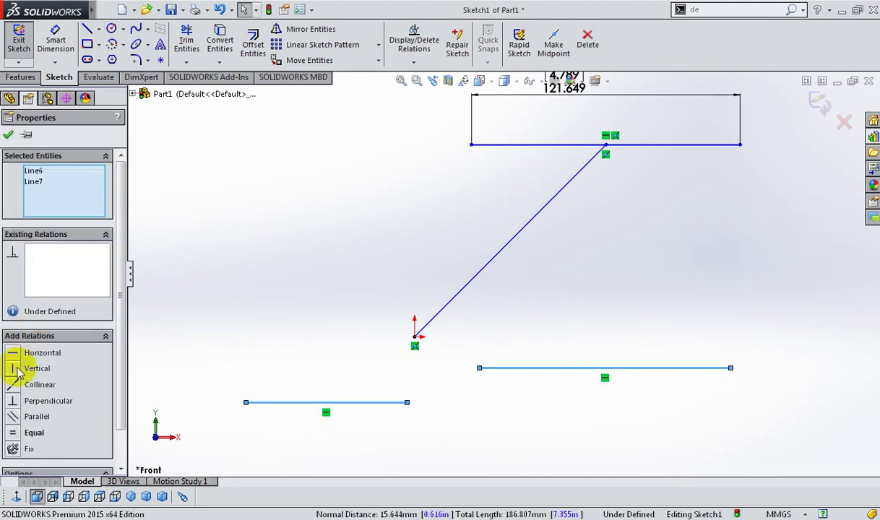
click(15, 387)
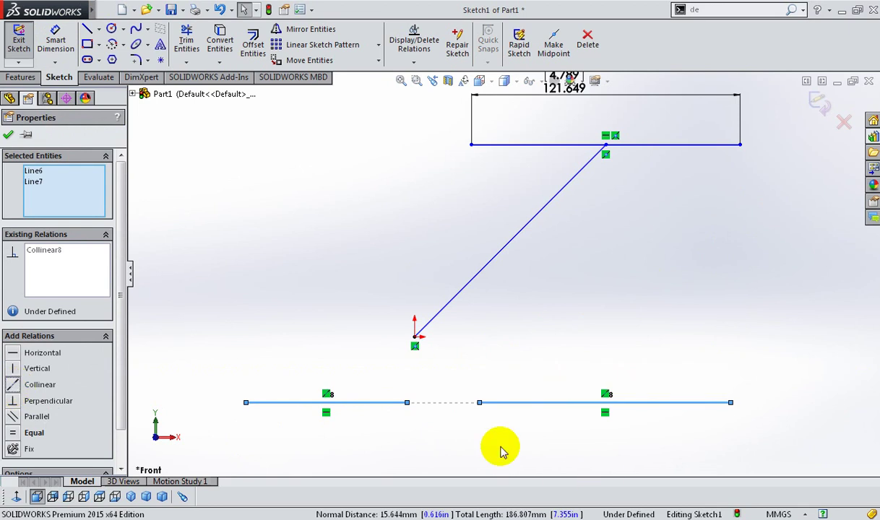
click(451, 430)
click(639, 444)
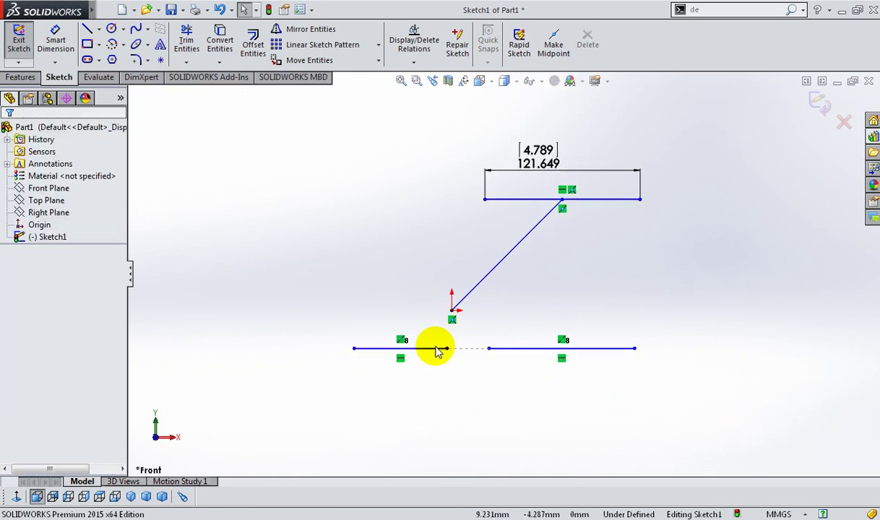
Draw two slanted lines on the left side of the sketch, one above the other.
click(100, 32)
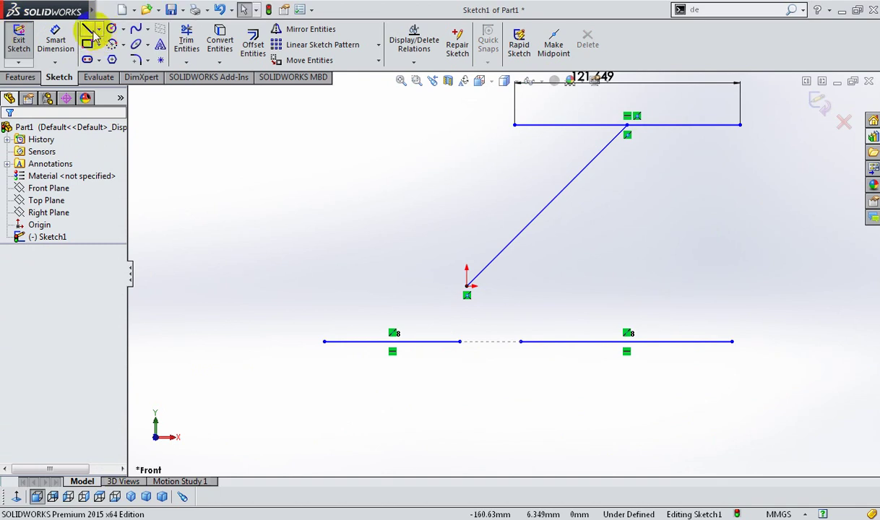
click(207, 255)
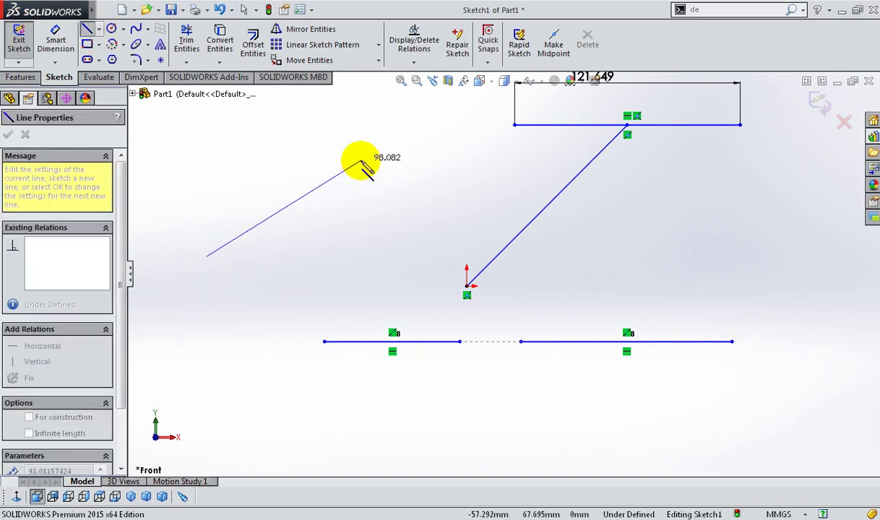
click(360, 164)
right_click(419, 110)
click(446, 98)
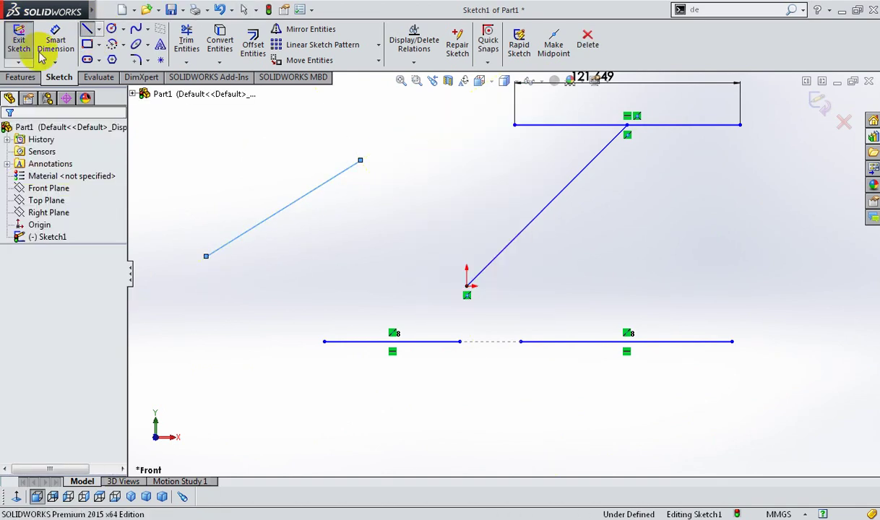
click(87, 29)
click(439, 247)
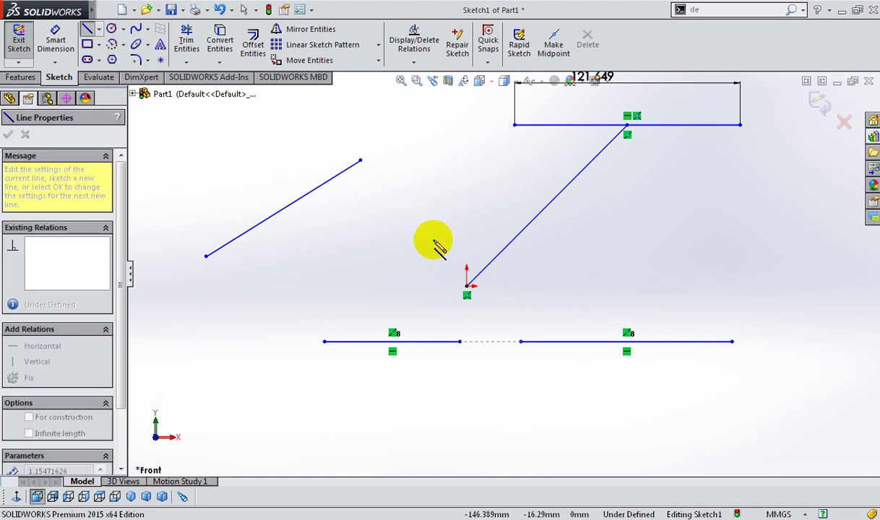
click(193, 317)
right_click(485, 142)
click(507, 151)
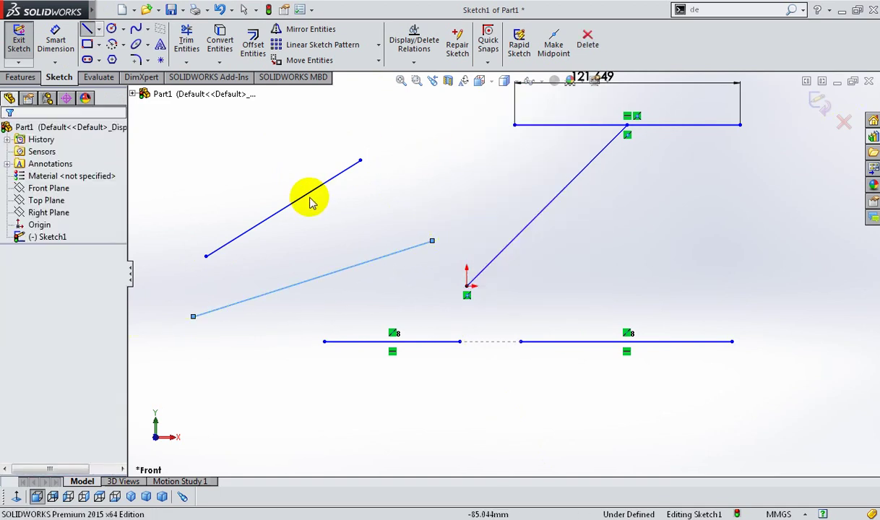
Add a Parallel relation between the two slanted lines.
click(311, 199)
ctrl+click(303, 282)
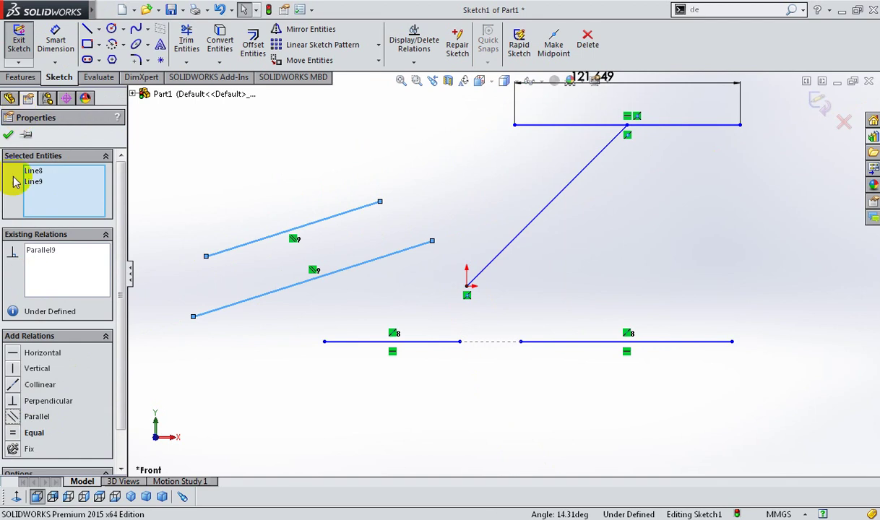
click(12, 416)
click(322, 408)
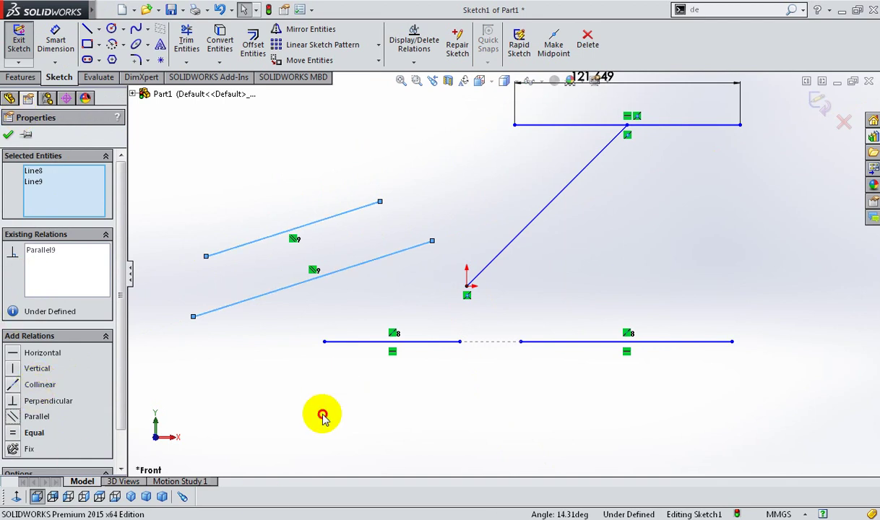
scroll(322, 402, up, 2)
scroll(417, 291, up, 2)
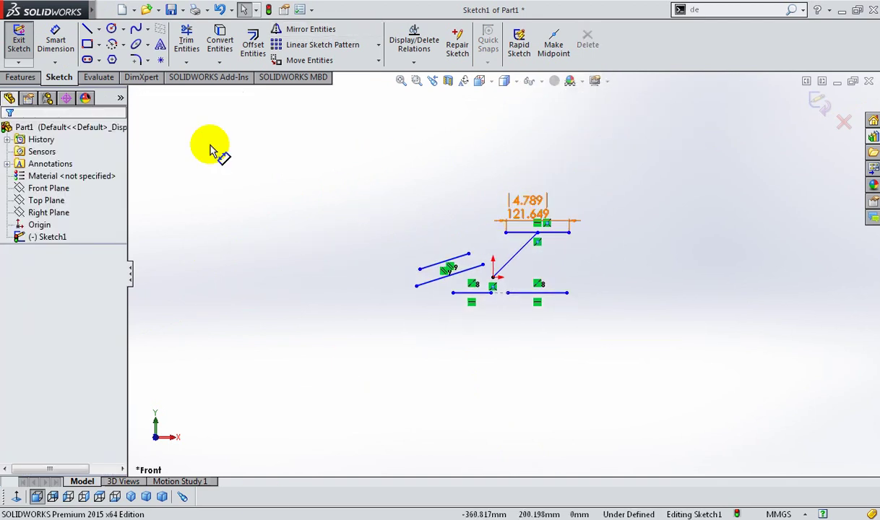
Sketch an L of a horizontal line joined to a vertical line at the upper left.
scroll(206, 148, down, 1)
click(235, 160)
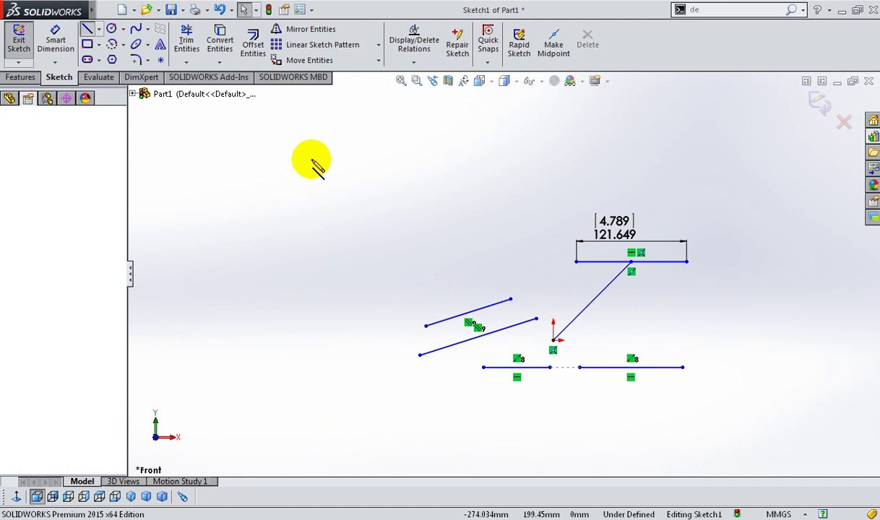
click(312, 160)
double_click(312, 216)
right_click(463, 148)
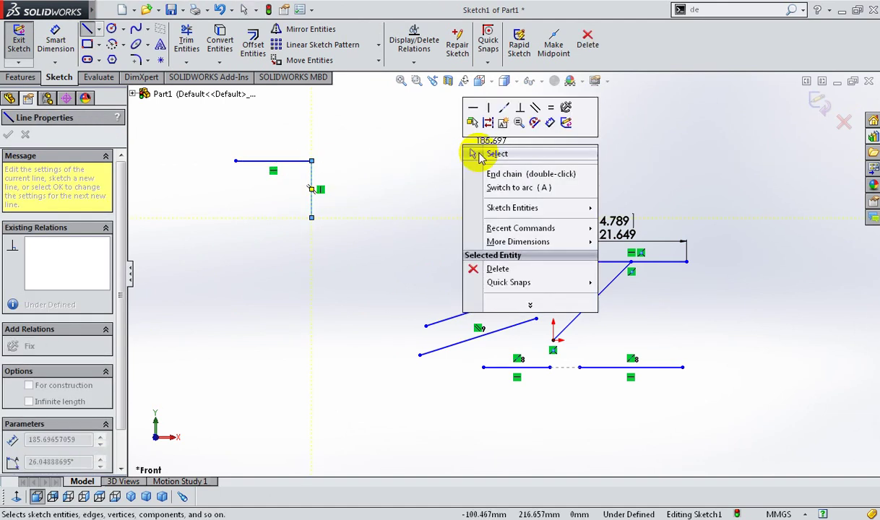
click(473, 152)
Add an Equal relation between the horizontal and vertical lines.
click(413, 62)
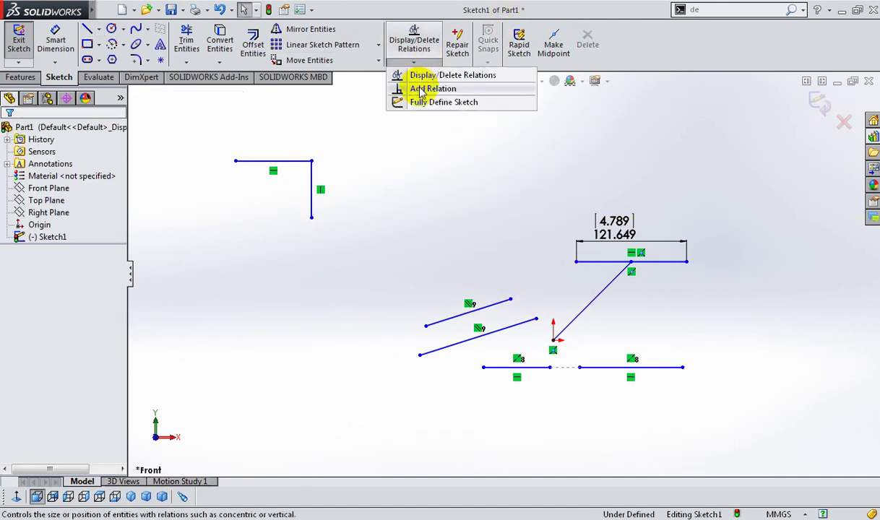
click(412, 88)
click(287, 161)
click(309, 191)
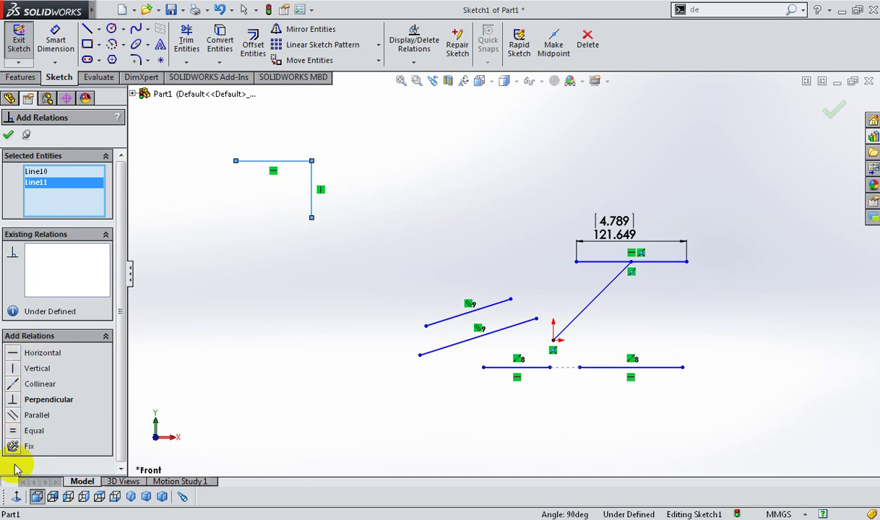
click(12, 432)
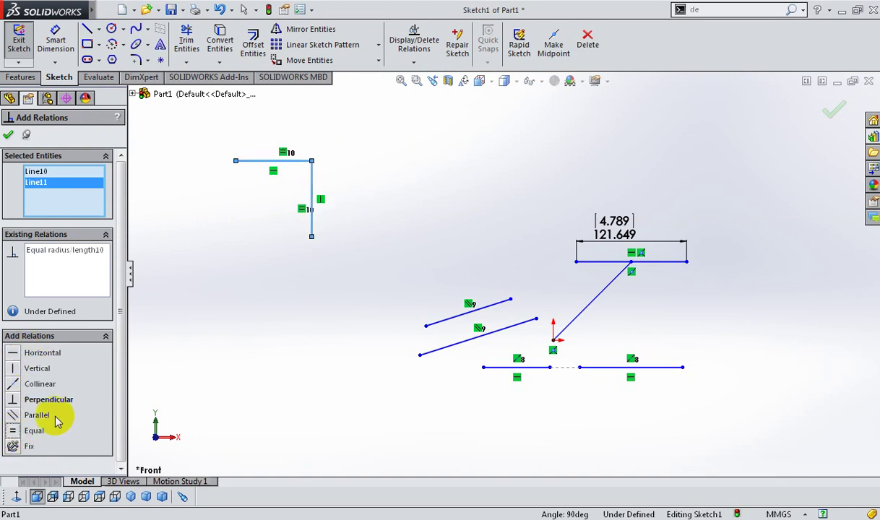
Dimension both L lines, keeping the vertical length as a driven dimension.
click(57, 40)
click(262, 160)
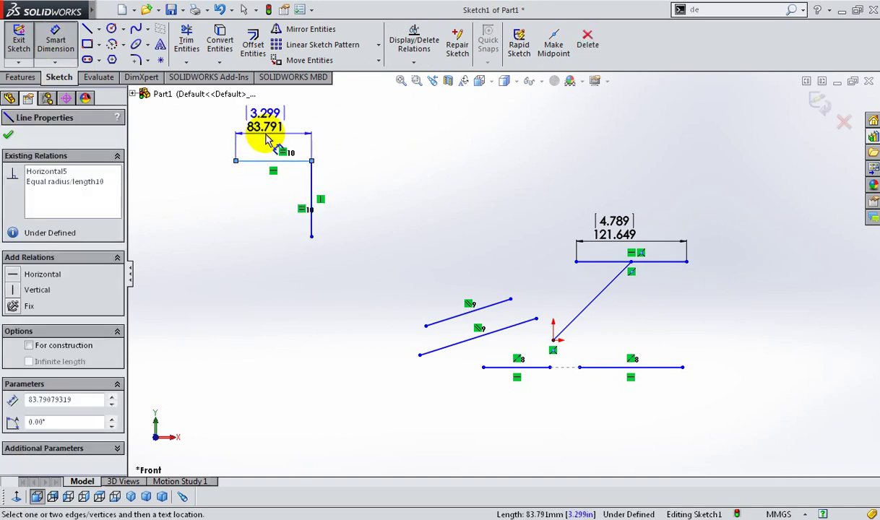
click(266, 140)
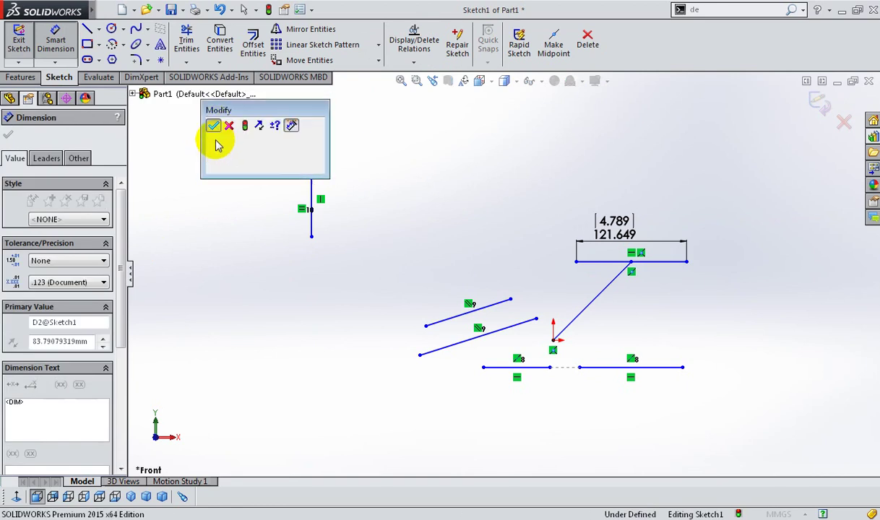
key(Return)
click(311, 190)
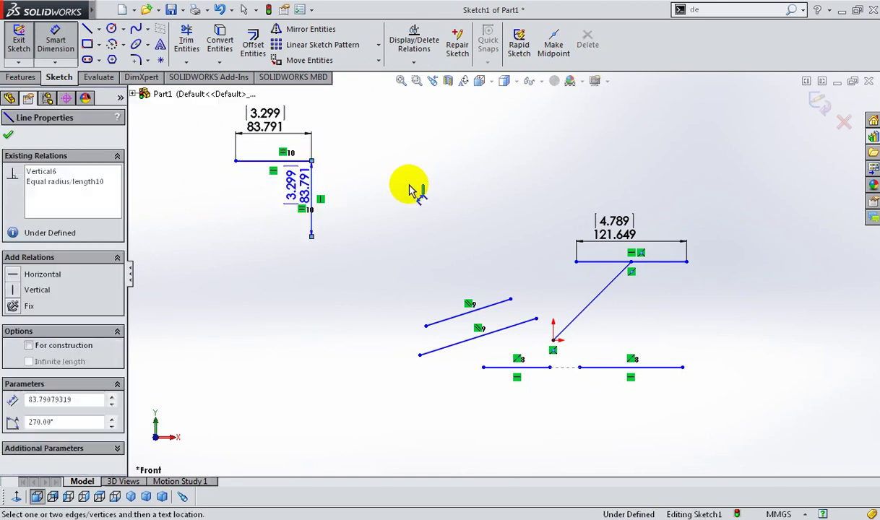
click(408, 190)
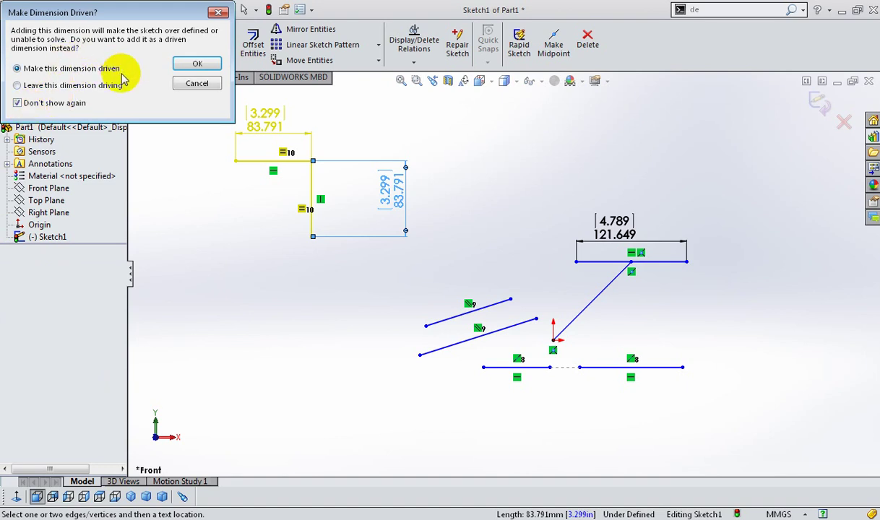
click(197, 65)
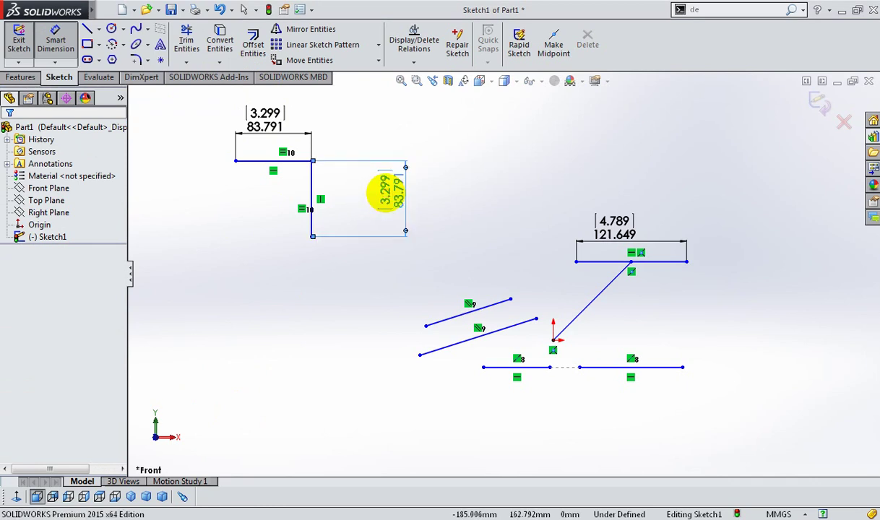
double_click(384, 191)
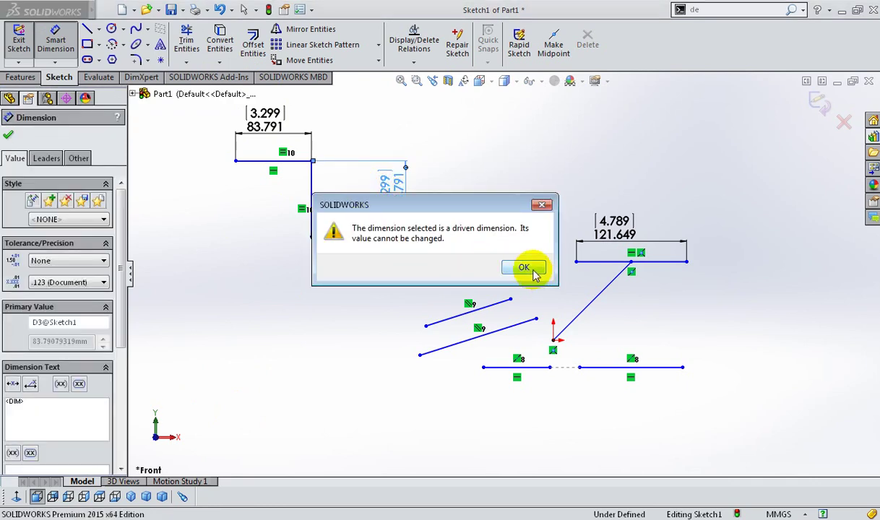
click(524, 267)
click(285, 298)
Change the horizontal line's dimension to 80 mm.
click(267, 114)
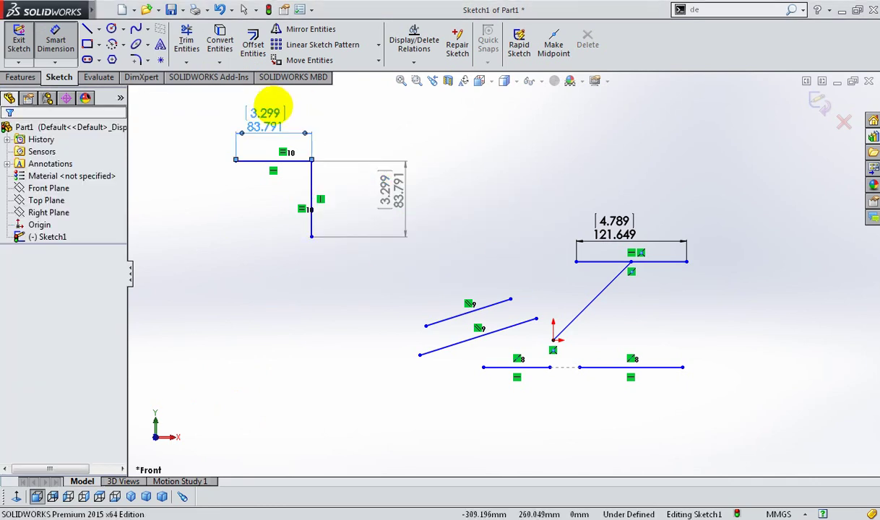
double_click(267, 114)
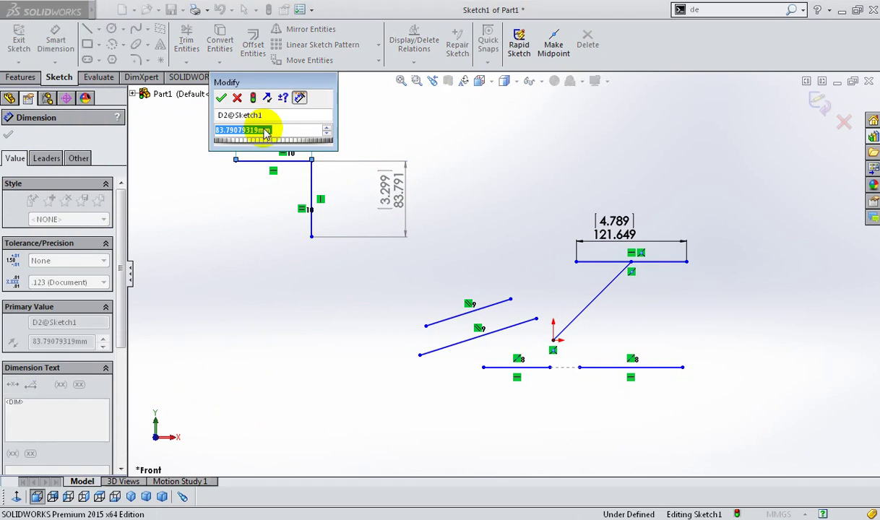
text(80)
key(Return)
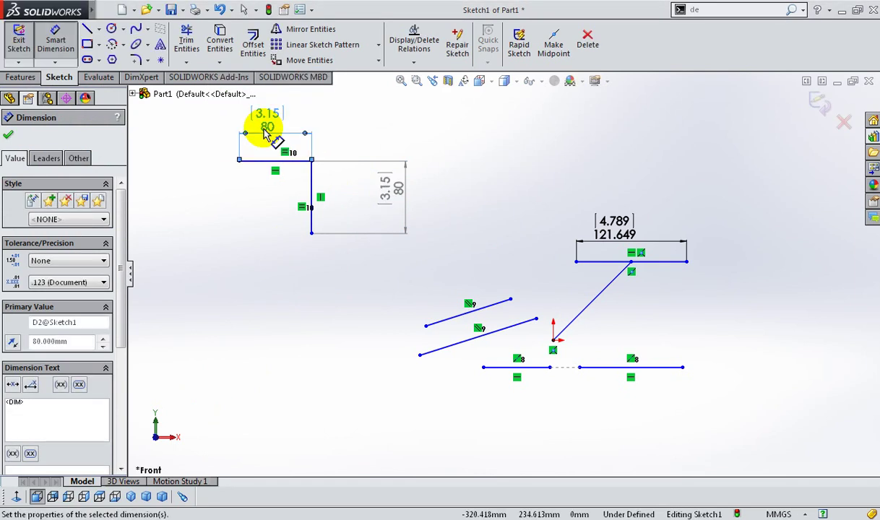
click(87, 29)
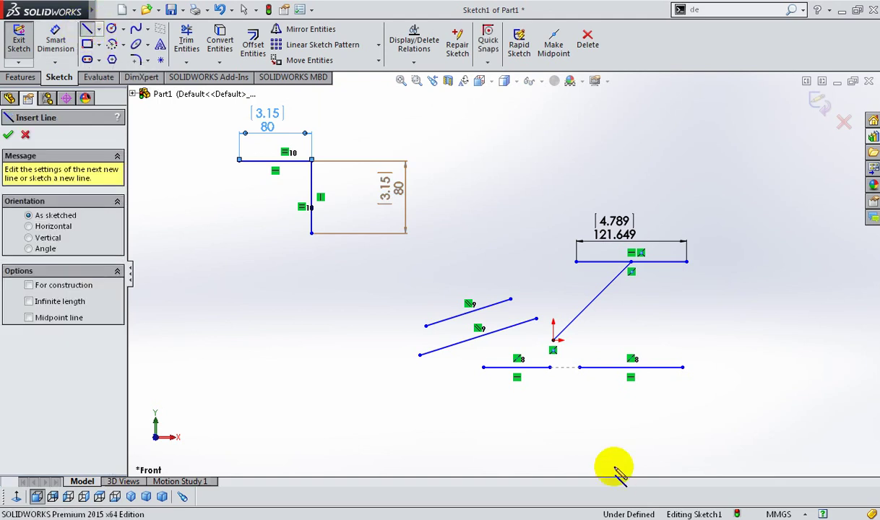
Draw an angled line with a vertical segment at the lower left.
click(253, 360)
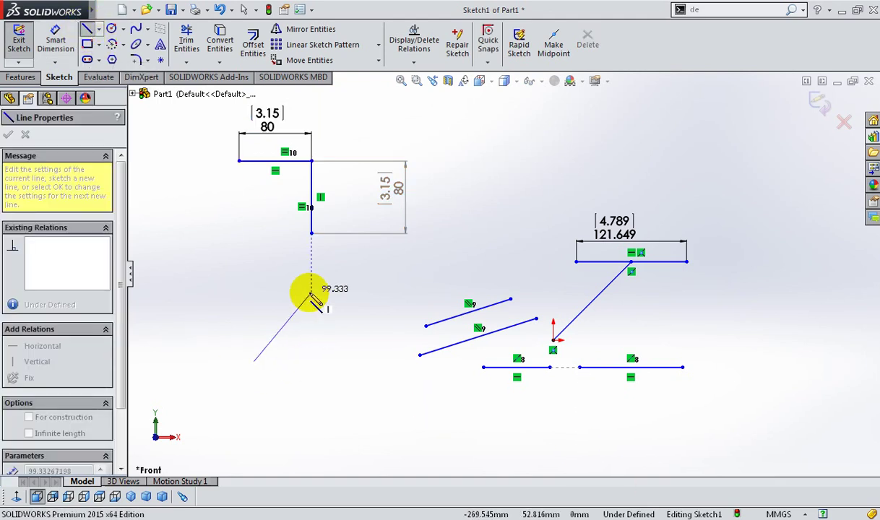
click(311, 293)
scroll(339, 408, up, 2)
click(338, 408)
right_click(575, 148)
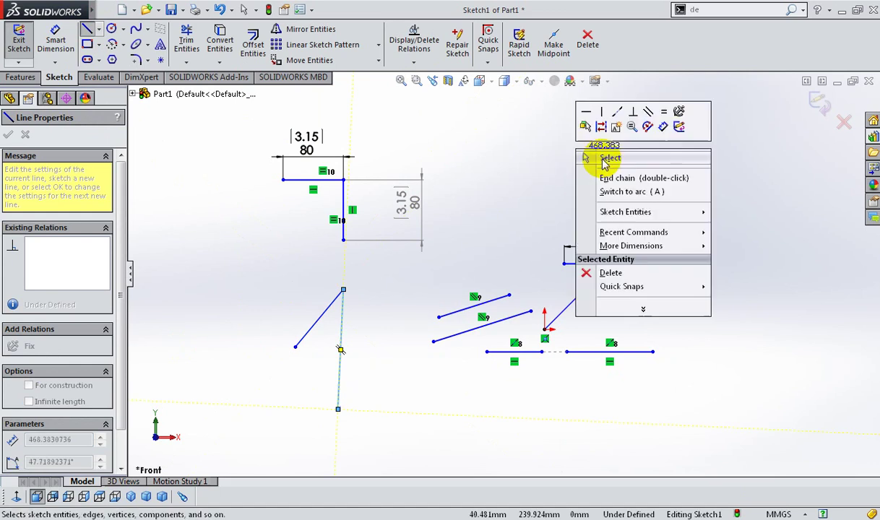
click(606, 159)
Box-select every sketch entity and dimension and delete them, leaving only the origin.
click(414, 63)
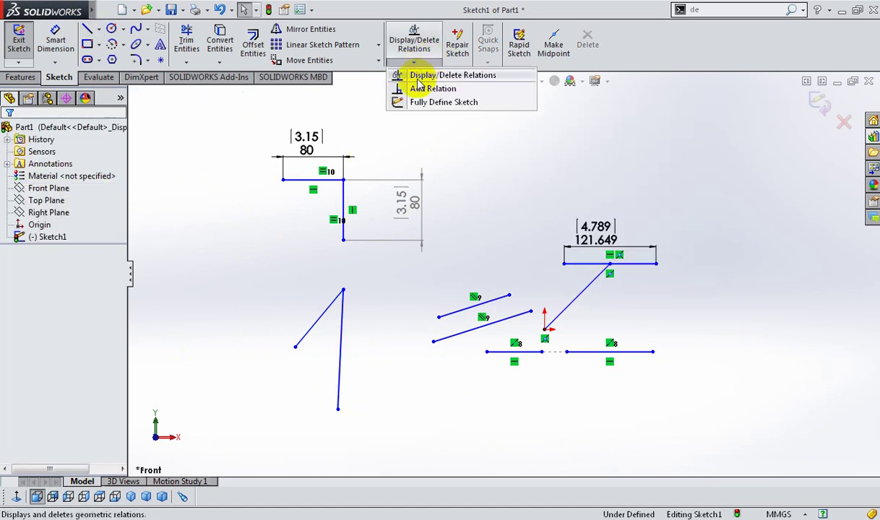
scroll(620, 355, up, 3)
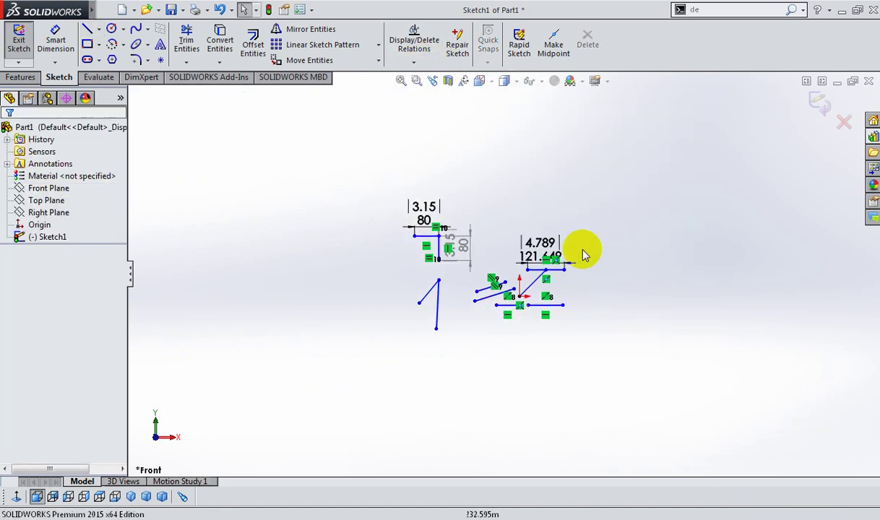
drag(311, 161, 816, 462)
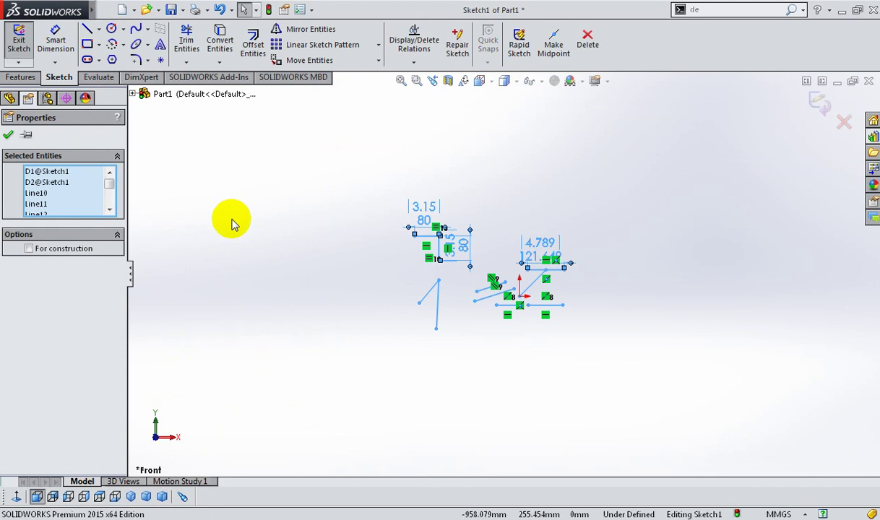
click(587, 42)
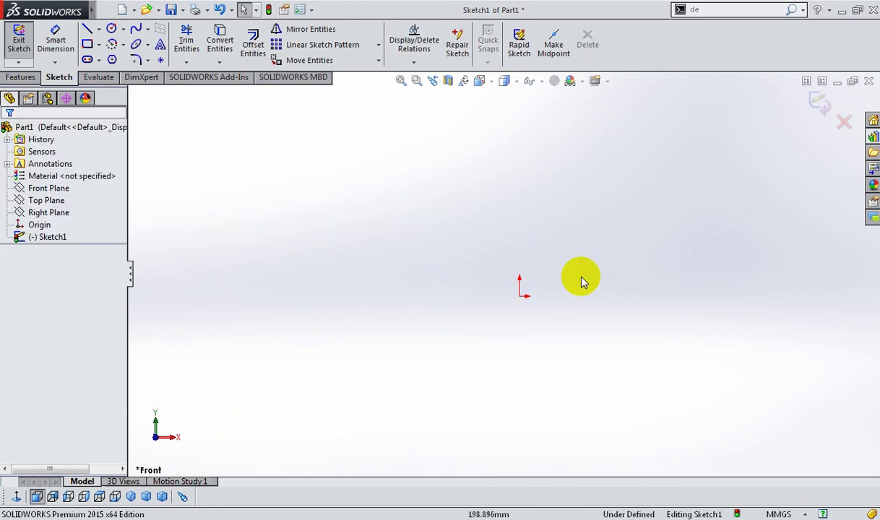
Check the emptied sketch in Print Preview, then close it.
click(106, 10)
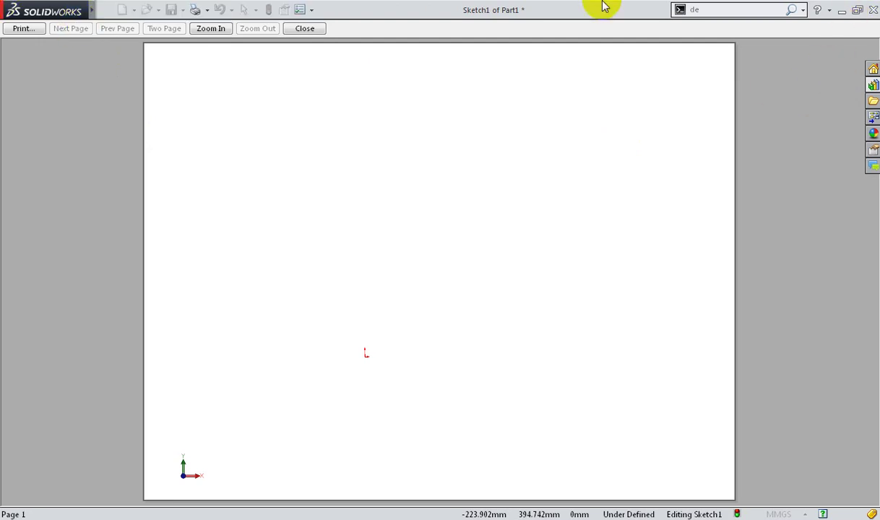
click(304, 29)
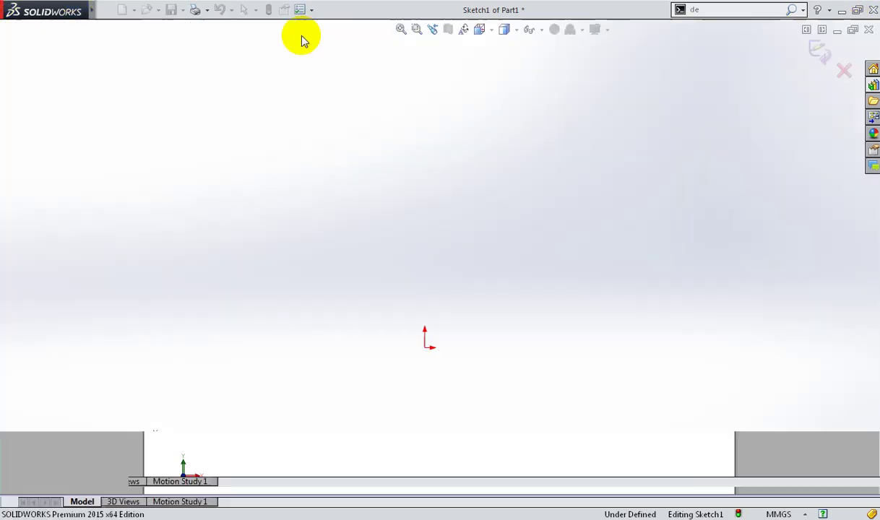
click(98, 30)
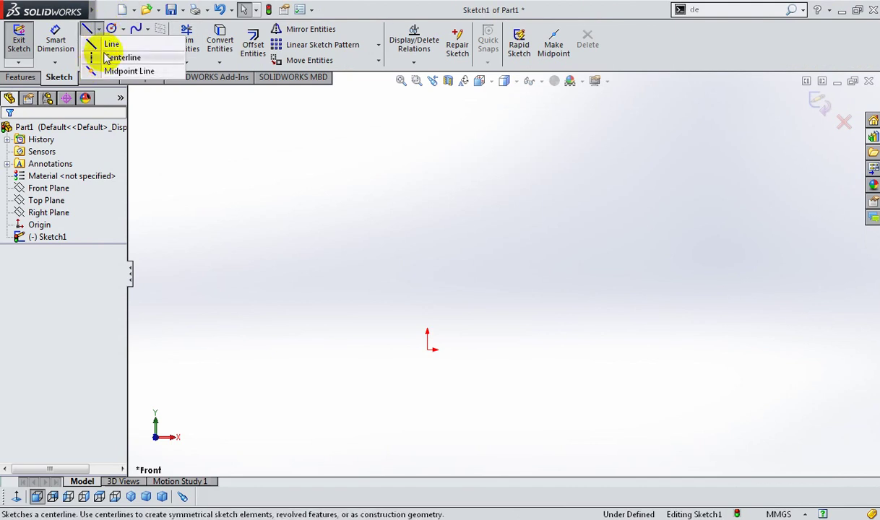
Draw a vertical centerline up from the origin and a vertical line to its right.
click(101, 58)
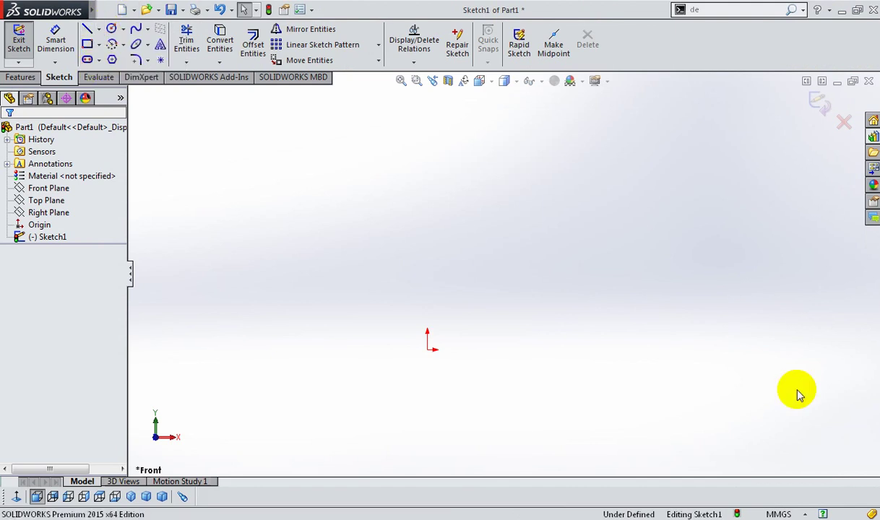
click(426, 349)
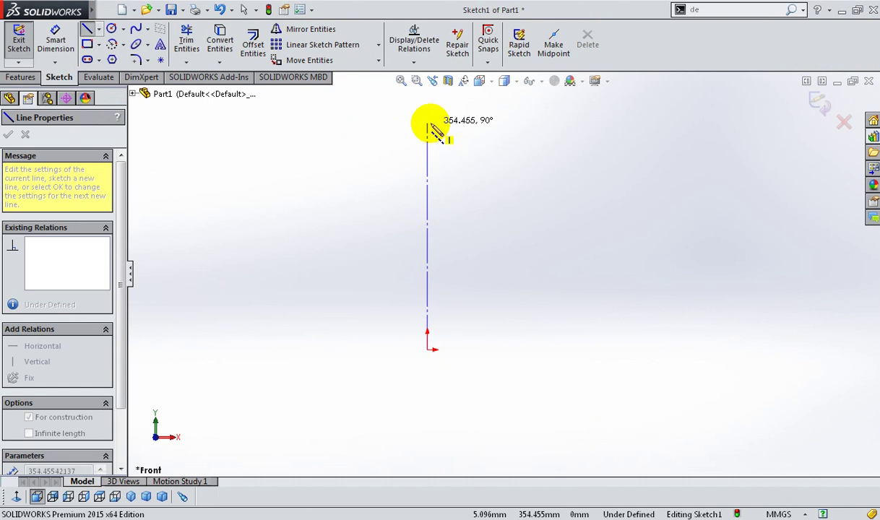
click(427, 120)
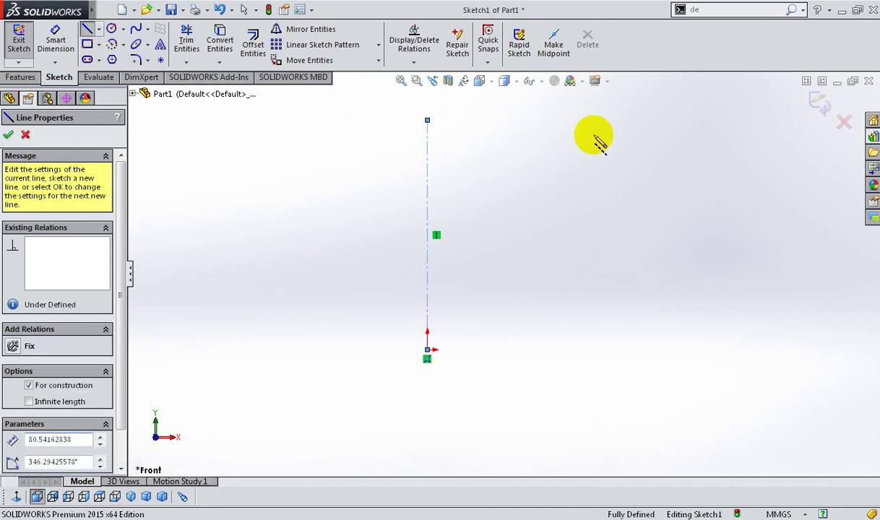
right_click(599, 139)
click(554, 218)
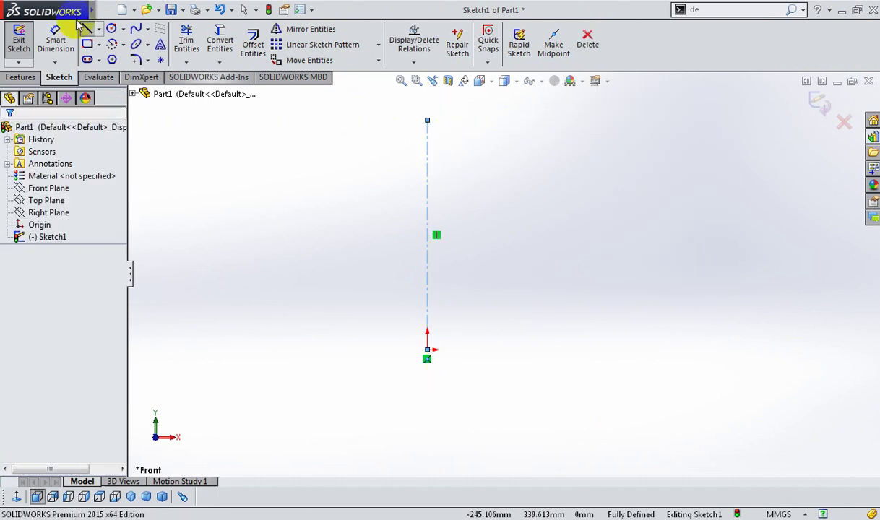
click(87, 28)
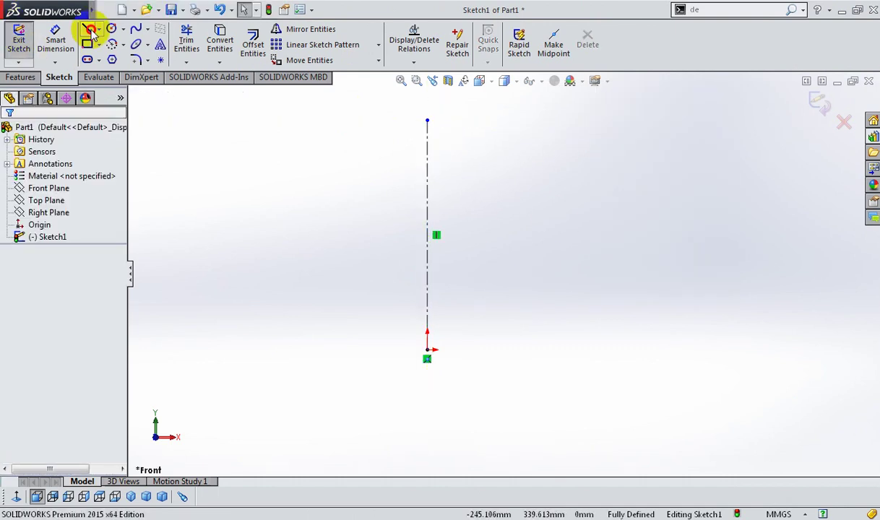
click(478, 161)
click(477, 328)
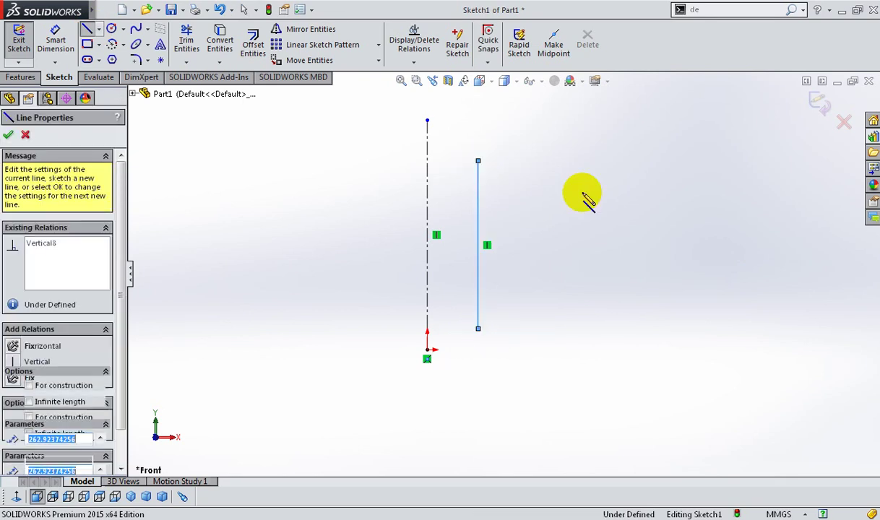
right_click(642, 190)
click(639, 192)
Dimension the distance between the centerline and the right vertical line to 20 mm.
click(55, 39)
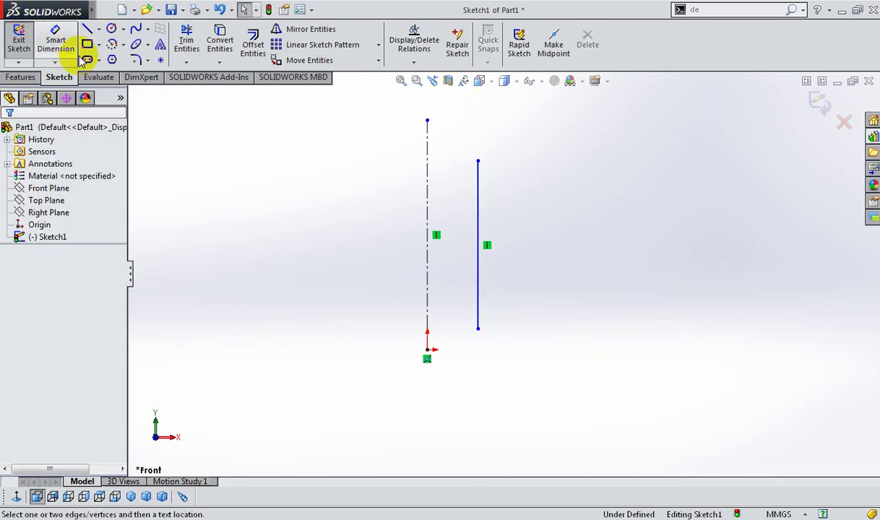
click(428, 267)
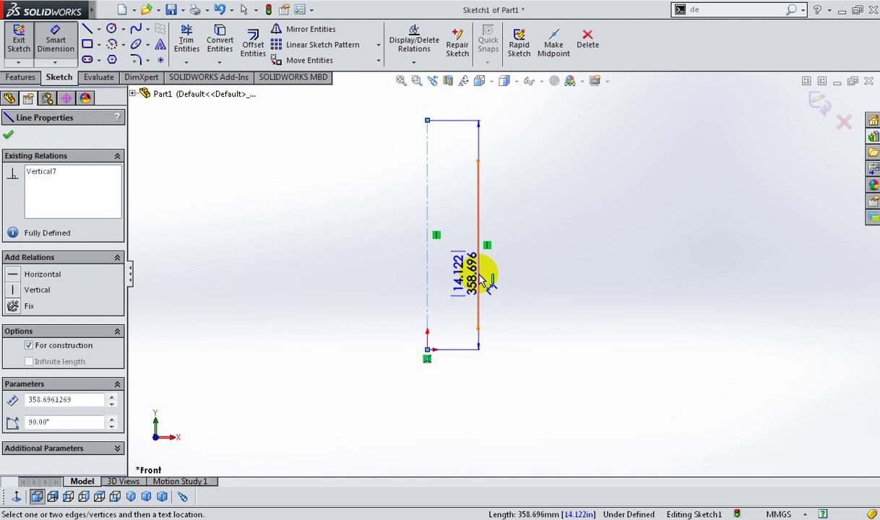
click(478, 285)
click(564, 452)
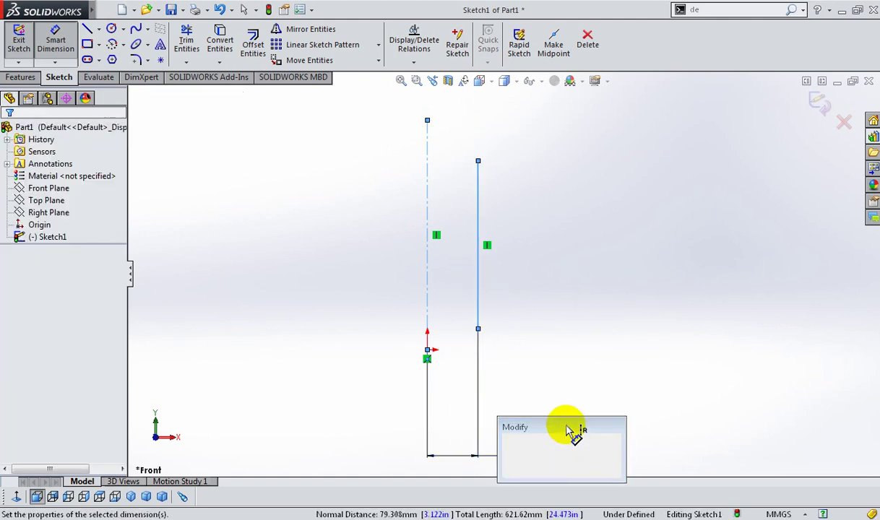
text(20)
key(Return)
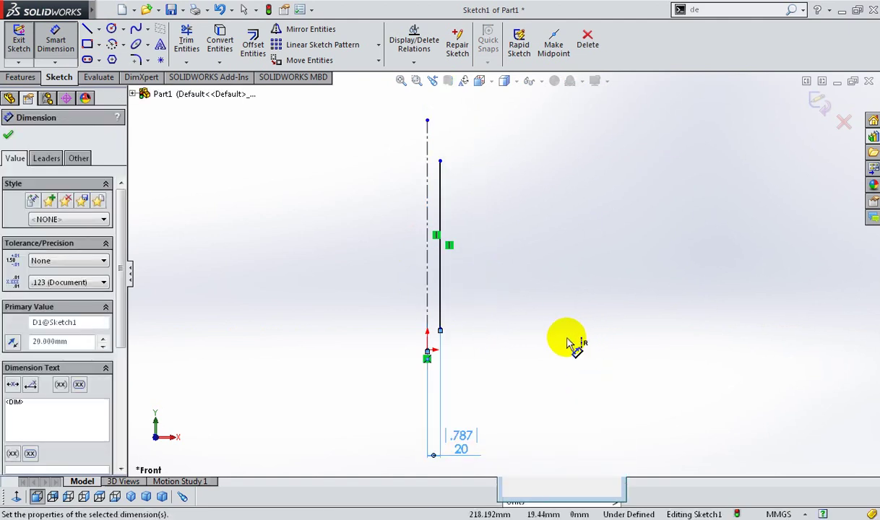
click(543, 345)
scroll(444, 184, down, 1)
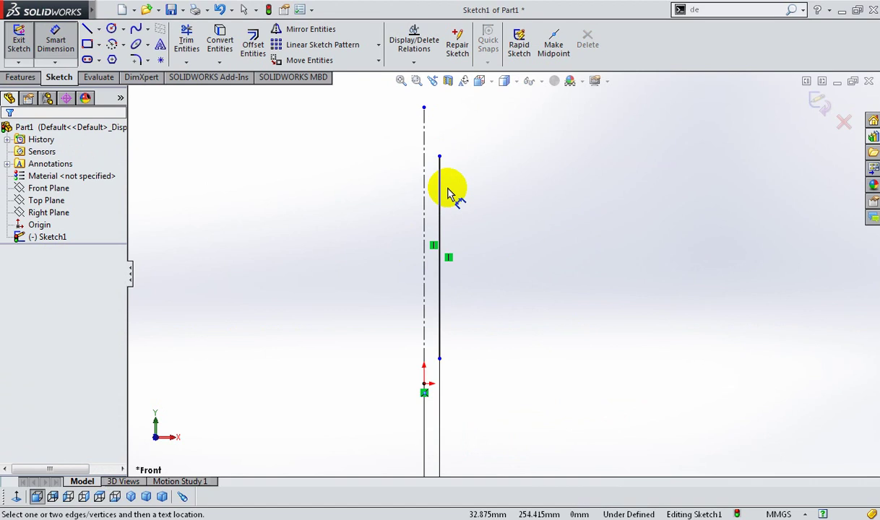
Abandon a stray centerline and draw a vertical line about 268.576 mm long left of the centerline.
click(99, 31)
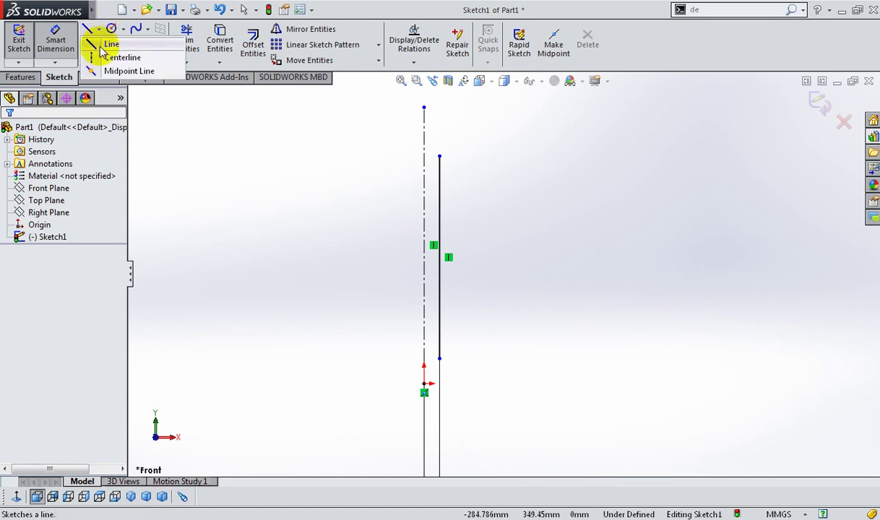
click(101, 57)
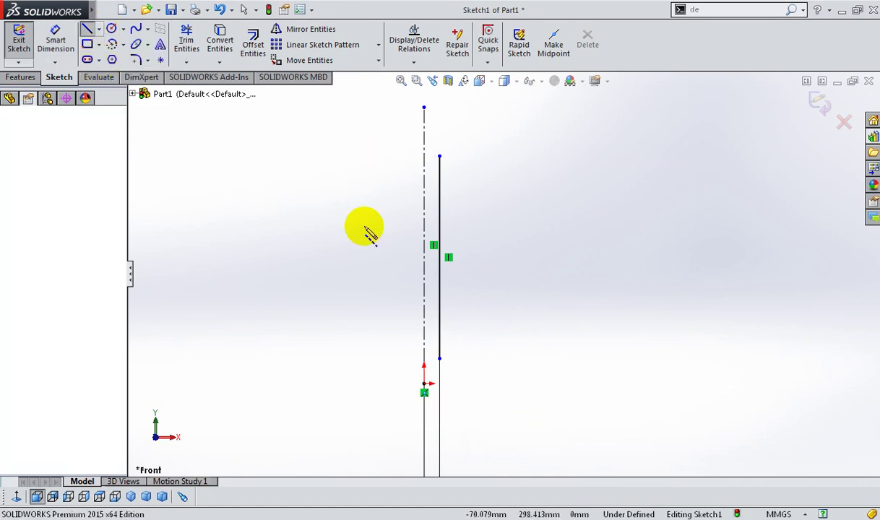
click(372, 151)
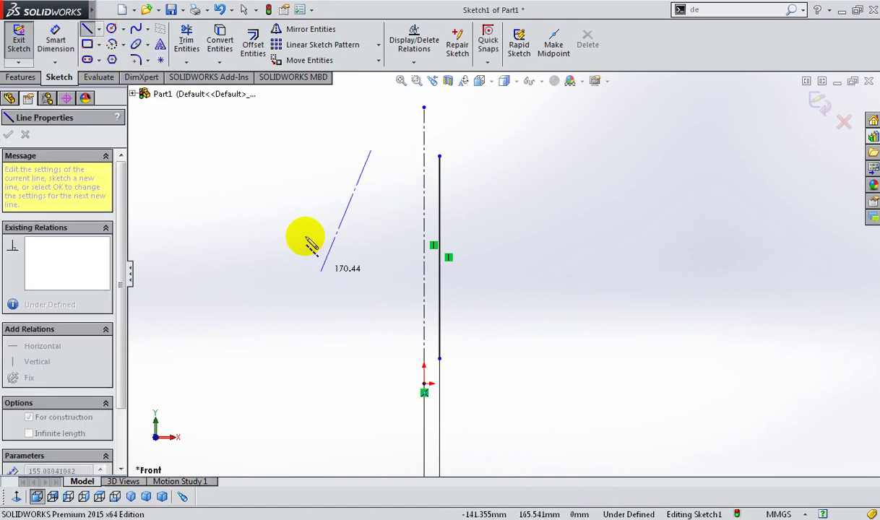
right_click(310, 244)
click(86, 32)
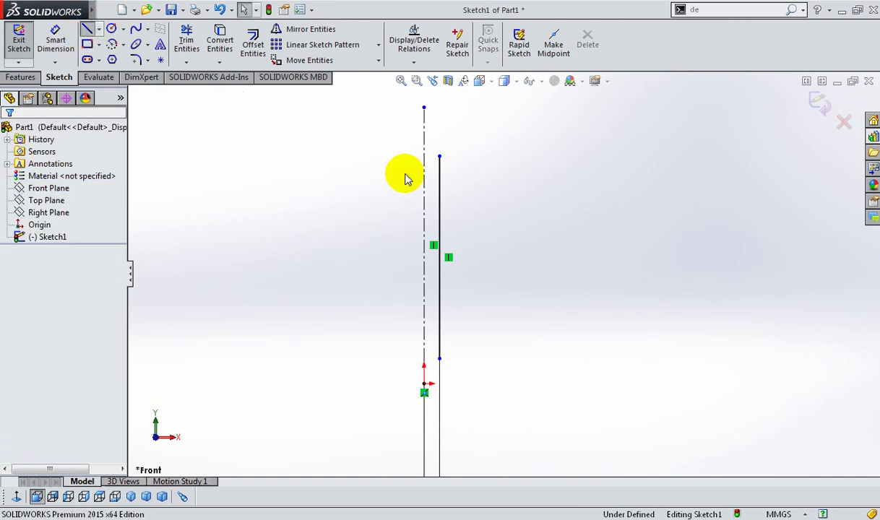
click(364, 156)
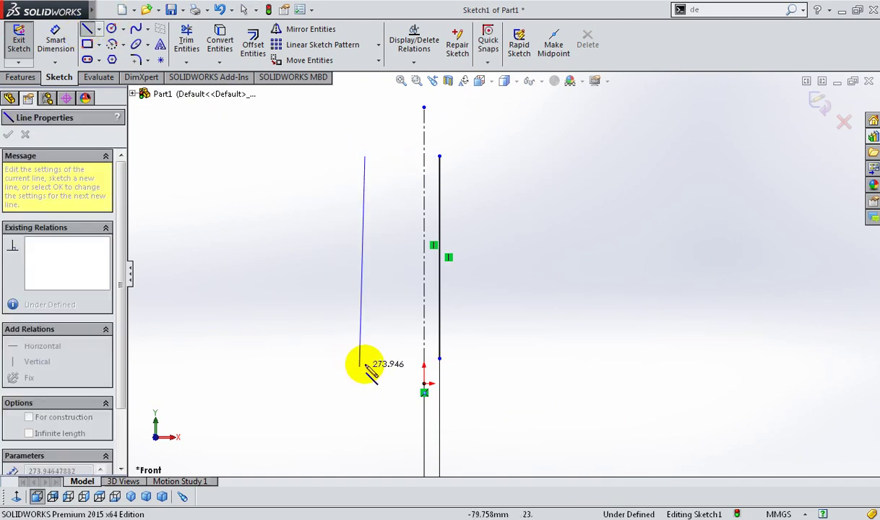
click(365, 363)
right_click(630, 110)
click(664, 121)
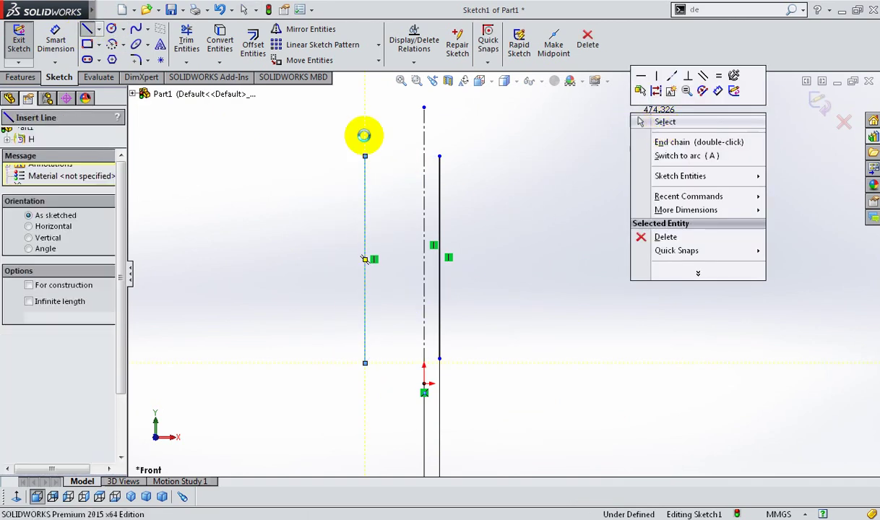
click(366, 220)
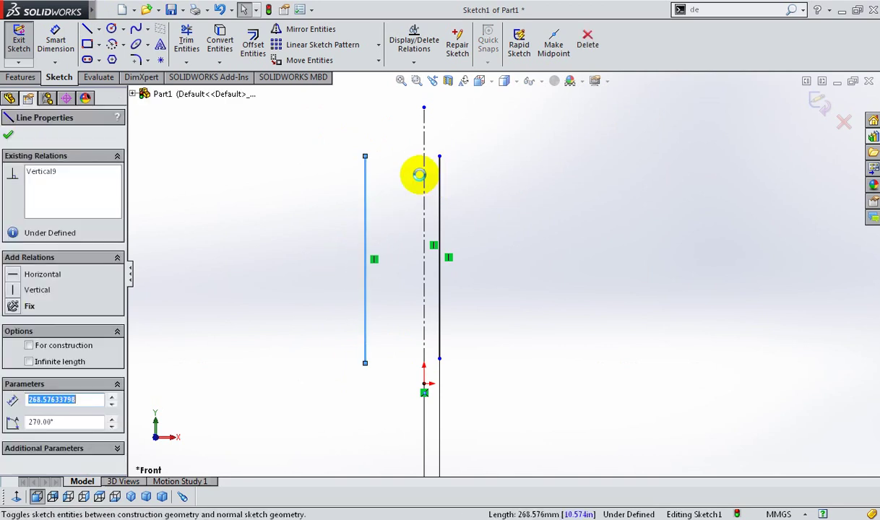
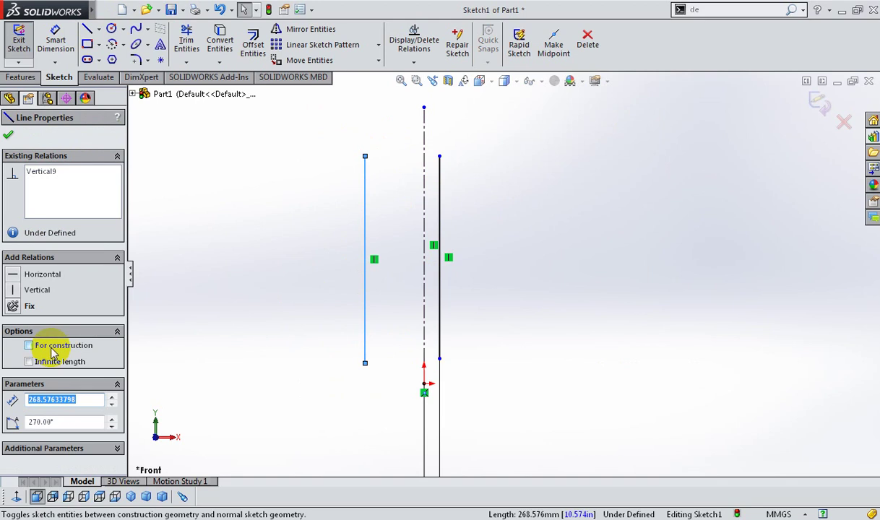
Make the left and right vertical lines symmetric about the centerline.
click(299, 215)
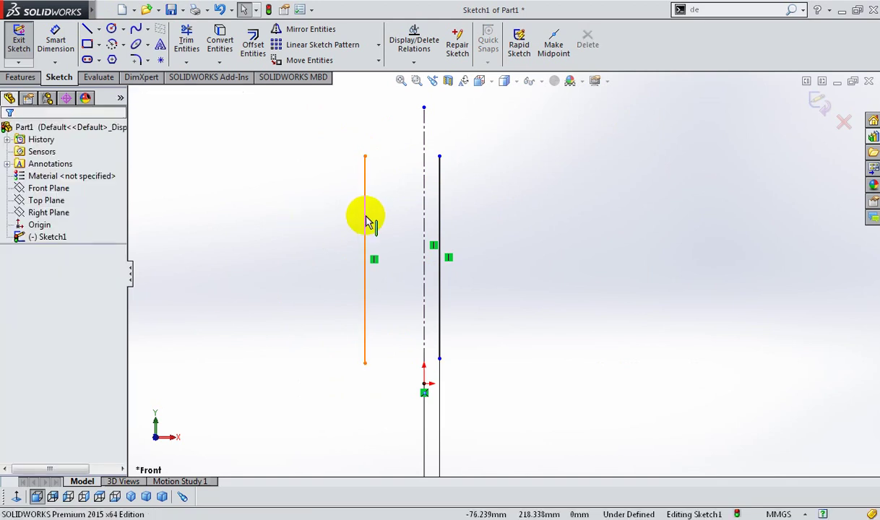
click(363, 216)
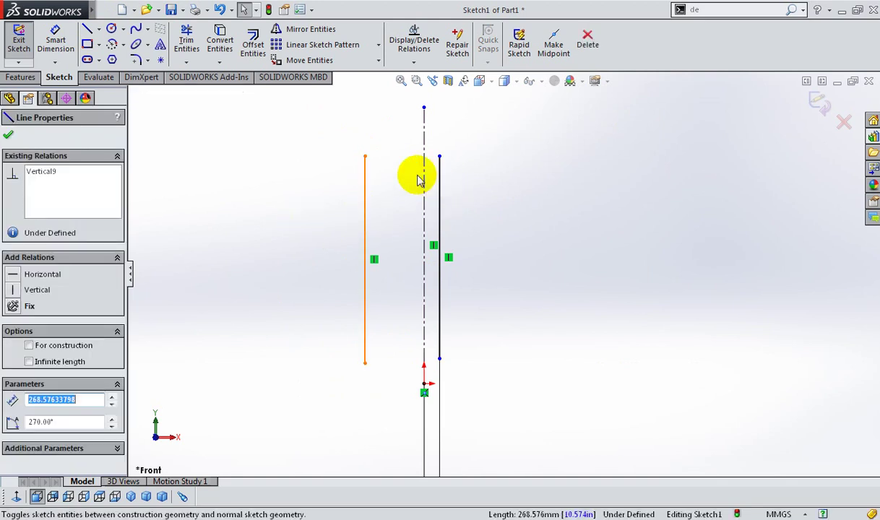
mouse_move(162, 94)
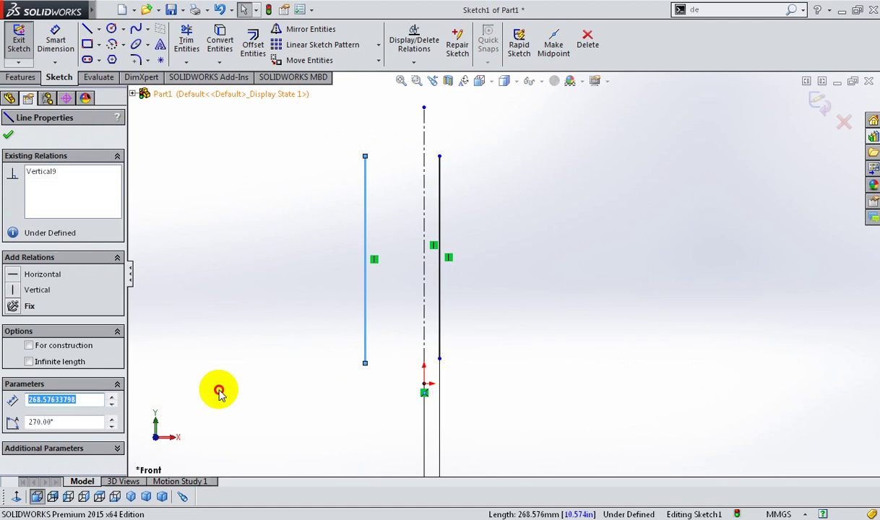
click(219, 390)
click(112, 8)
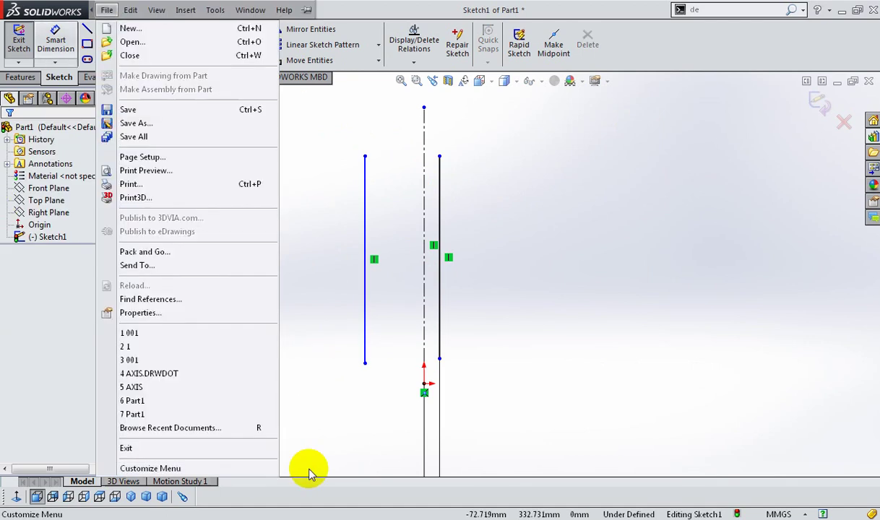
click(520, 246)
click(414, 62)
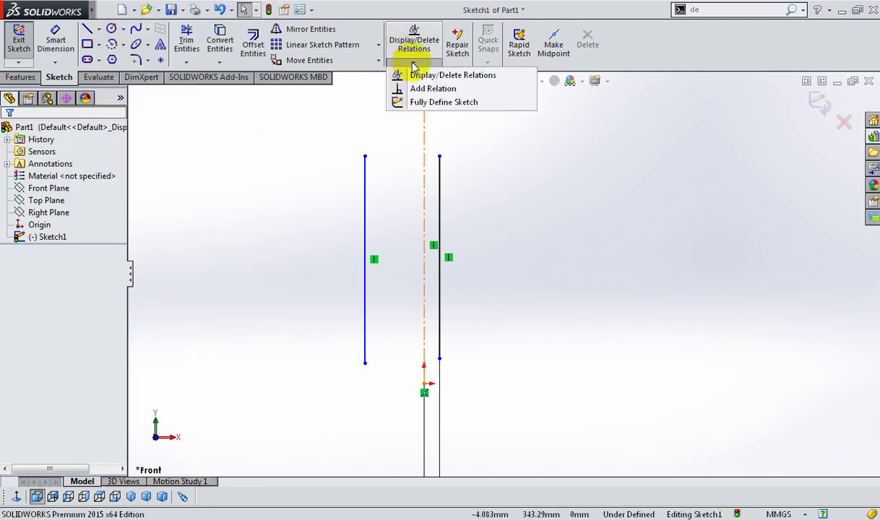
click(419, 90)
click(364, 210)
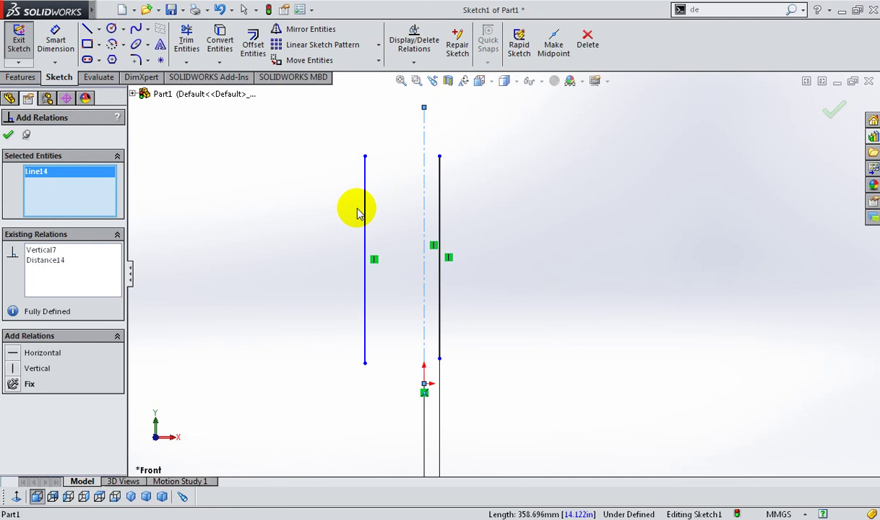
click(441, 224)
click(423, 217)
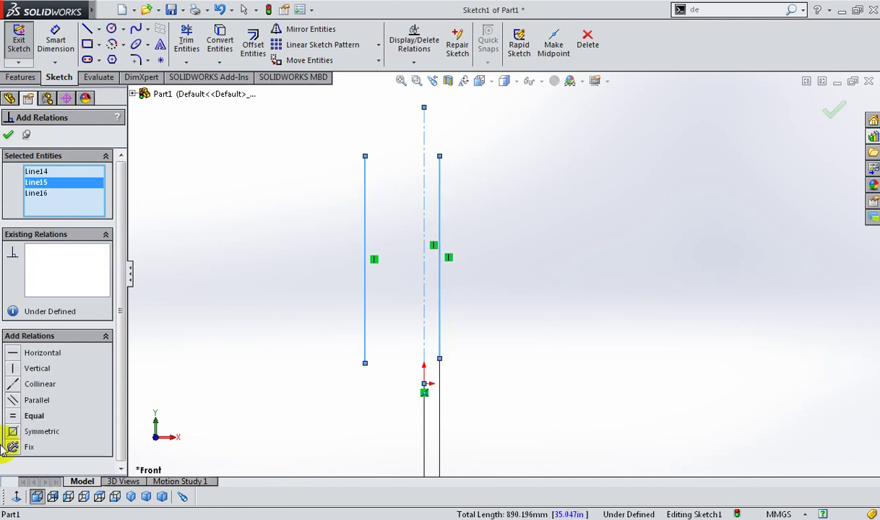
click(7, 431)
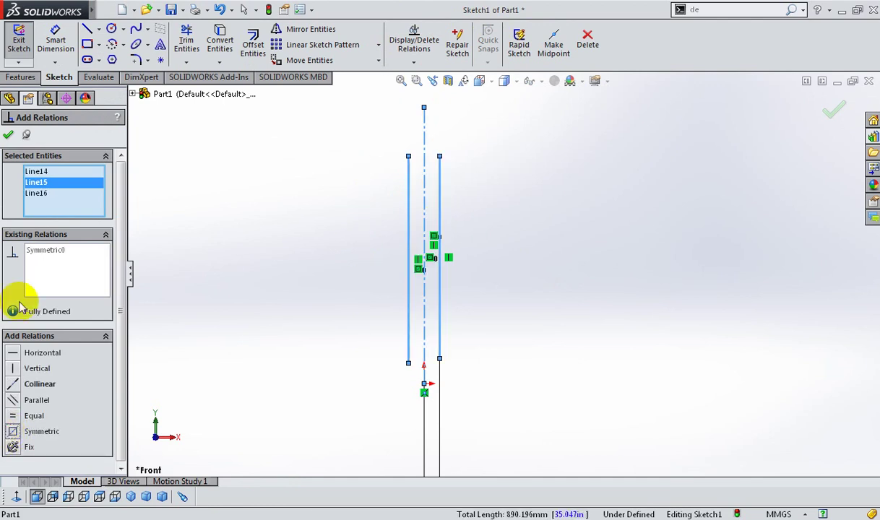
click(8, 136)
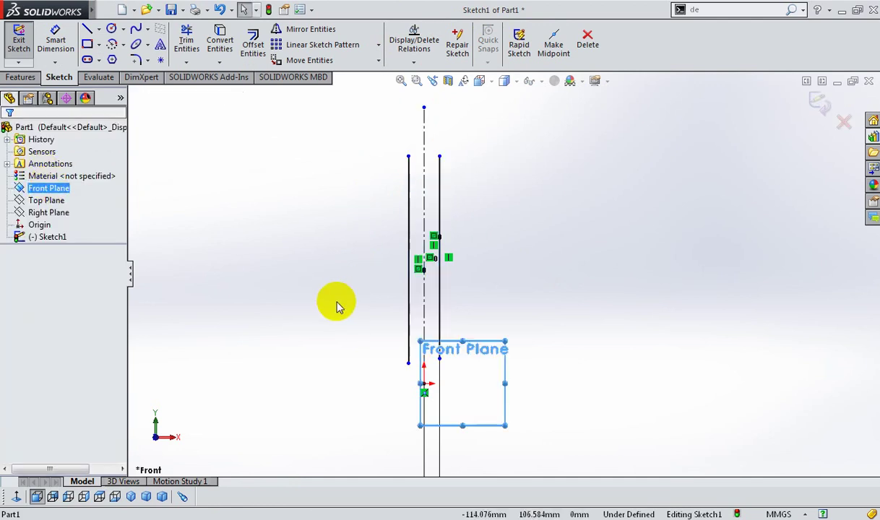
Dimension the left vertical line 20 mm from the centerline.
key(f)
scroll(466, 328, down, 3)
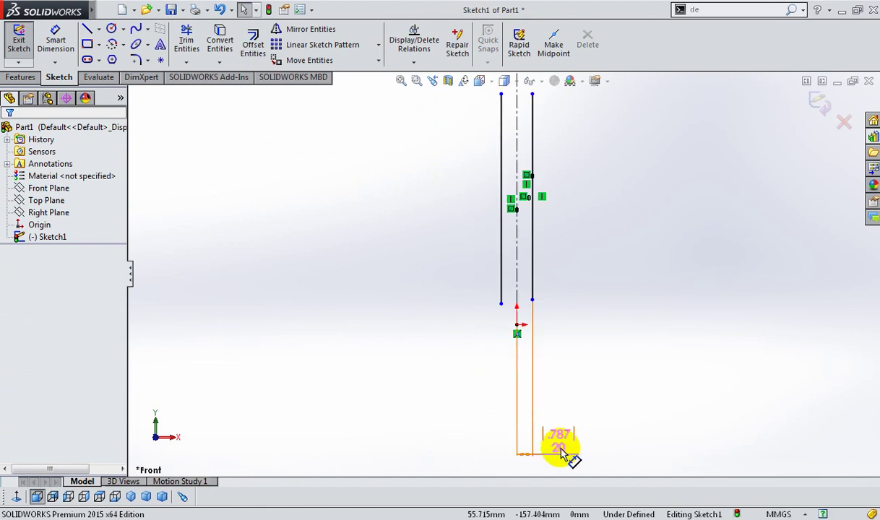
scroll(527, 350, up, 1)
scroll(535, 166, down, 2)
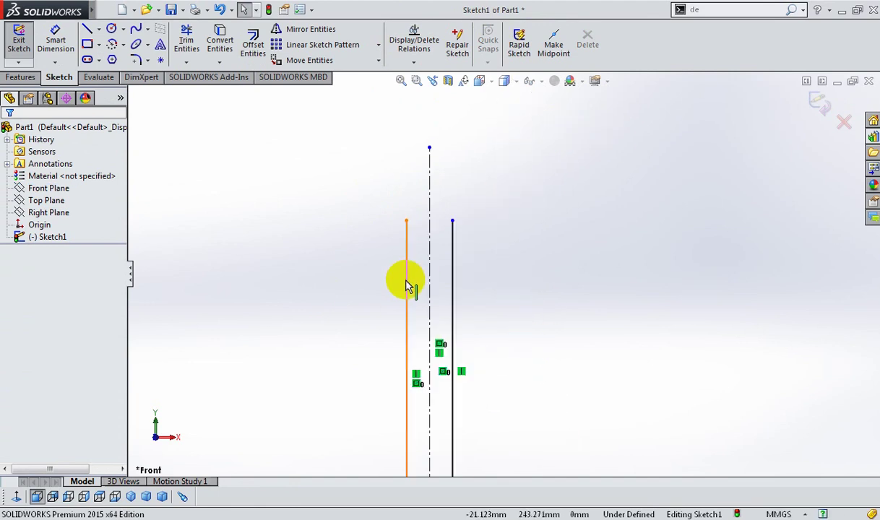
click(55, 40)
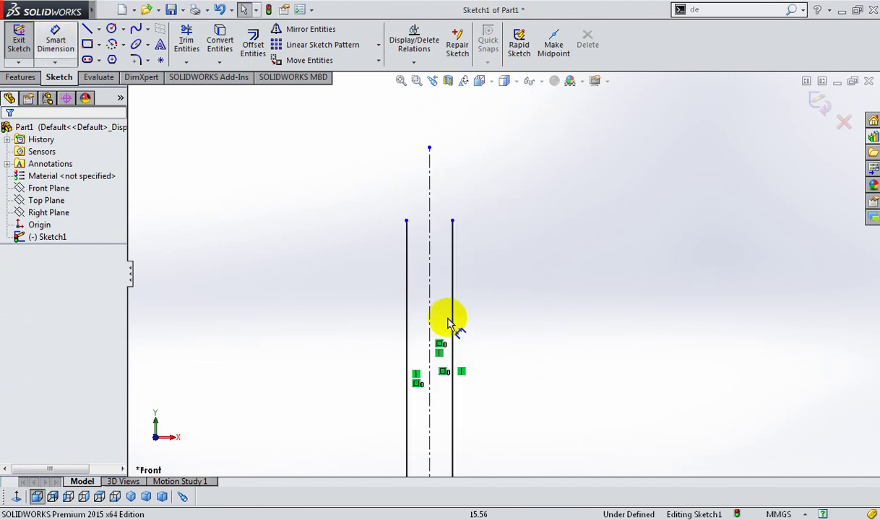
click(423, 331)
click(431, 323)
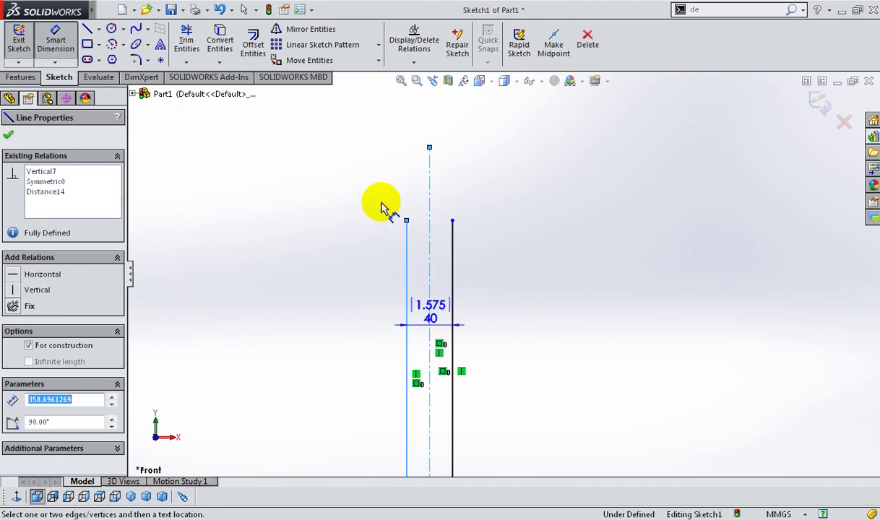
click(273, 311)
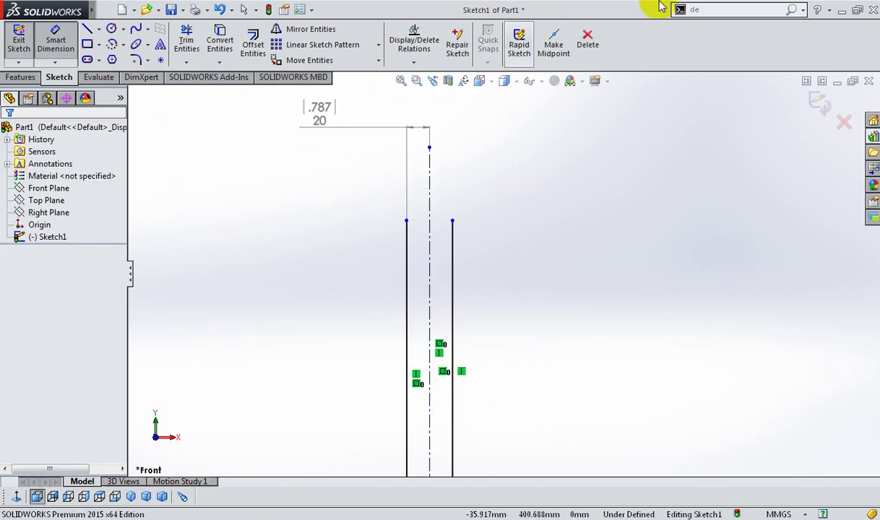
click(185, 10)
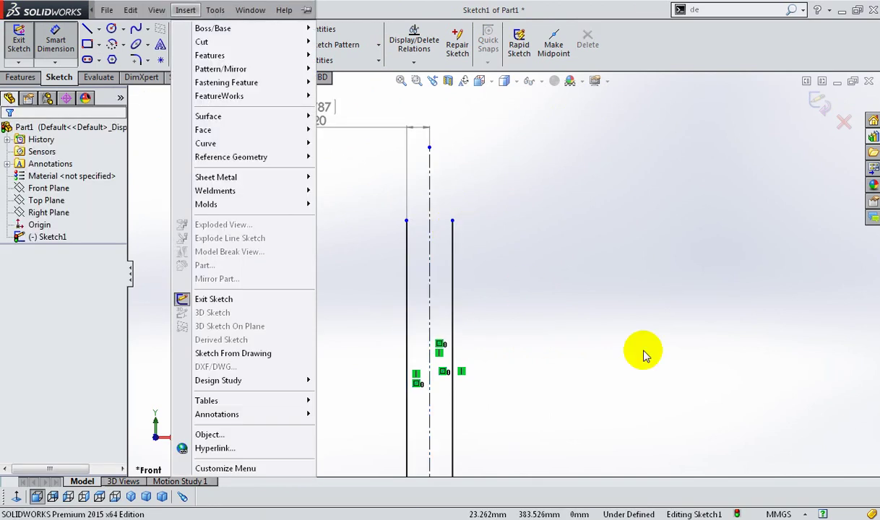
click(622, 347)
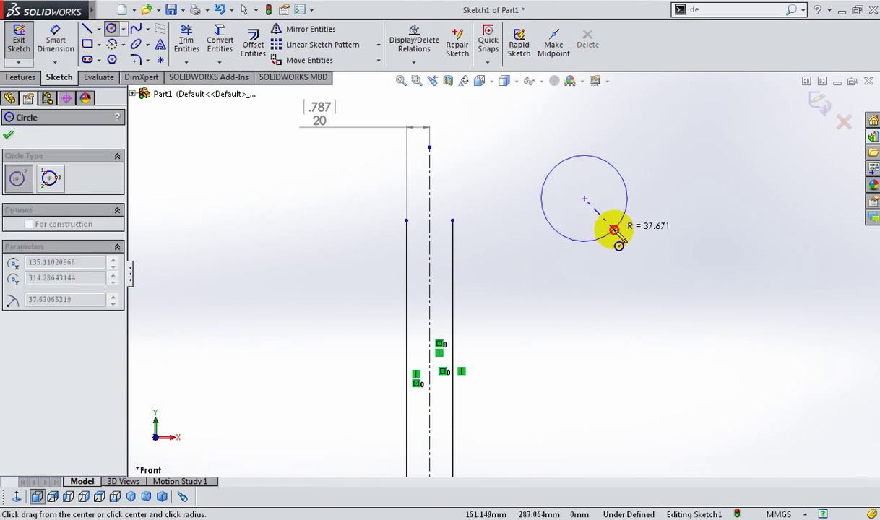
Finish the first upper-right circle and enlarge it.
click(613, 230)
right_click(678, 123)
click(700, 129)
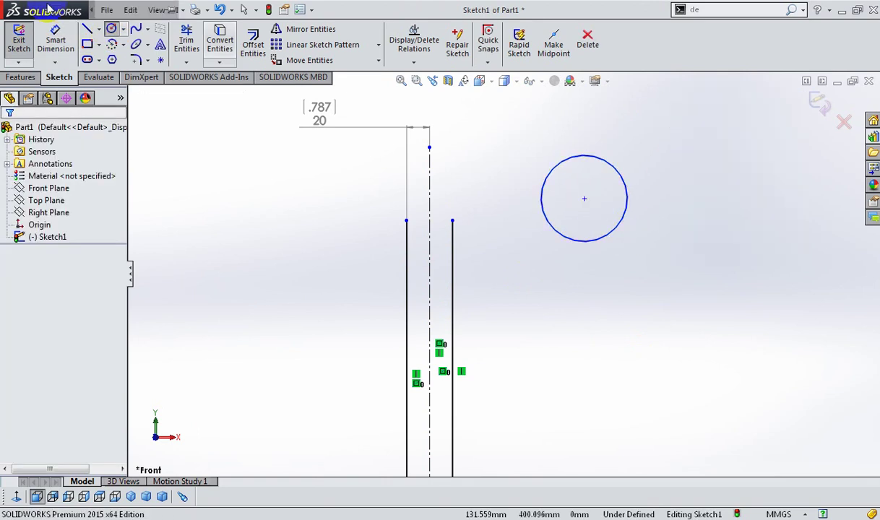
click(262, 108)
click(112, 30)
click(123, 29)
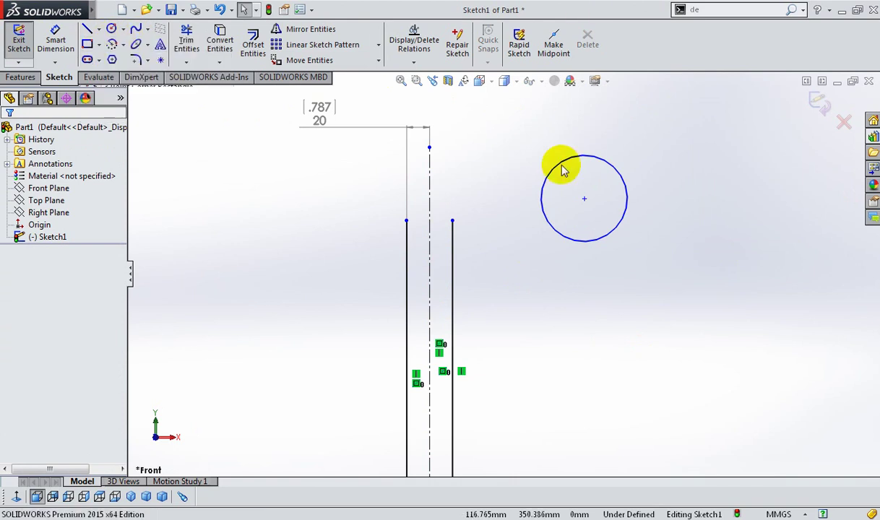
drag(675, 147, 647, 165)
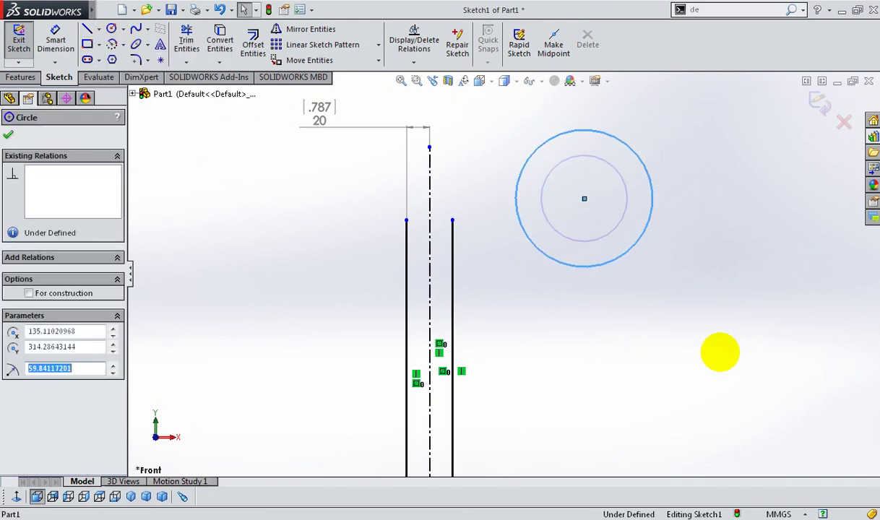
click(719, 351)
Add a second circle and make it concentric with the upper-right circle.
click(106, 30)
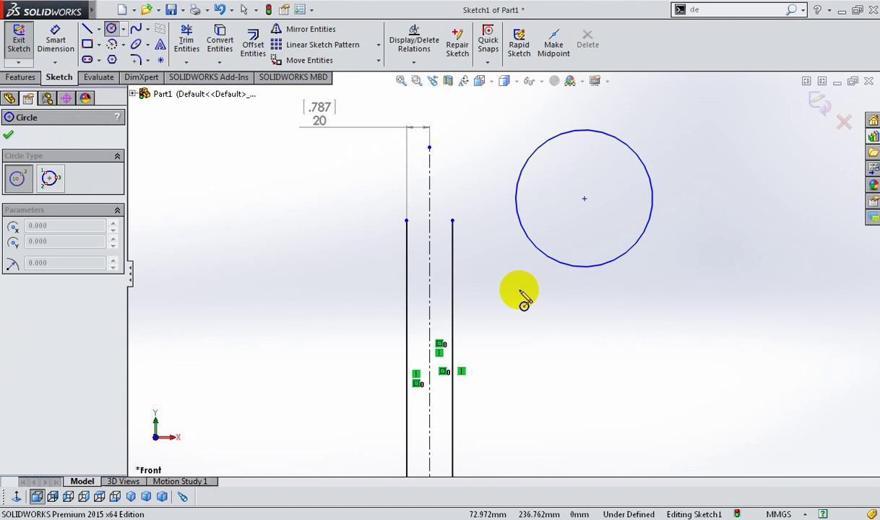
drag(733, 374, 773, 414)
click(795, 173)
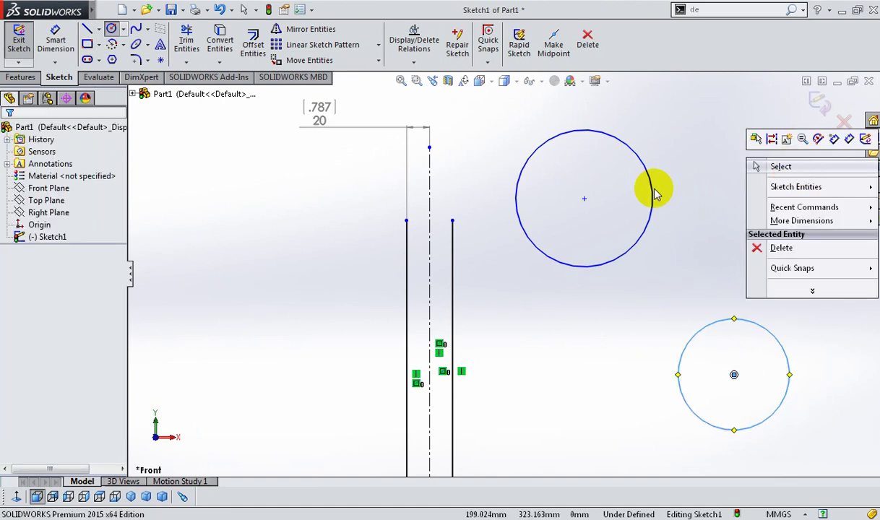
click(653, 195)
click(714, 321)
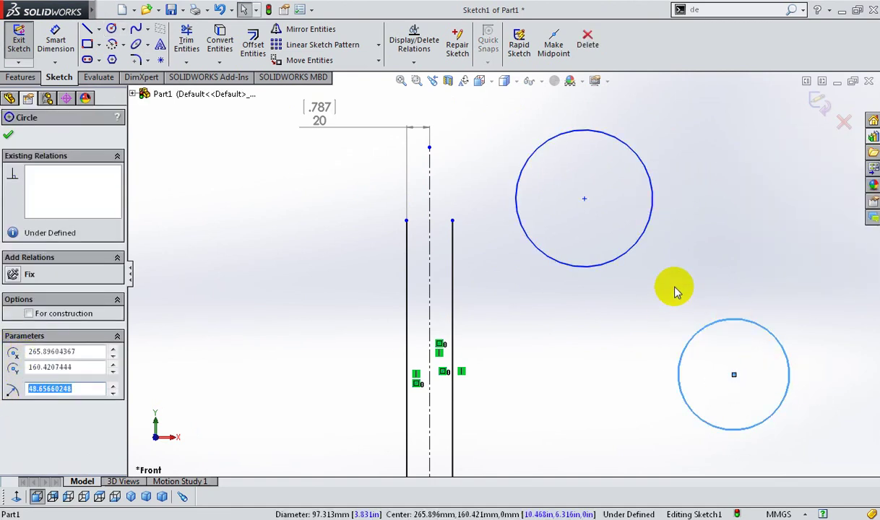
ctrl+click(642, 238)
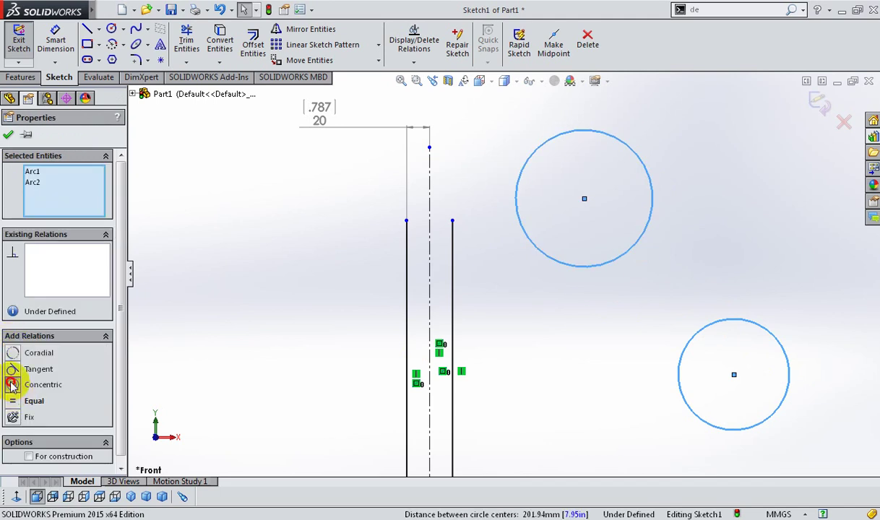
click(11, 385)
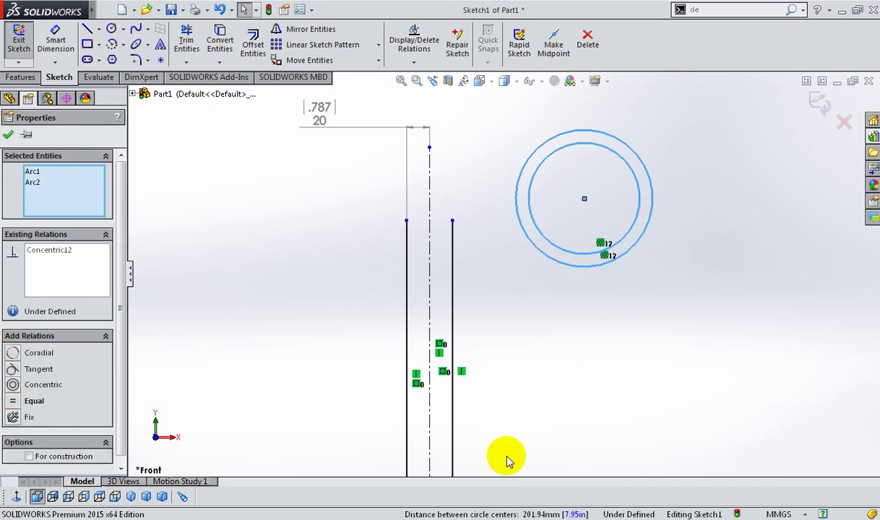
click(641, 271)
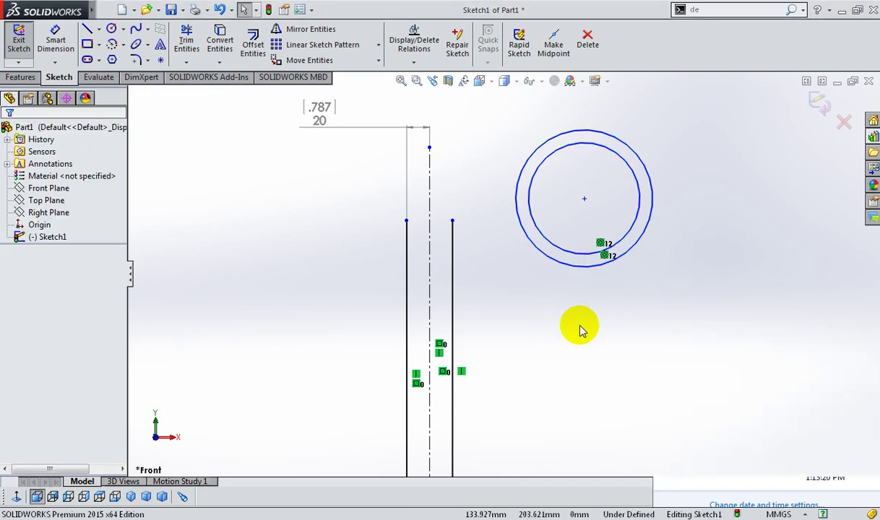
Draw a small lower-right circle and make it equal to the inner concentric circle.
click(113, 30)
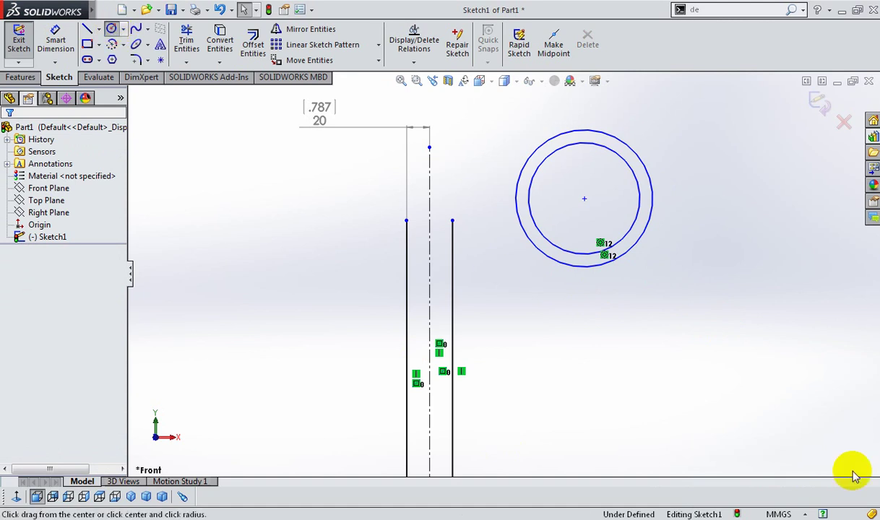
click(785, 408)
click(804, 431)
right_click(747, 240)
click(779, 247)
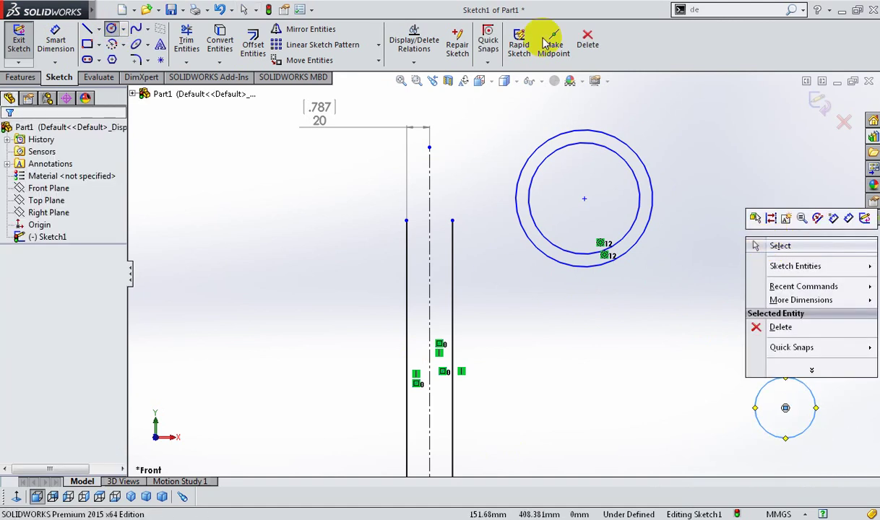
click(413, 62)
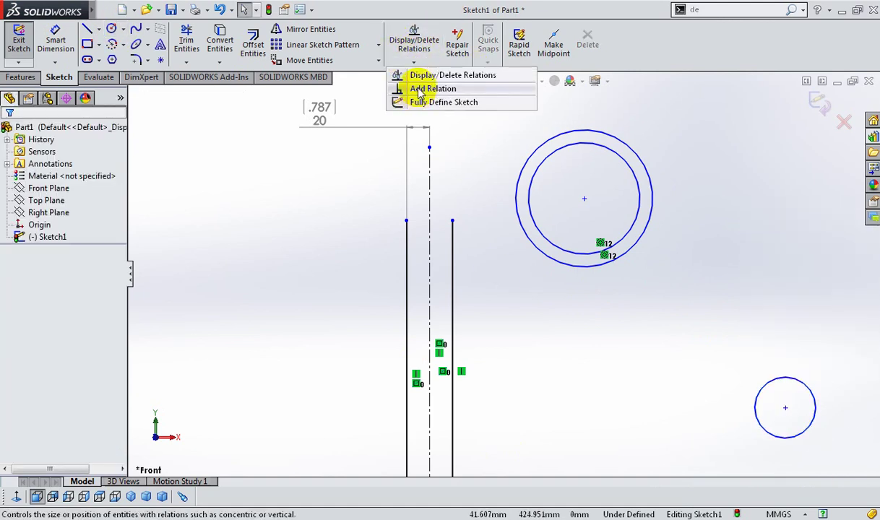
click(419, 86)
click(774, 384)
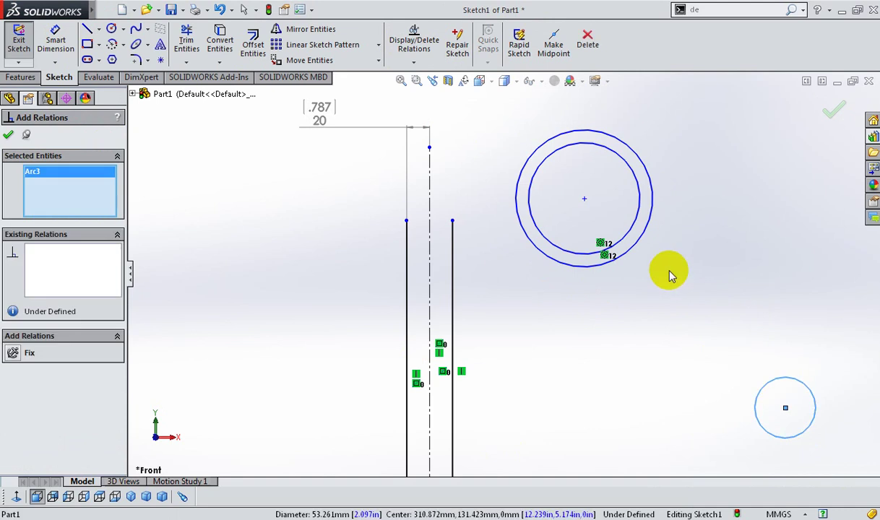
click(638, 226)
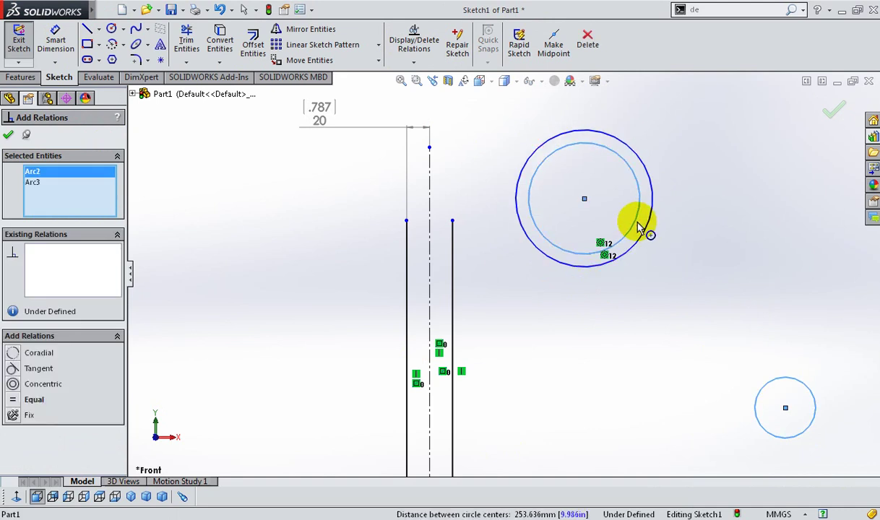
click(10, 402)
click(6, 135)
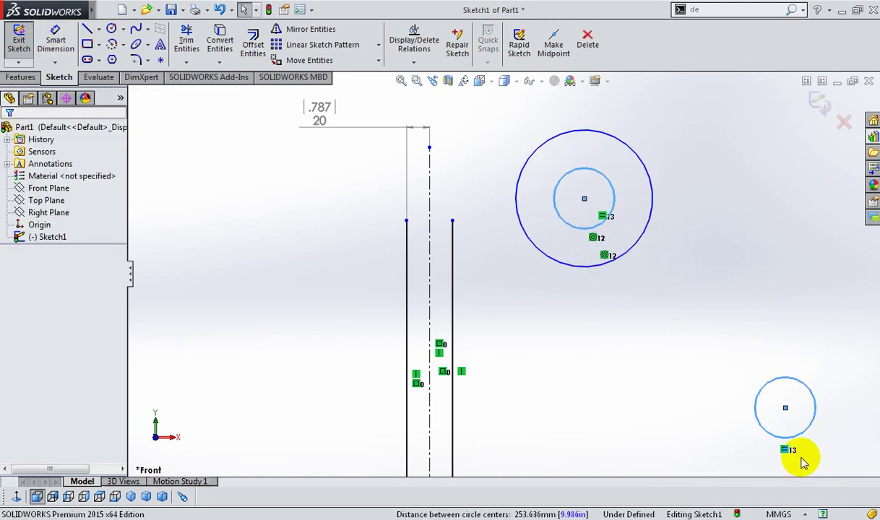
Draw the left and right belt lines running from the upper circles toward the lower right.
click(87, 29)
click(520, 253)
click(710, 442)
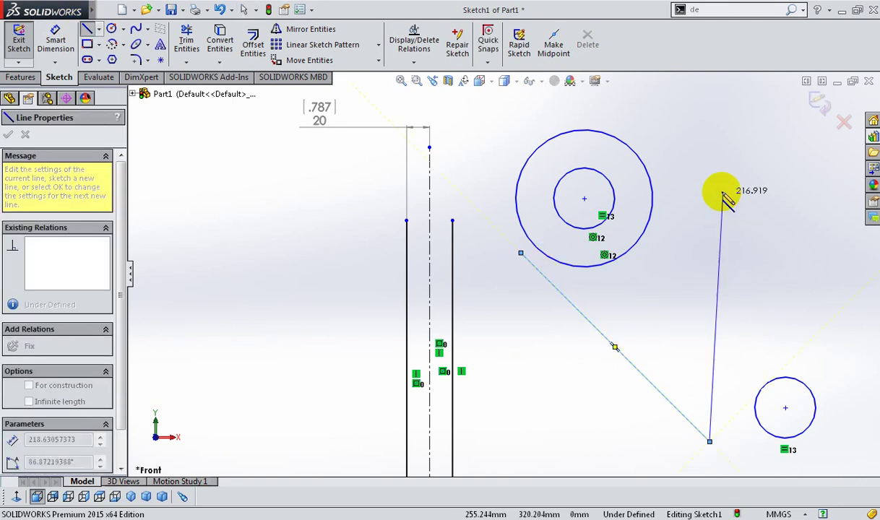
right_click(715, 191)
click(731, 201)
click(84, 28)
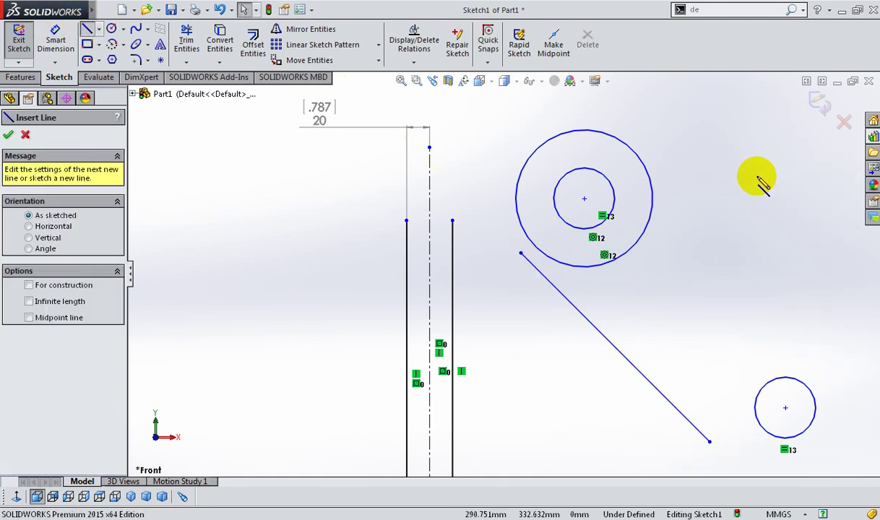
click(683, 154)
click(821, 365)
right_click(763, 94)
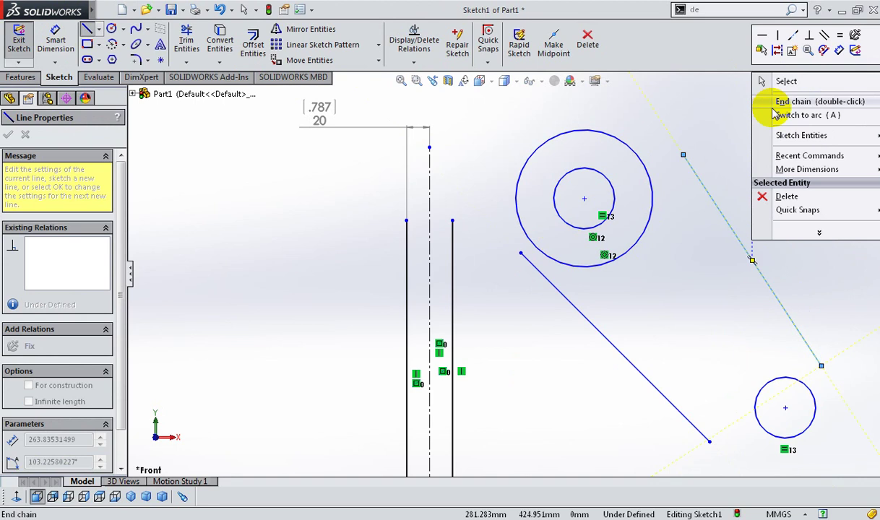
click(731, 79)
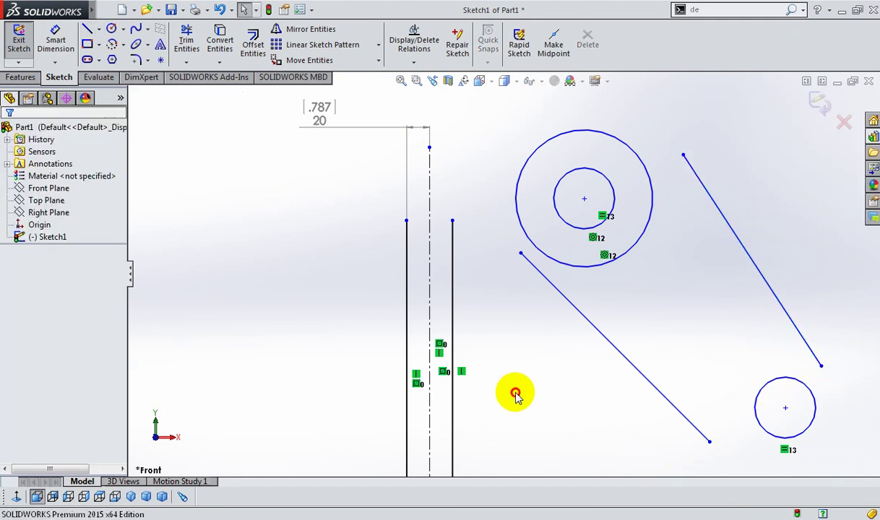
Make the left belt line tangent to the large pulley circle.
click(535, 260)
ctrl+click(531, 248)
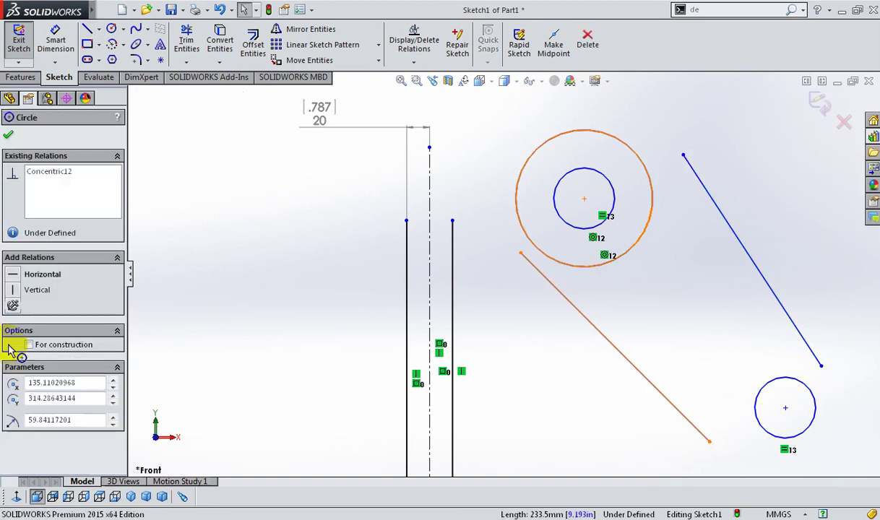
click(16, 337)
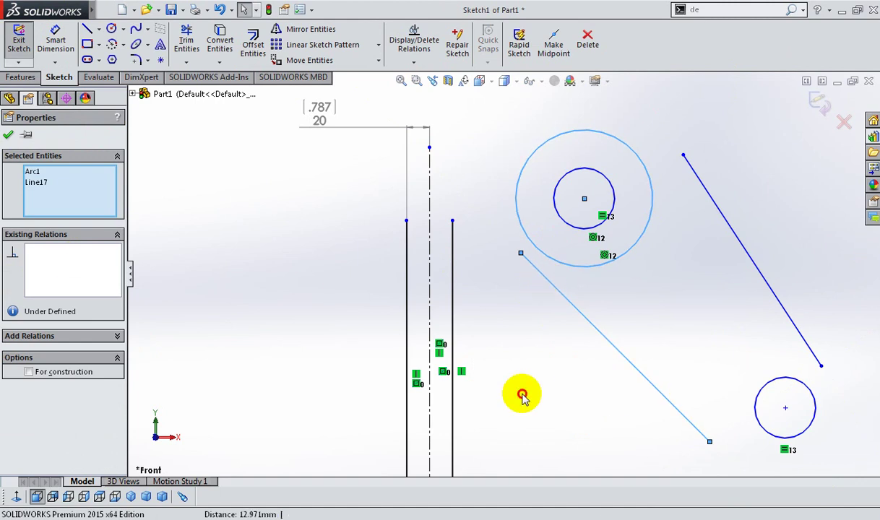
click(520, 393)
click(546, 258)
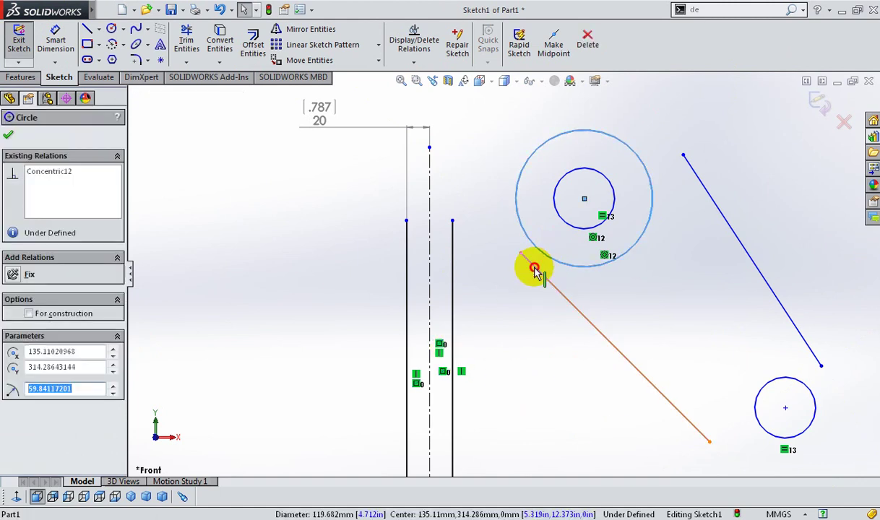
ctrl+click(534, 269)
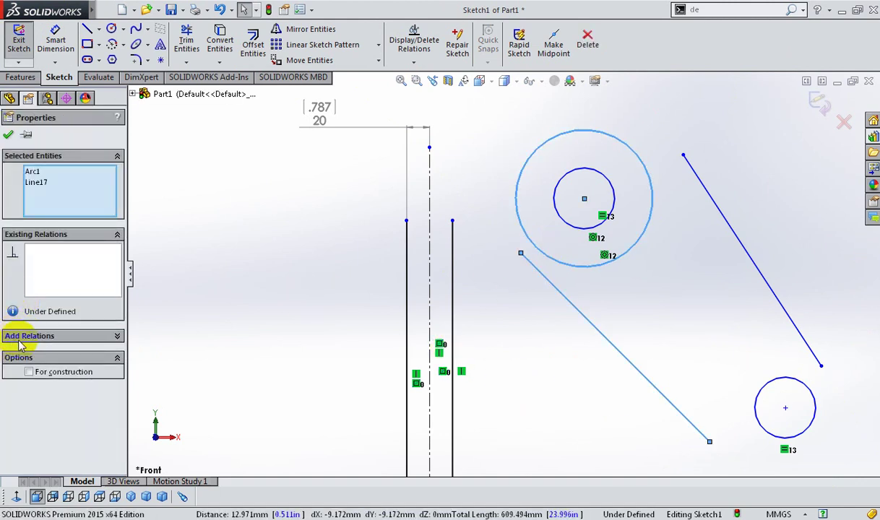
click(117, 337)
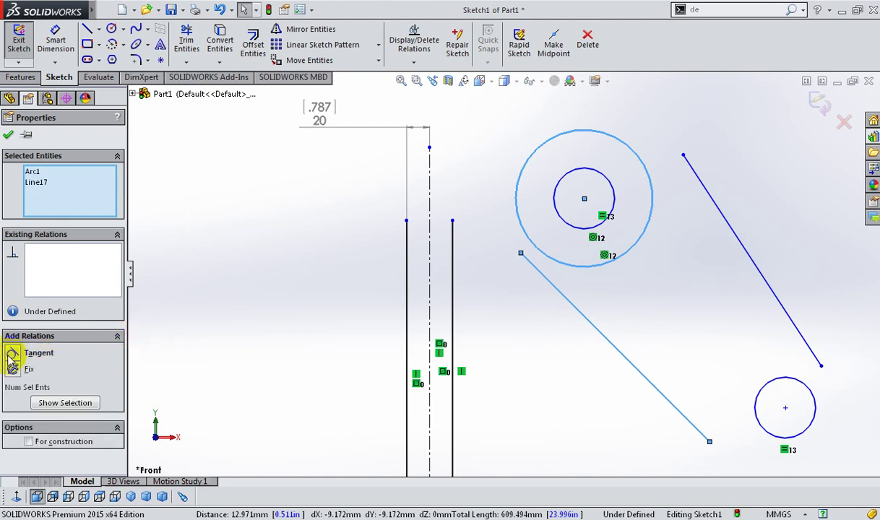
click(10, 353)
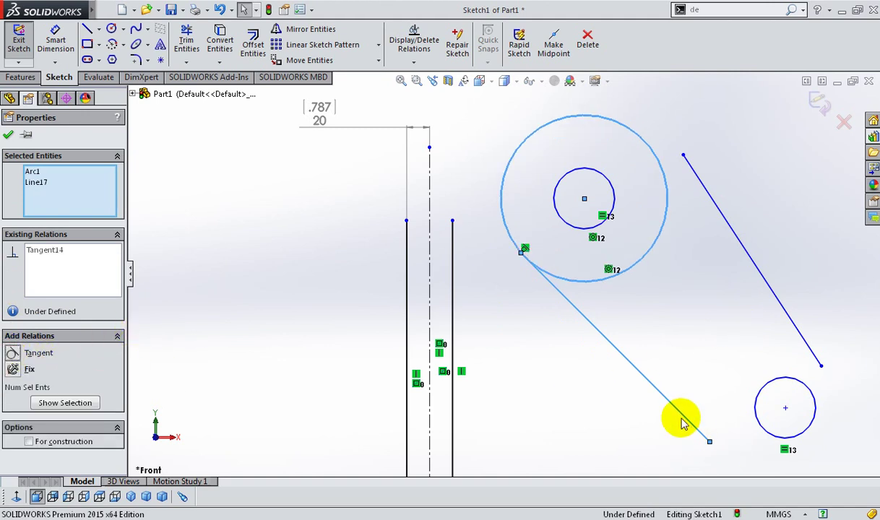
click(743, 447)
Make the left line tangent to the small circle and the right line tangent to the large circle.
click(764, 434)
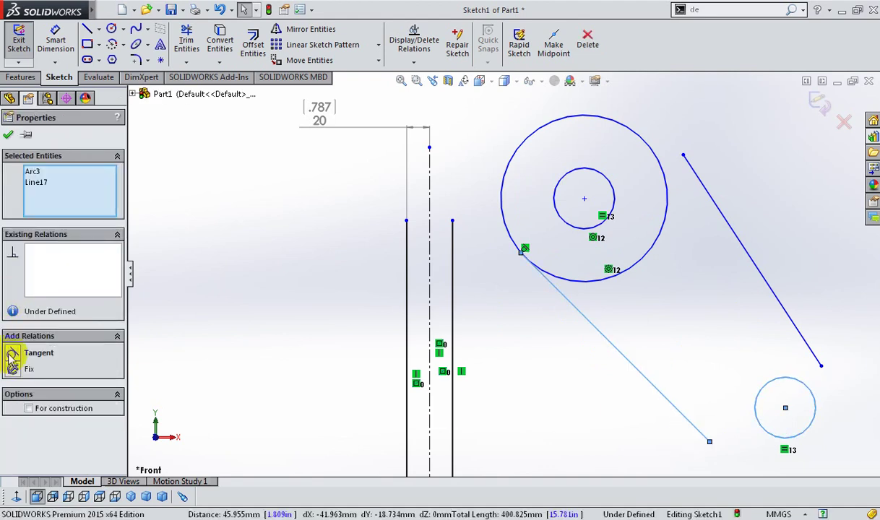
click(11, 354)
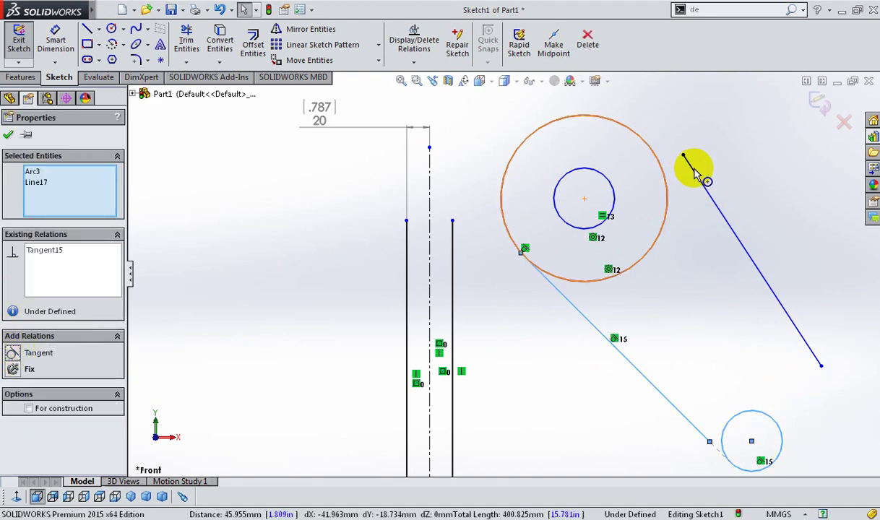
click(653, 155)
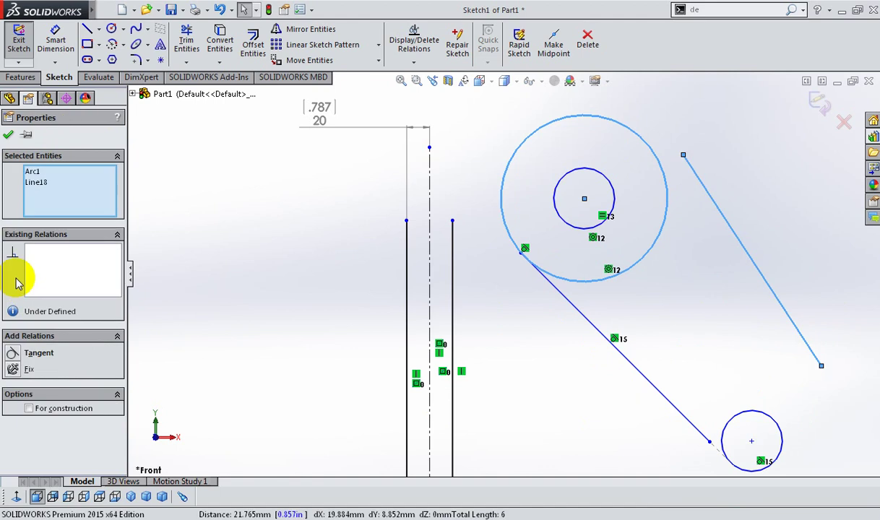
click(11, 353)
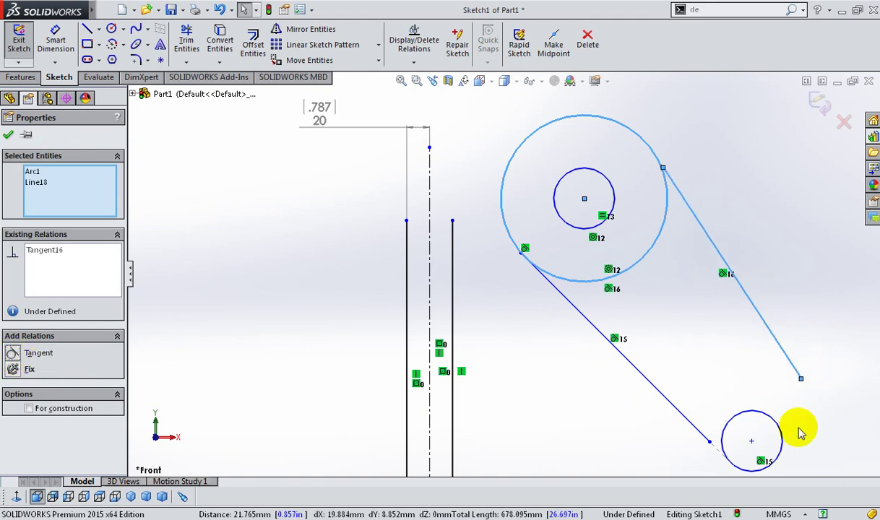
Drag the right belt line's lower end onto the small pulley circle.
click(764, 414)
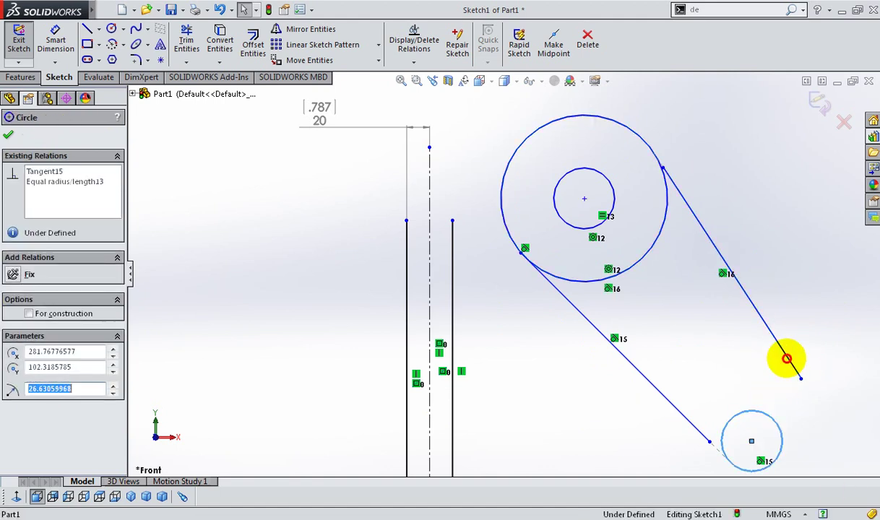
click(794, 376)
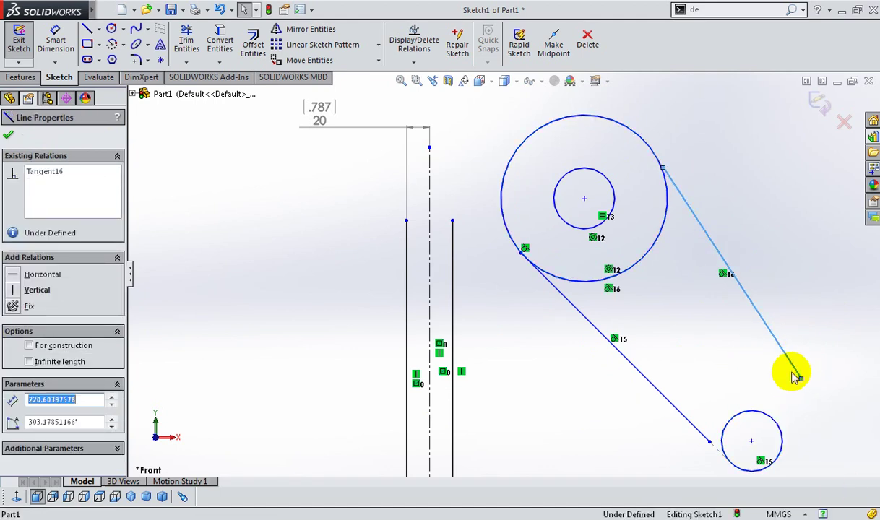
click(766, 417)
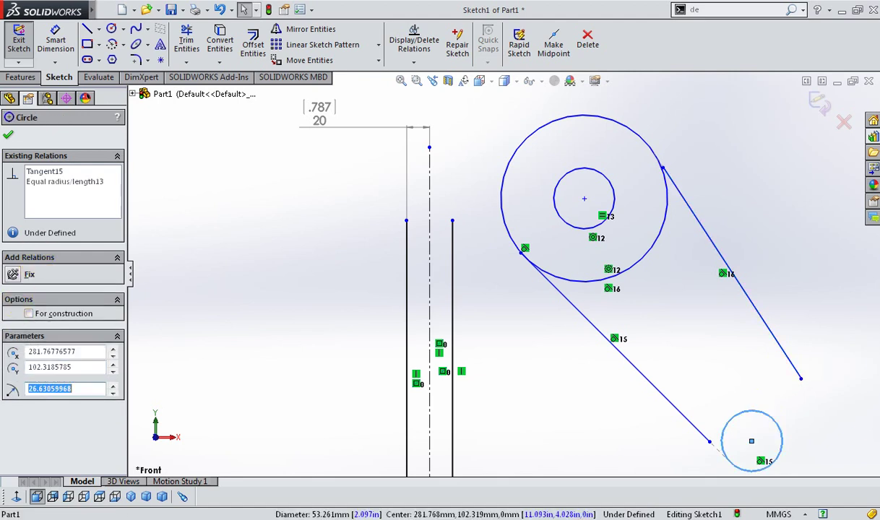
click(789, 357)
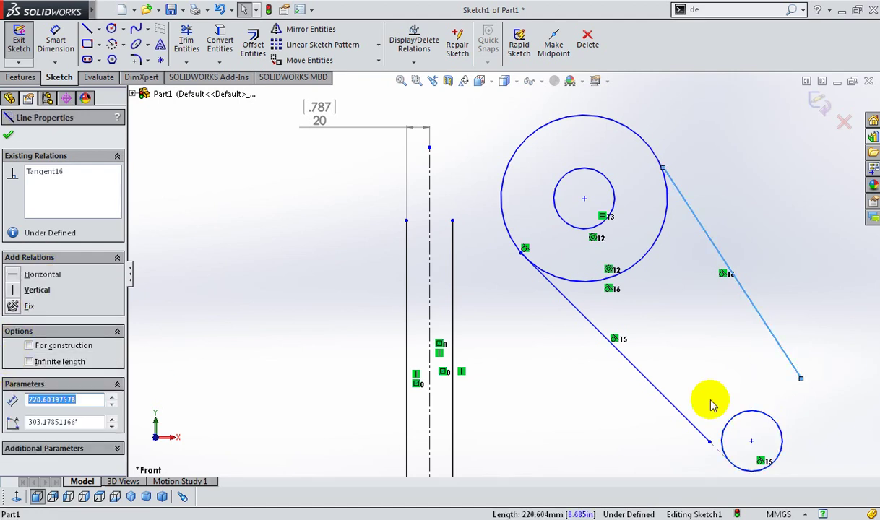
click(709, 183)
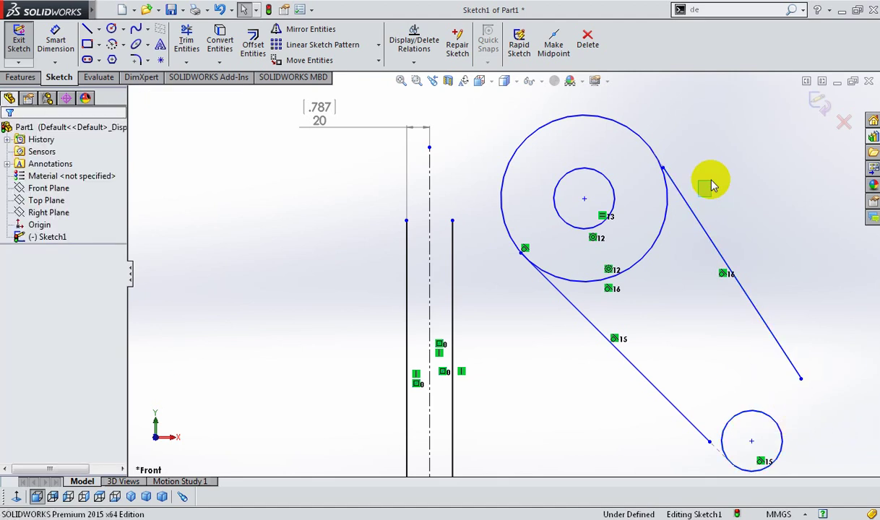
click(412, 64)
click(319, 114)
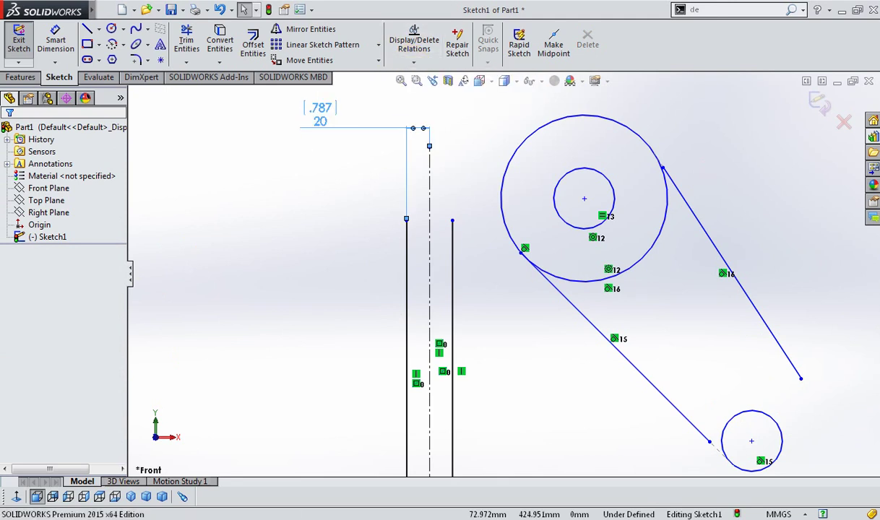
click(762, 417)
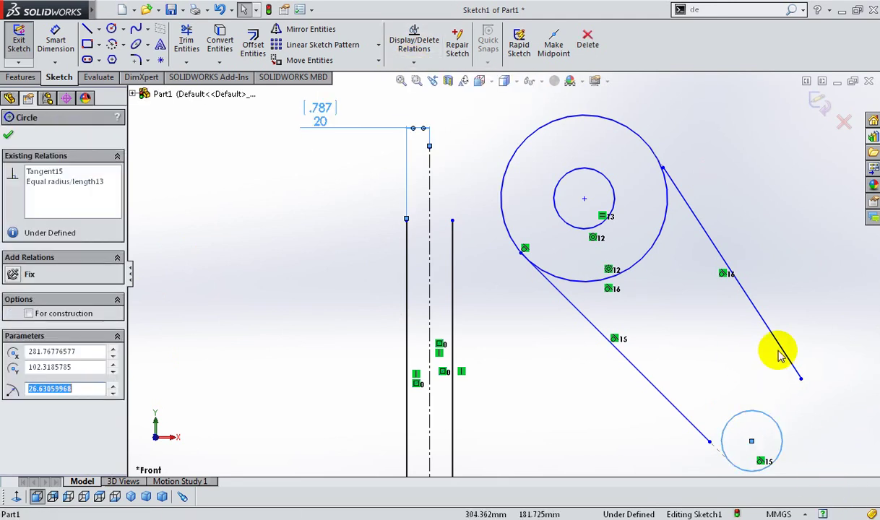
ctrl+click(785, 350)
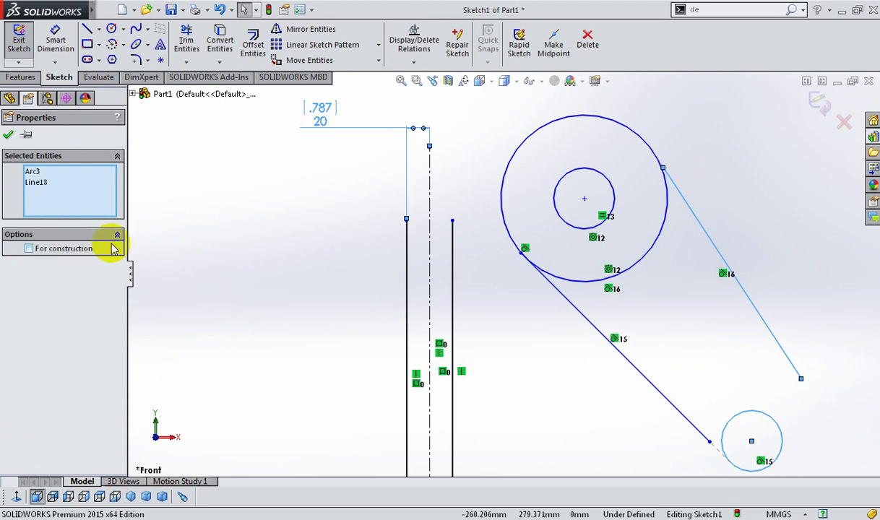
click(675, 316)
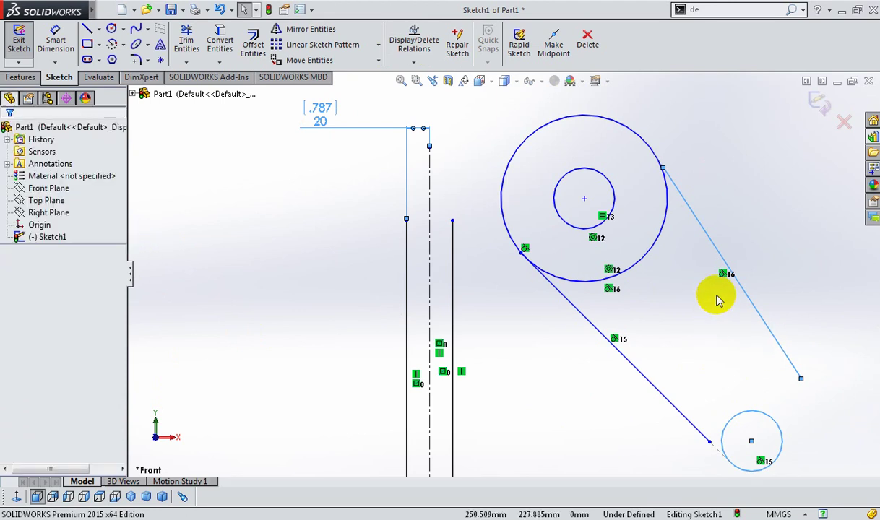
drag(800, 377, 791, 442)
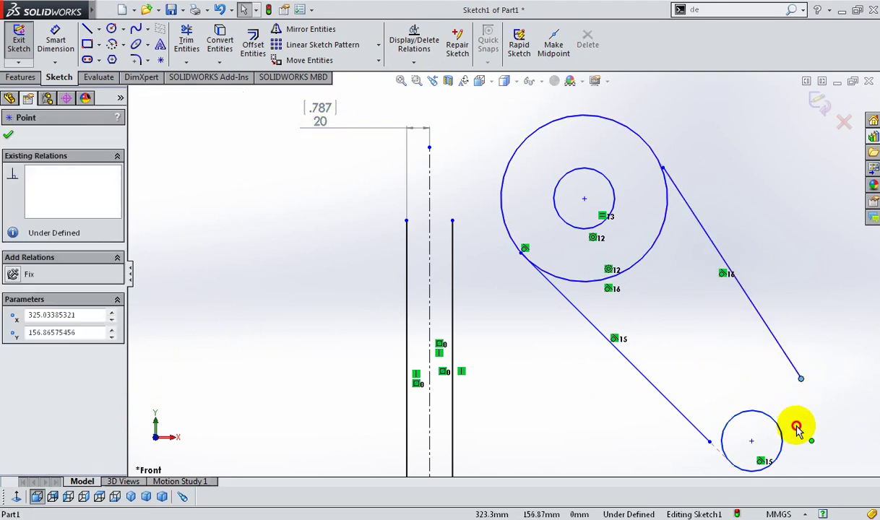
click(815, 367)
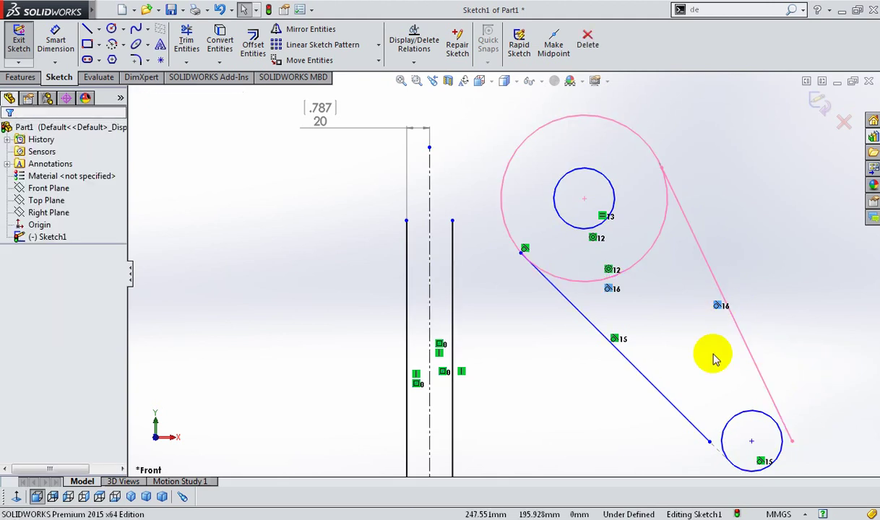
Make the right belt line tangent to the small circle and attach its endpoint to it.
click(771, 422)
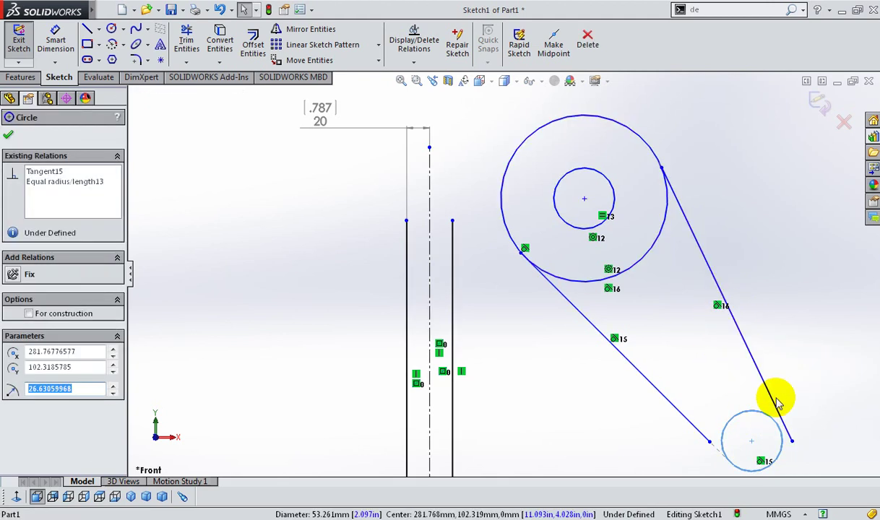
ctrl+click(777, 404)
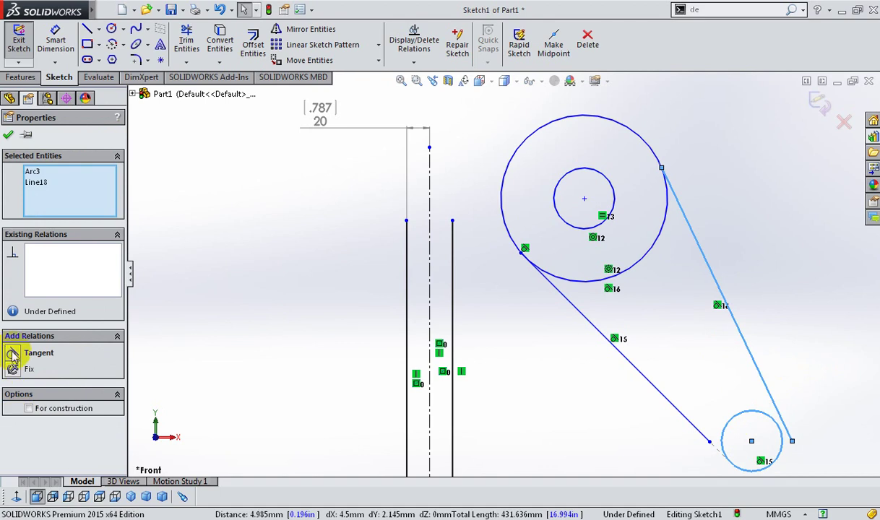
click(12, 352)
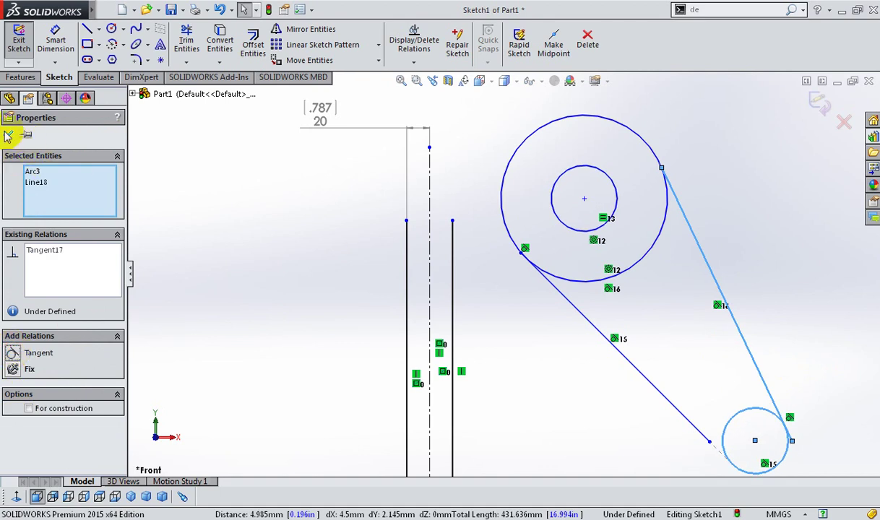
click(497, 430)
click(729, 466)
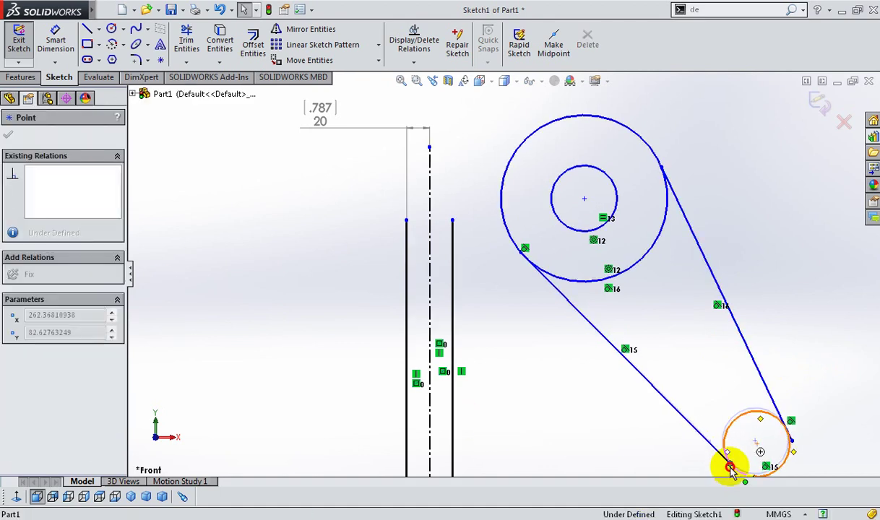
drag(730, 466, 728, 462)
click(691, 393)
scroll(691, 393, down, 3)
Hide the sketch relation symbols.
scroll(627, 350, down, 3)
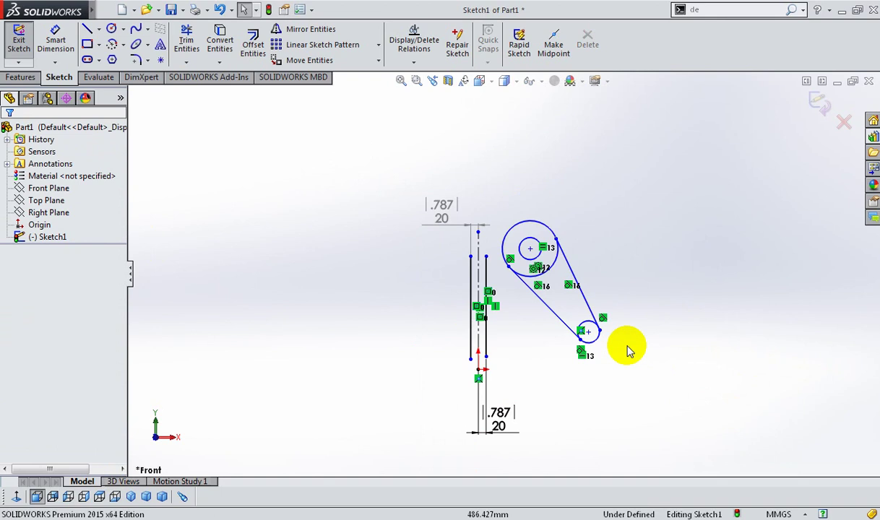
scroll(854, 235, down, 2)
scroll(801, 304, down, 1)
scroll(801, 304, down, 2)
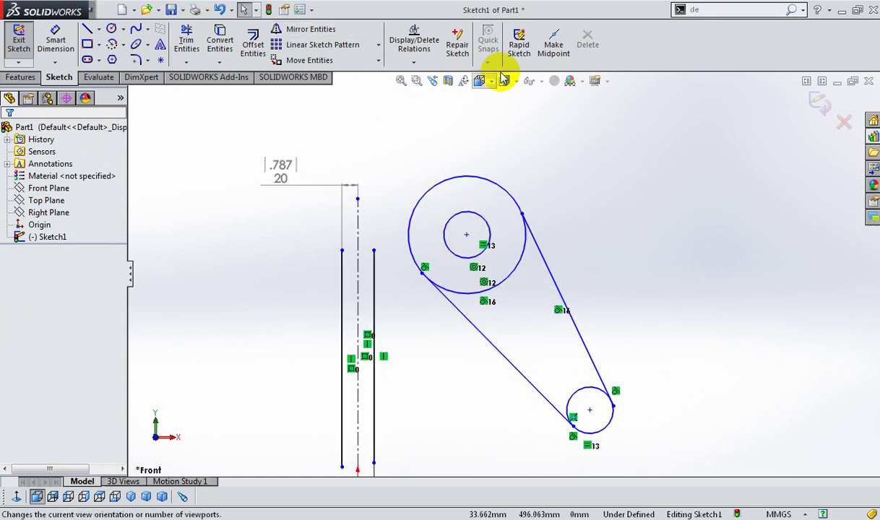
click(530, 81)
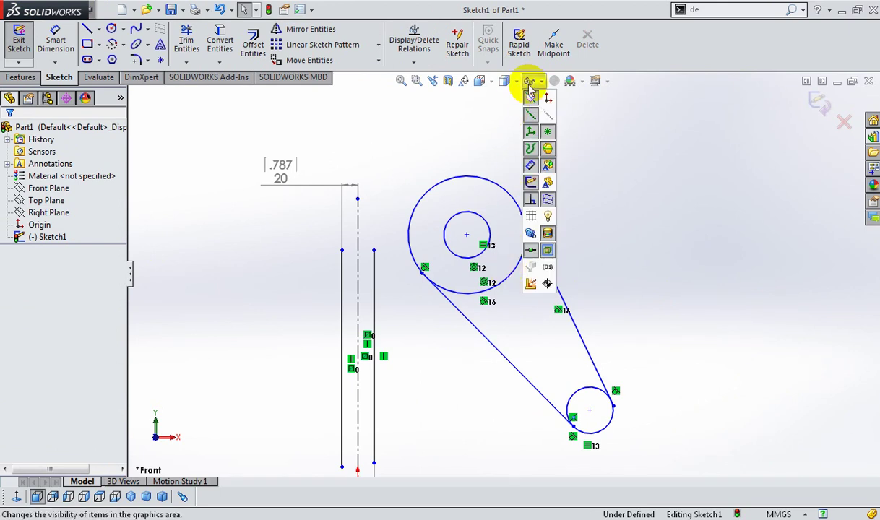
click(530, 201)
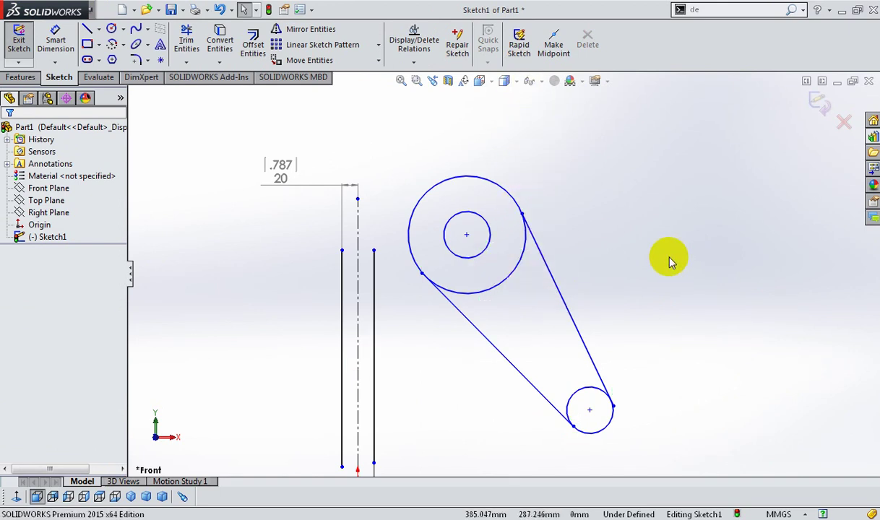
scroll(621, 250, up, 2)
scroll(228, 259, down, 2)
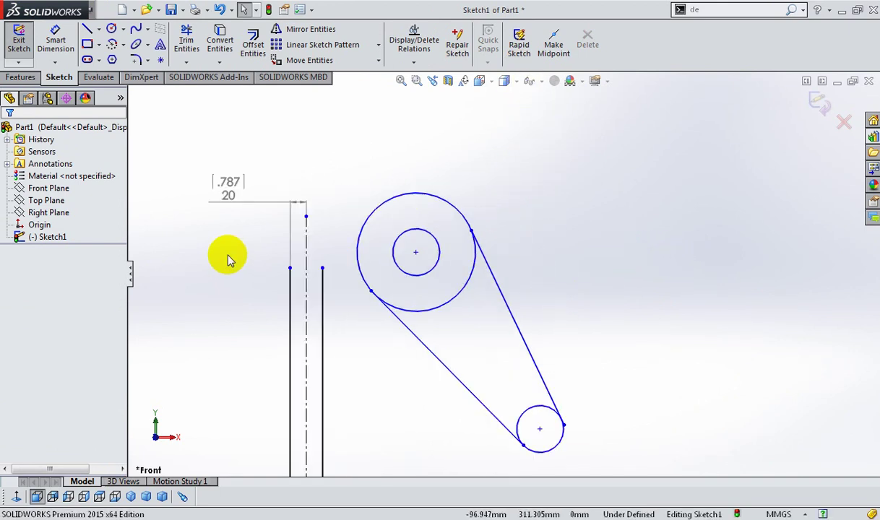
Draw a small circle above-right of the large pulley and relate it to the large circle.
click(111, 29)
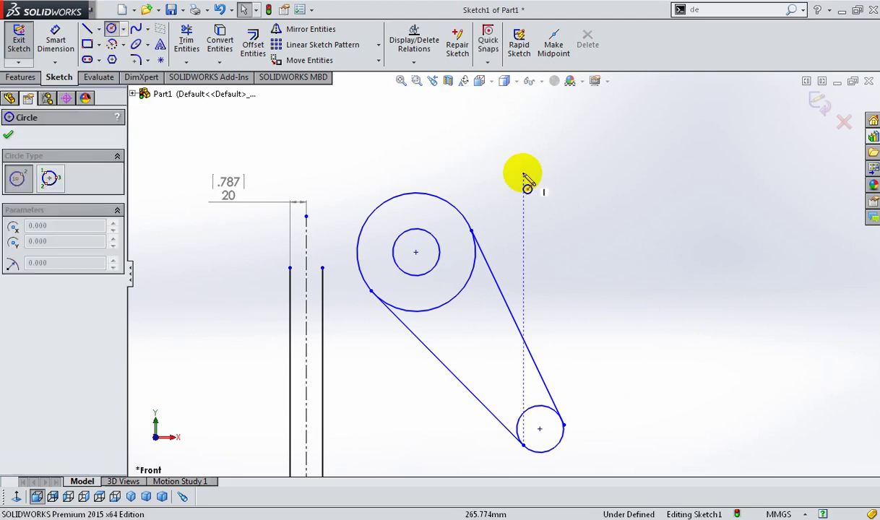
click(523, 173)
click(549, 165)
right_click(606, 136)
click(606, 136)
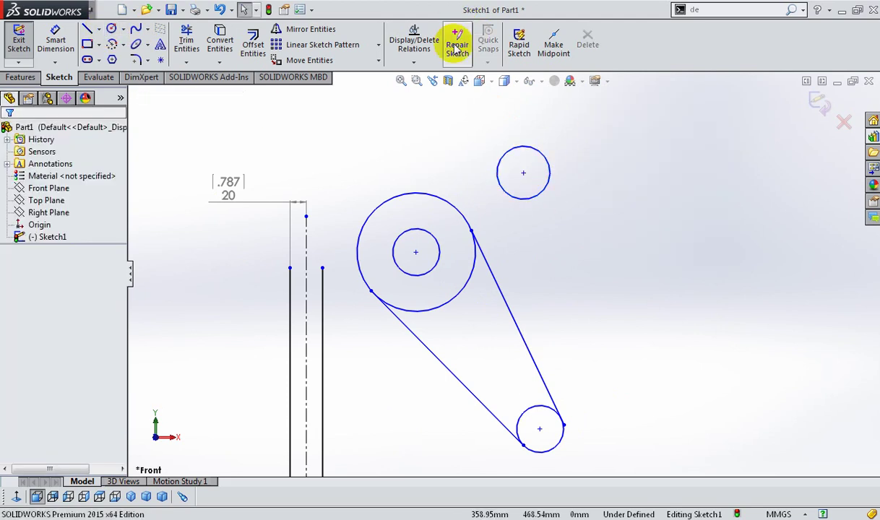
click(418, 63)
click(426, 74)
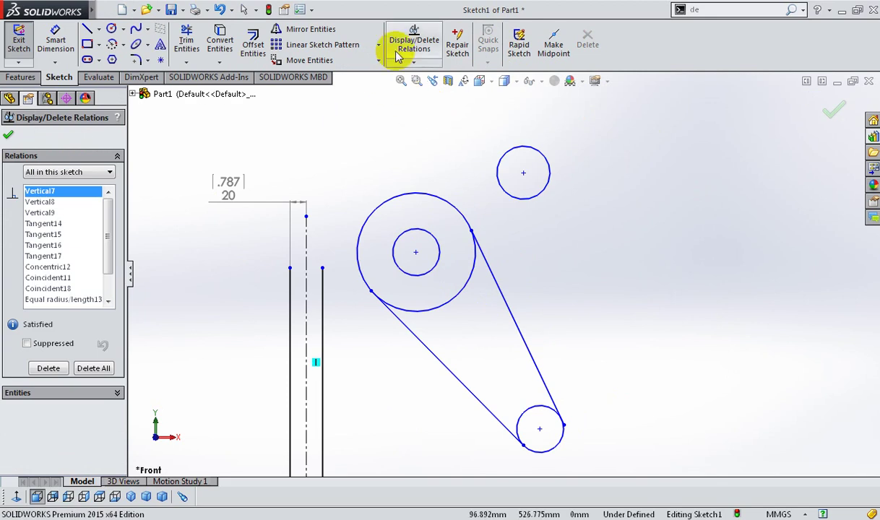
click(416, 63)
click(412, 93)
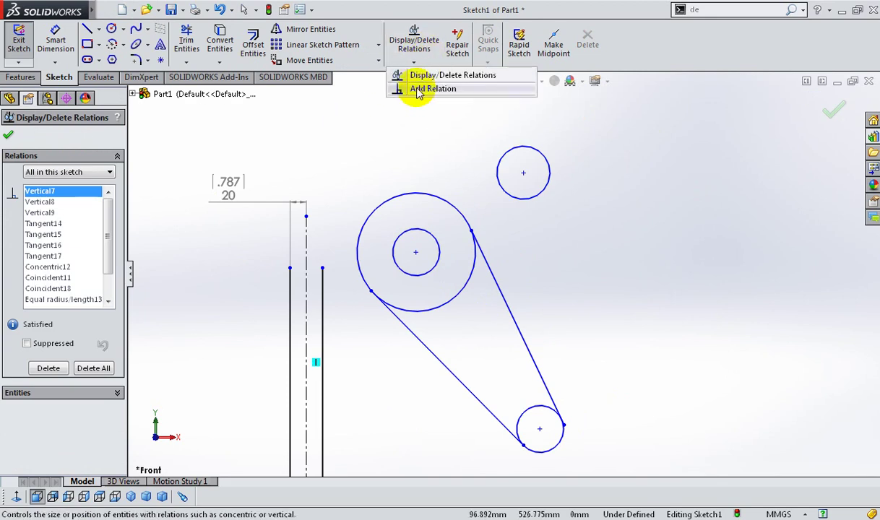
click(434, 198)
click(531, 198)
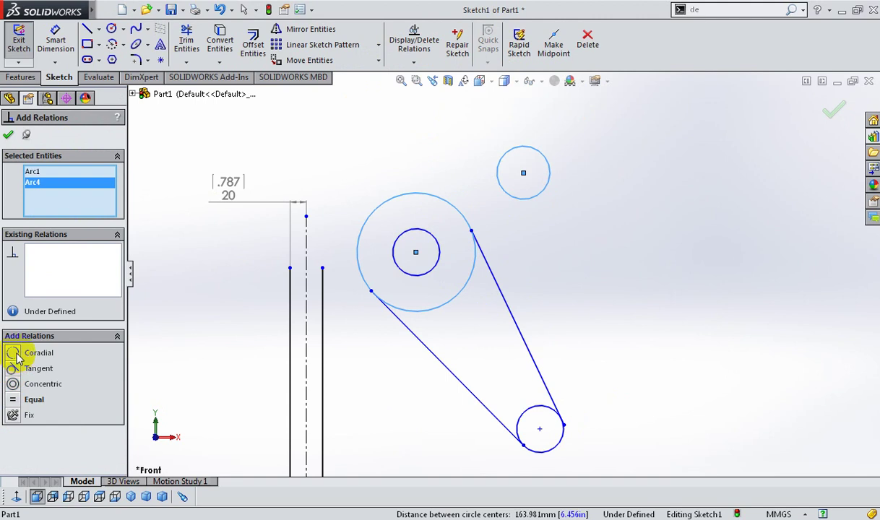
click(8, 135)
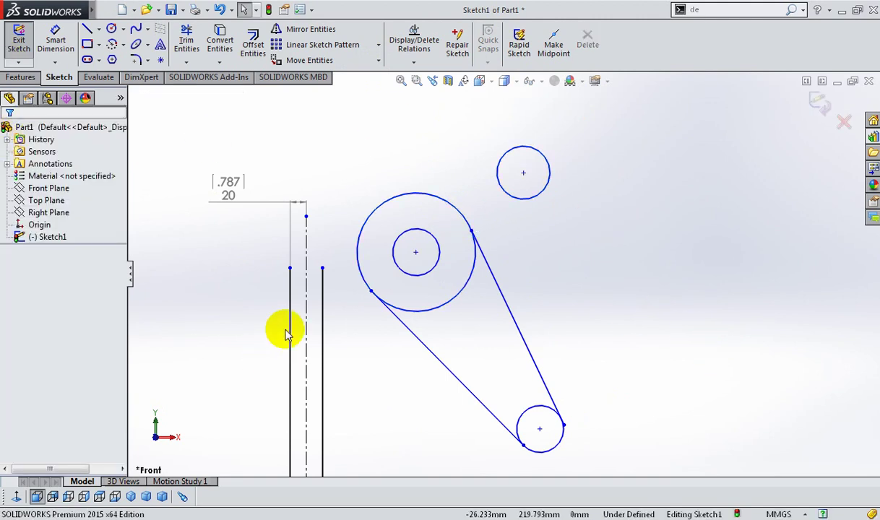
Zoom to fit and exit Sketch1.
scroll(484, 222, up, 3)
scroll(420, 188, down, 1)
scroll(491, 189, down, 3)
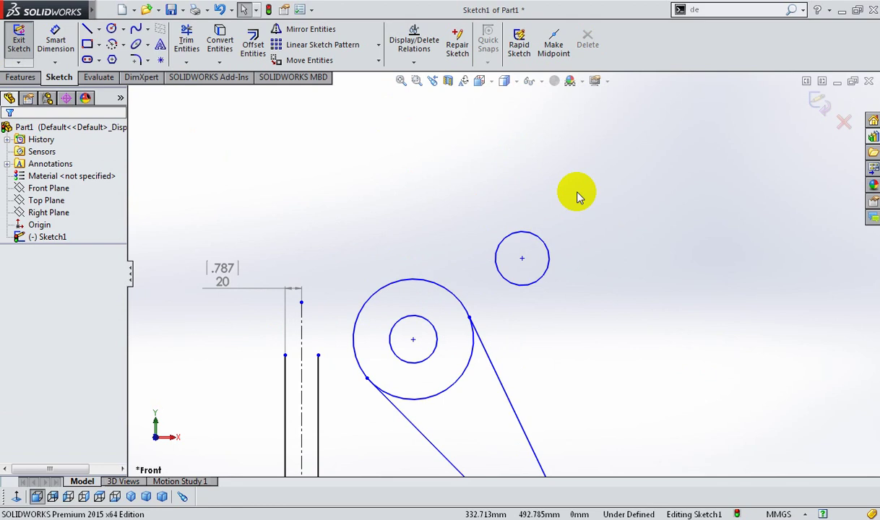
scroll(652, 251, down, 1)
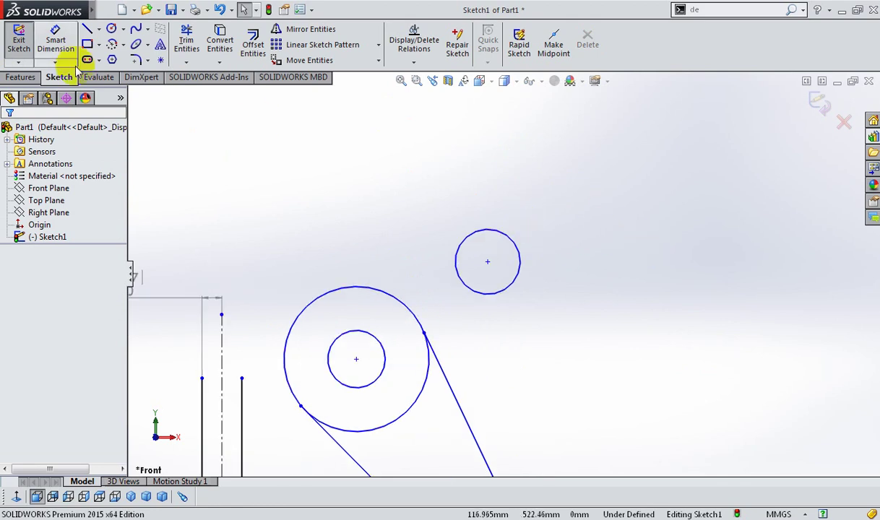
key(z)
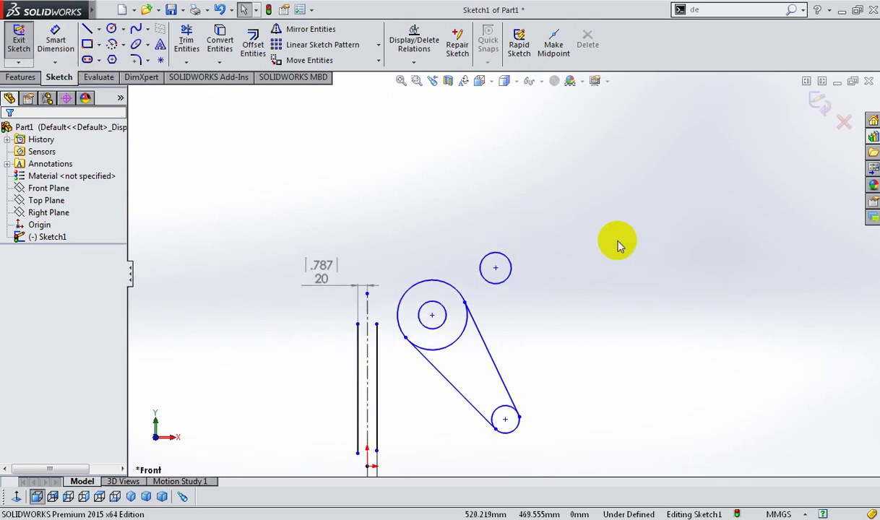
click(819, 107)
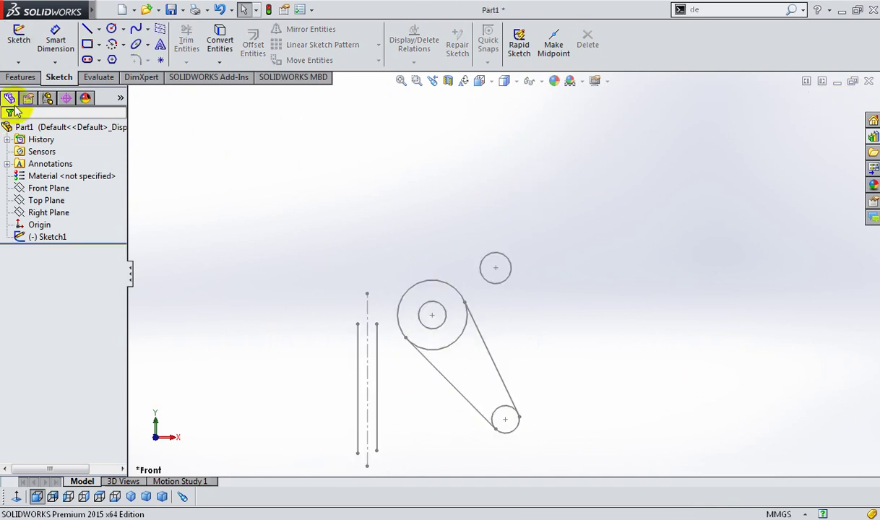
Start a new sketch on the Front Plane and draw a corner rectangle.
click(48, 188)
click(60, 161)
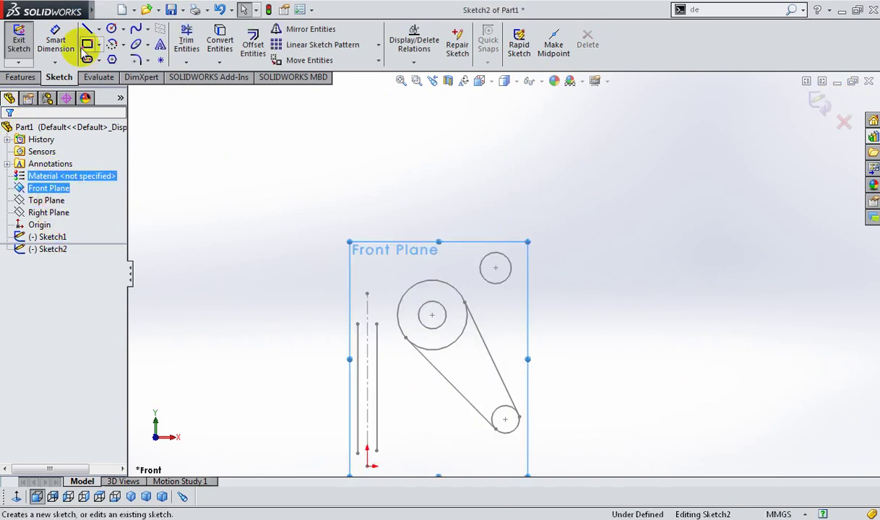
key(r)
drag(565, 183, 746, 297)
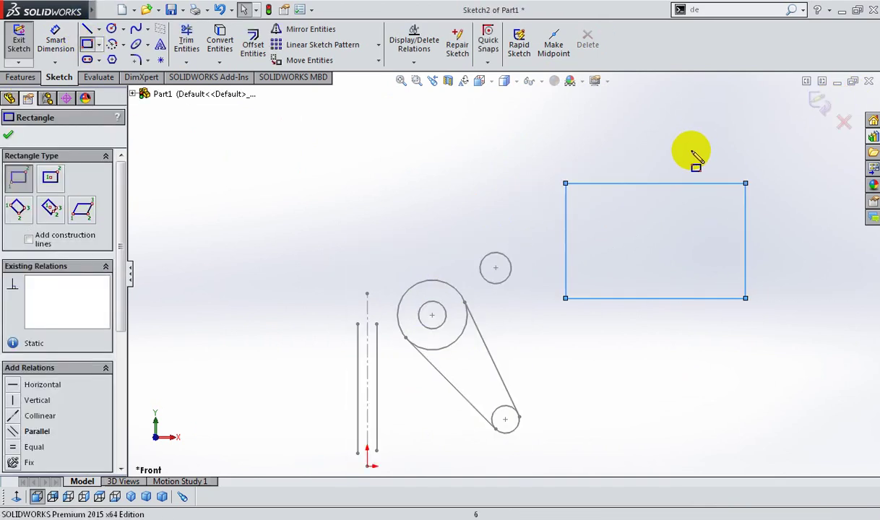
right_click(719, 168)
click(726, 161)
key(f)
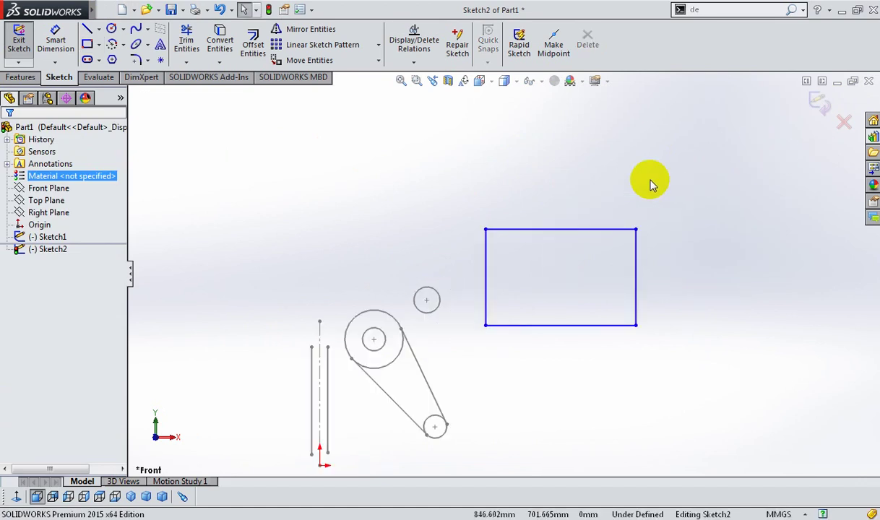
Cut a quarter-circle notch at the rectangle's top-right corner using a circle and Power trim.
click(110, 29)
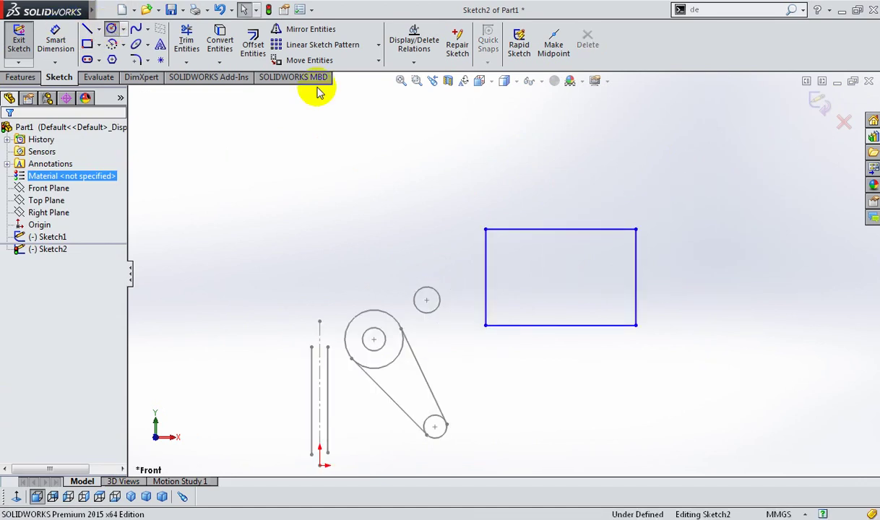
click(636, 229)
click(597, 277)
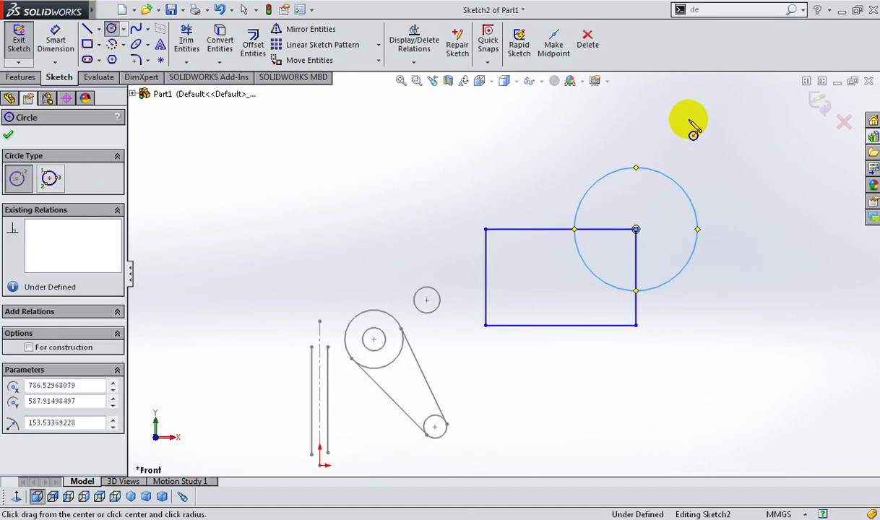
right_click(657, 121)
click(682, 121)
click(186, 41)
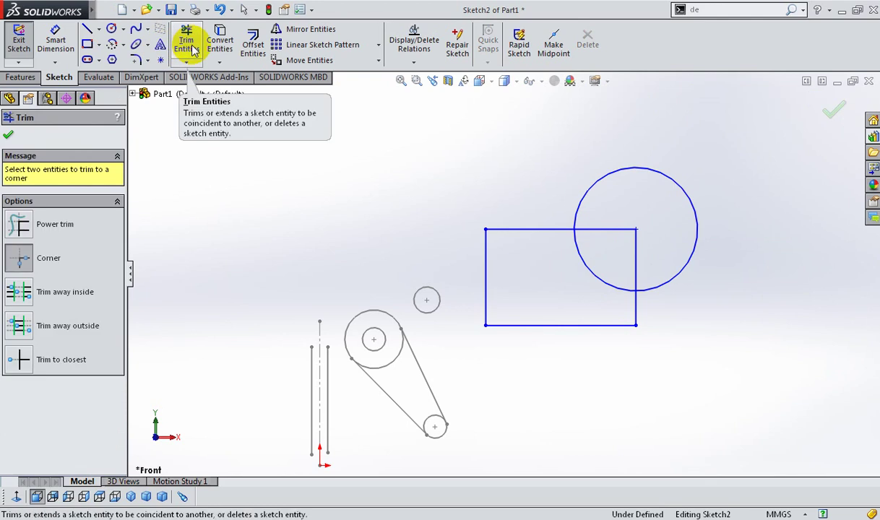
click(20, 226)
drag(691, 245, 625, 251)
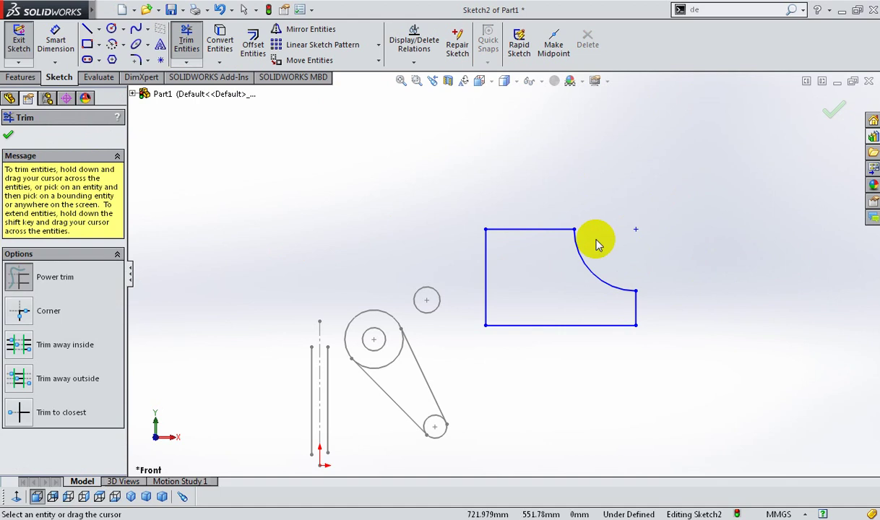
click(9, 135)
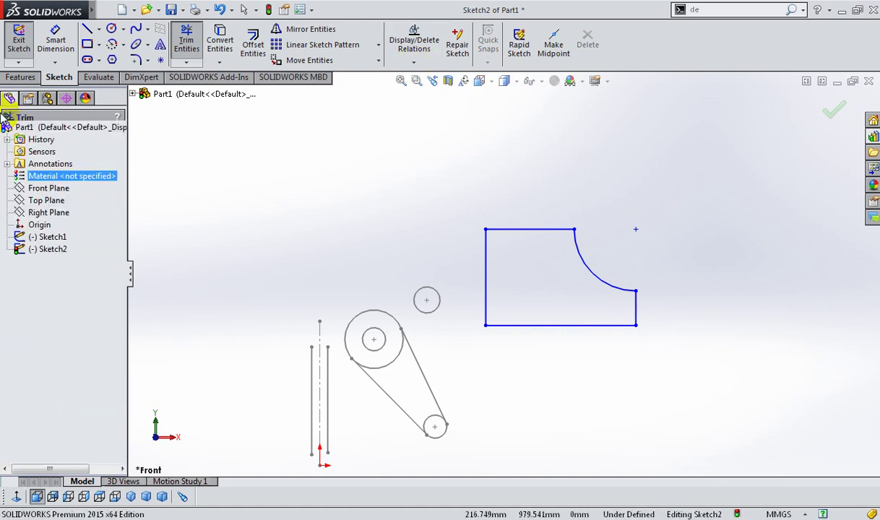
click(19, 77)
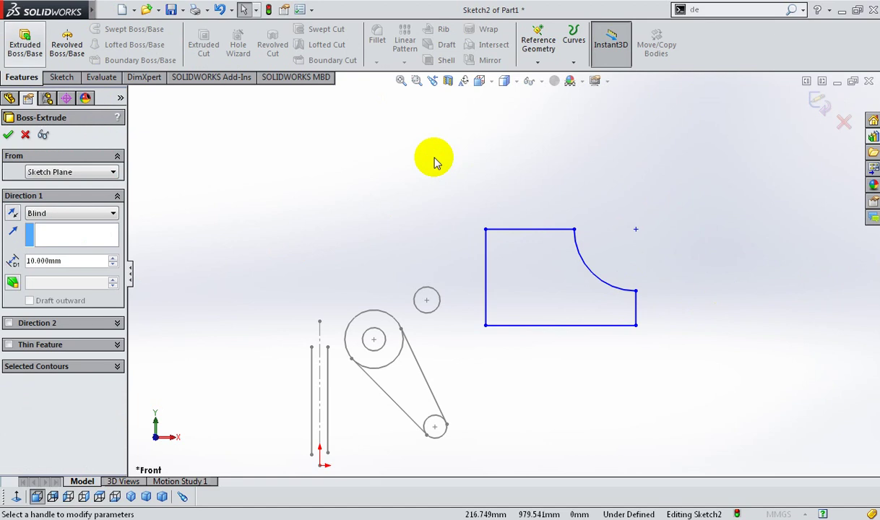
Extrude the notched rectangle 83 mm deep and confirm it as Boss-Extrude1.
drag(578, 245, 591, 227)
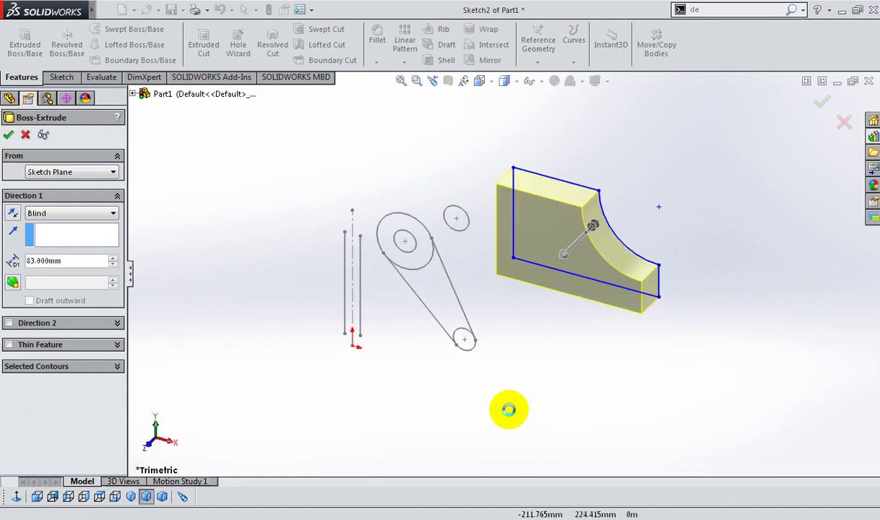
right_click(515, 359)
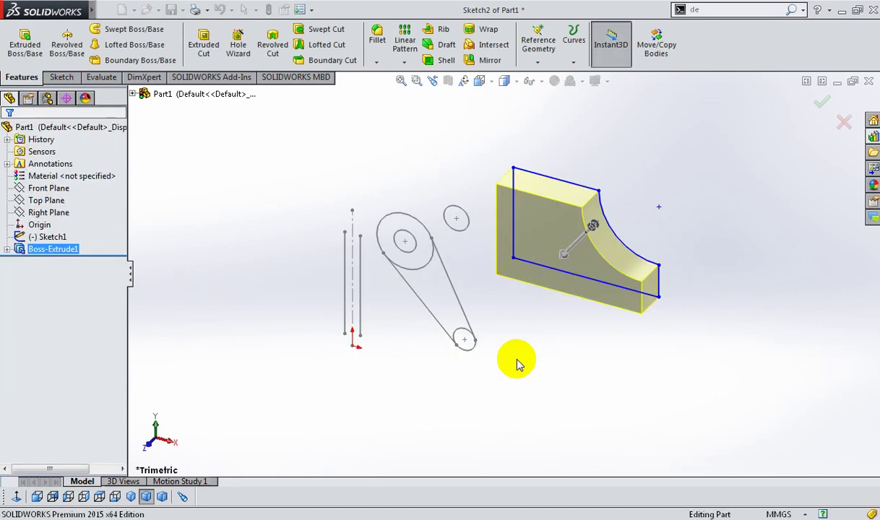
click(519, 444)
View the block's front face Normal To, then orbit it into a 3D view.
click(565, 238)
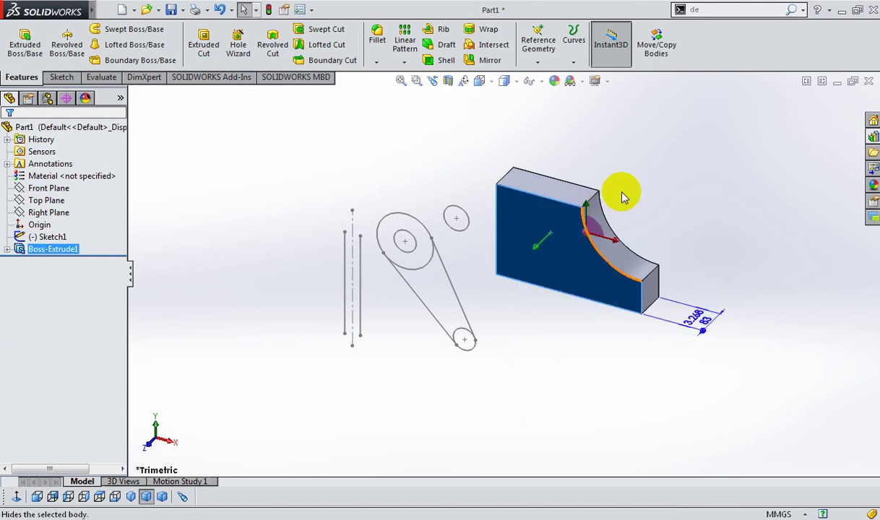
click(643, 192)
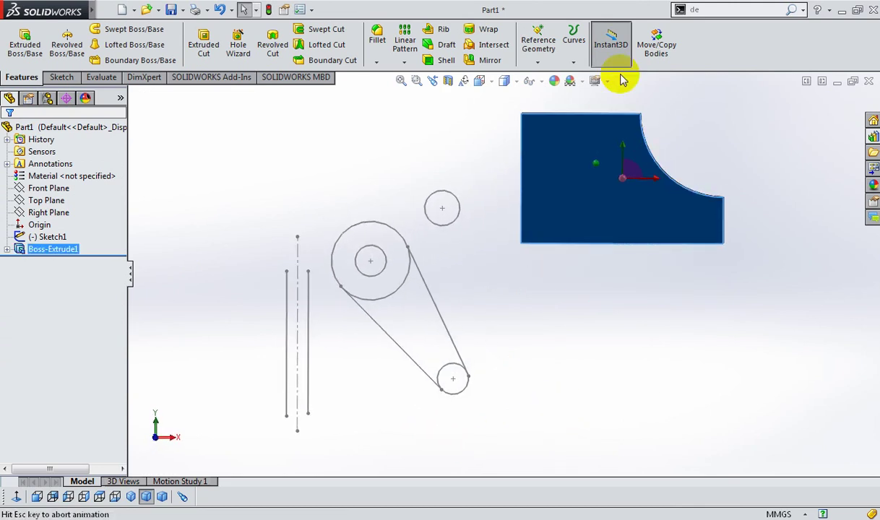
click(638, 250)
scroll(613, 246, up, 2)
scroll(581, 216, down, 3)
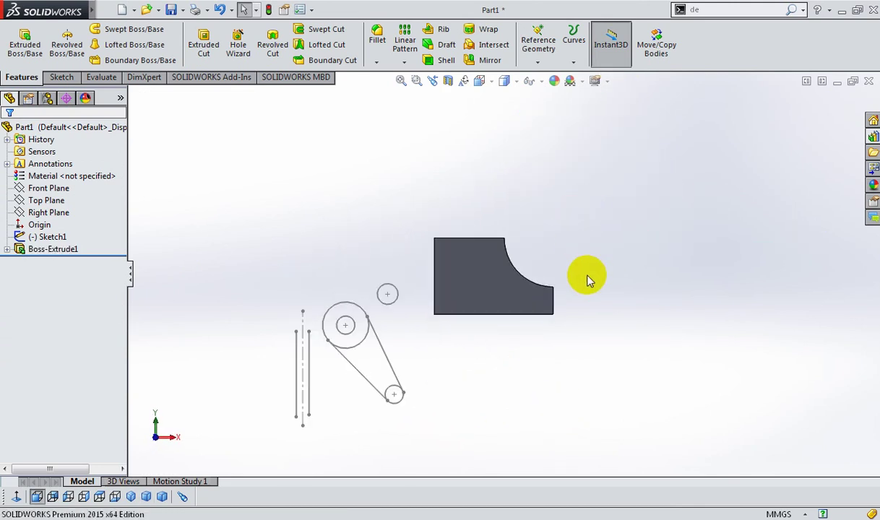
mouse_move(586, 280)
middle_down()
mouse_move(599, 298)
mouse_move(582, 232)
mouse_move(547, 247)
middle_up()
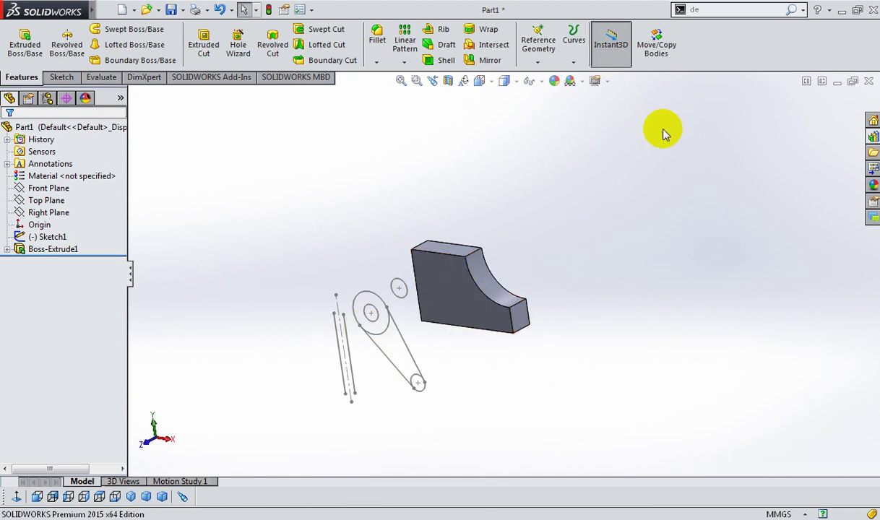
mouse_move(770, 283)
middle_down()
mouse_move(687, 200)
mouse_move(525, 302)
middle_up()
Start a new sketch, Sketch3, on the block's front face.
click(496, 297)
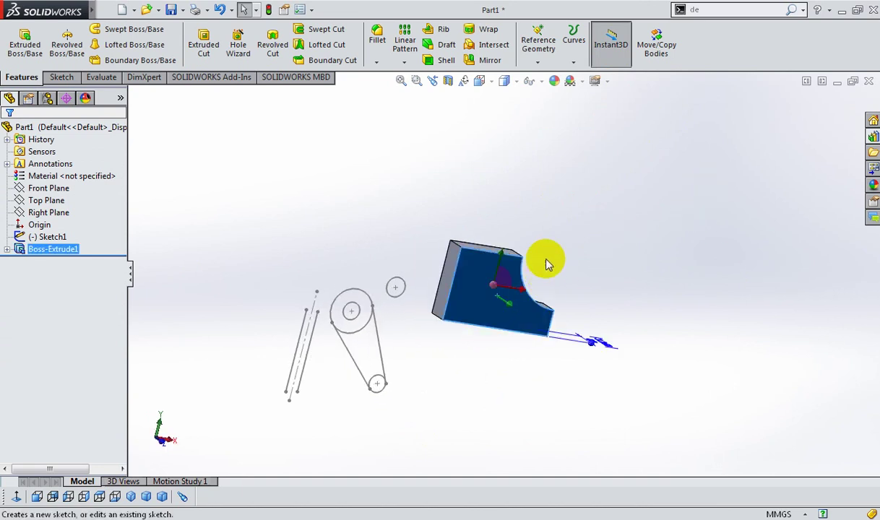
click(543, 257)
scroll(583, 188, down, 3)
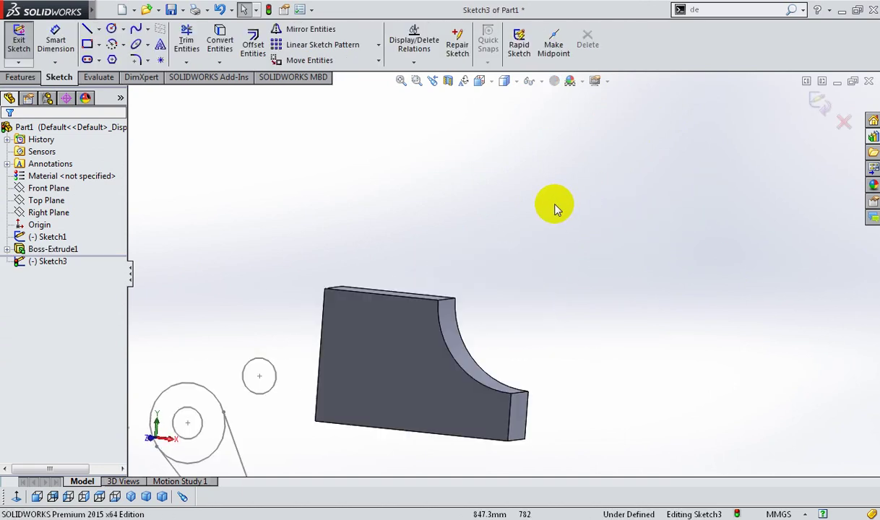
Draw a circle above the block, exit the Circle tool, and orbit the view.
click(109, 32)
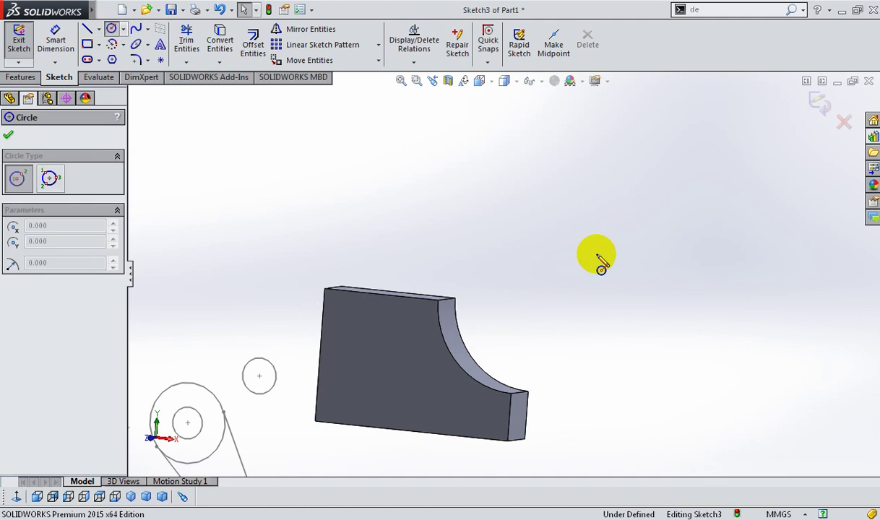
click(585, 255)
click(637, 260)
right_click(695, 139)
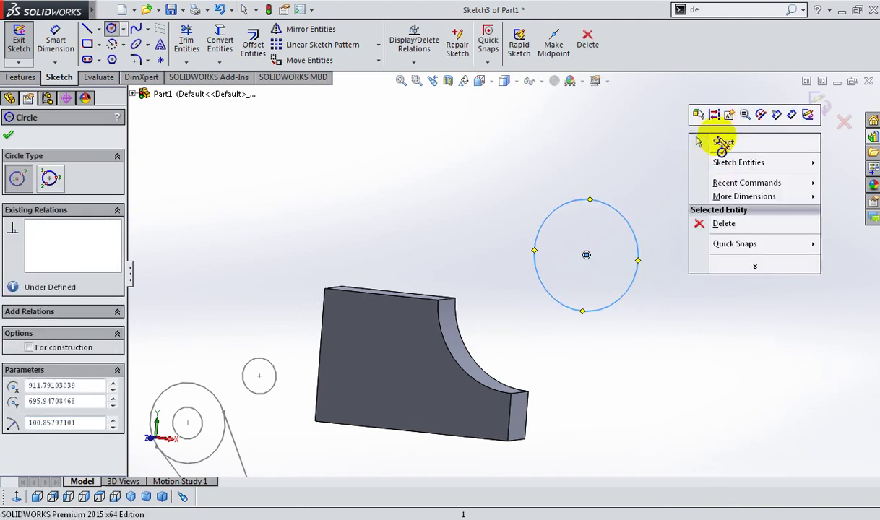
click(706, 137)
right_click(704, 164)
click(702, 157)
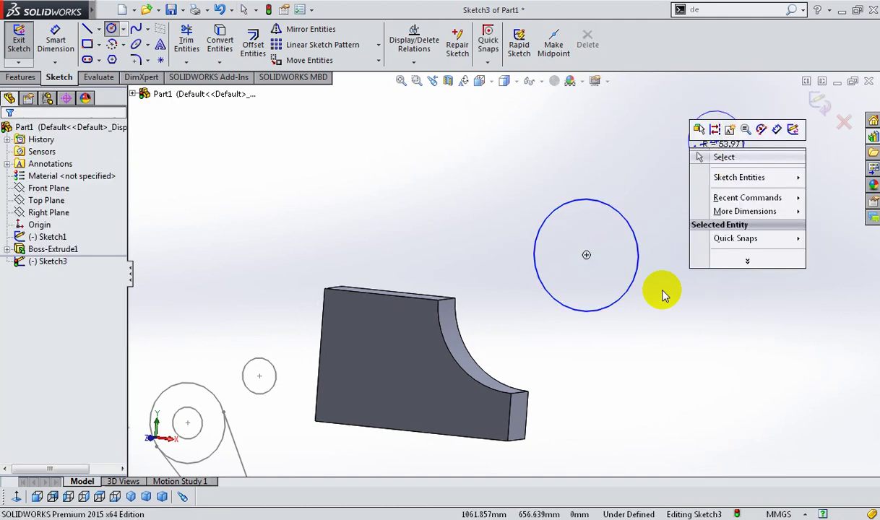
mouse_move(662, 295)
middle_down()
mouse_move(683, 298)
mouse_move(353, 328)
mouse_move(374, 312)
mouse_move(383, 327)
middle_up()
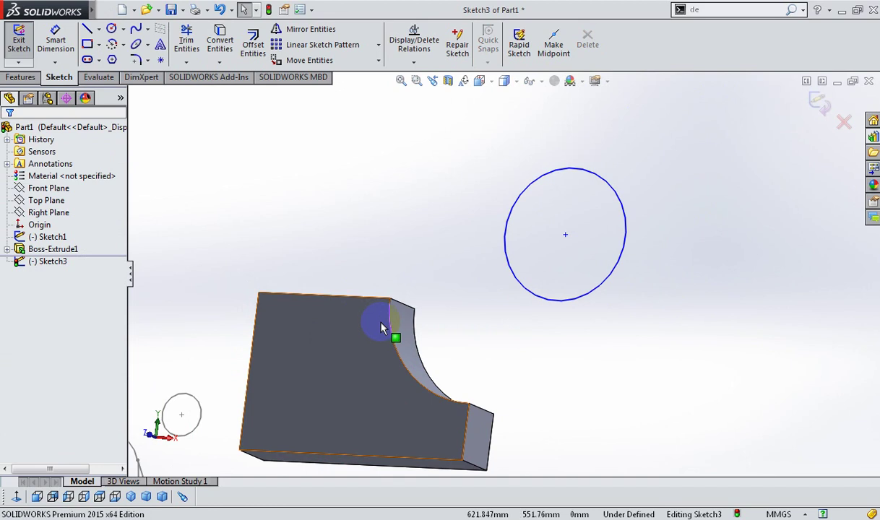
click(414, 62)
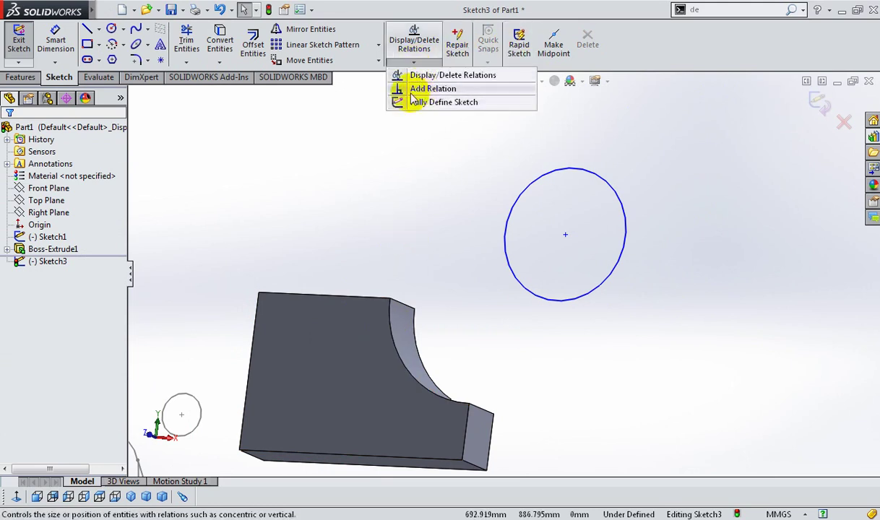
Make the circle Coradial with the block's curved notch edge.
click(411, 93)
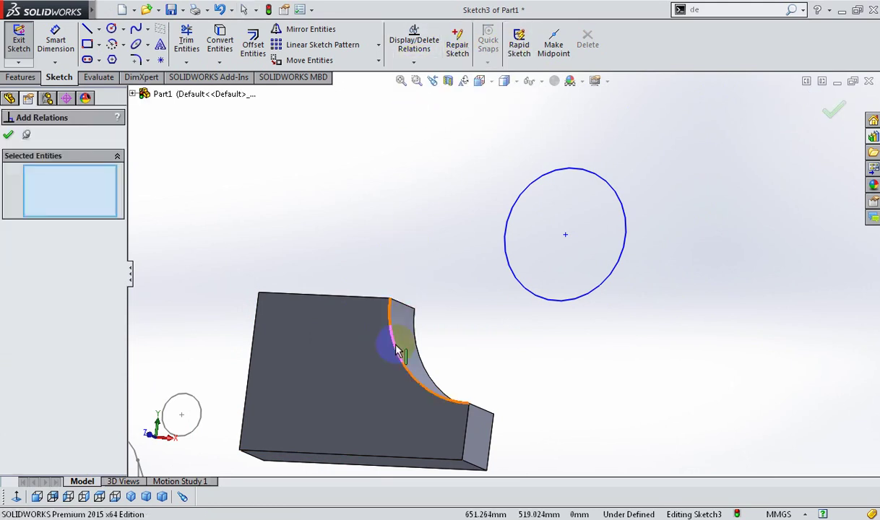
click(508, 266)
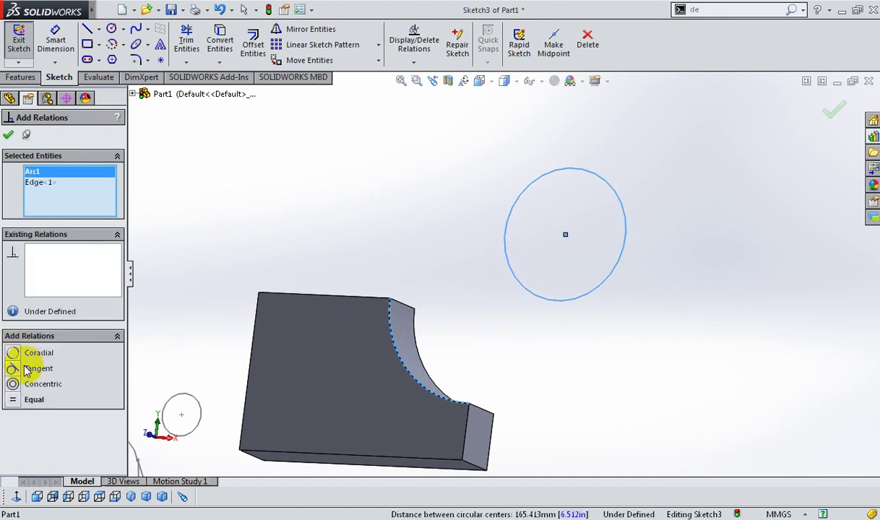
click(9, 136)
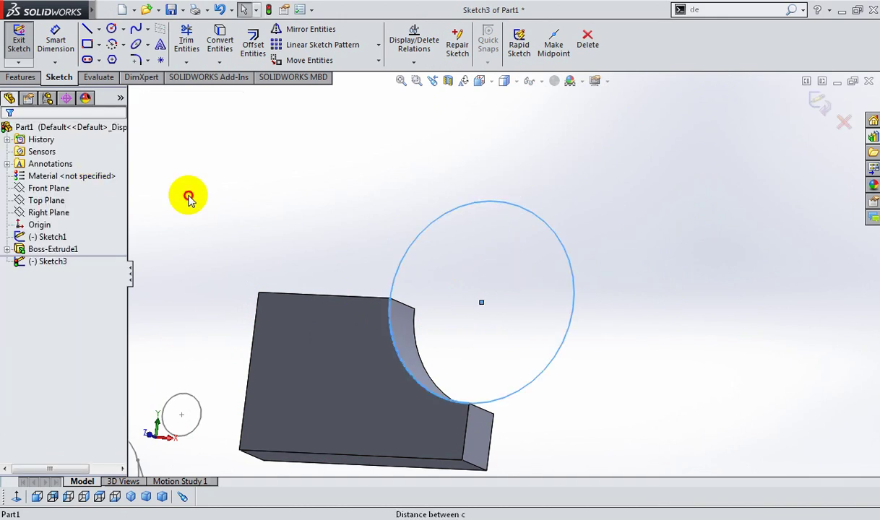
middle_drag(486, 206, 358, 242)
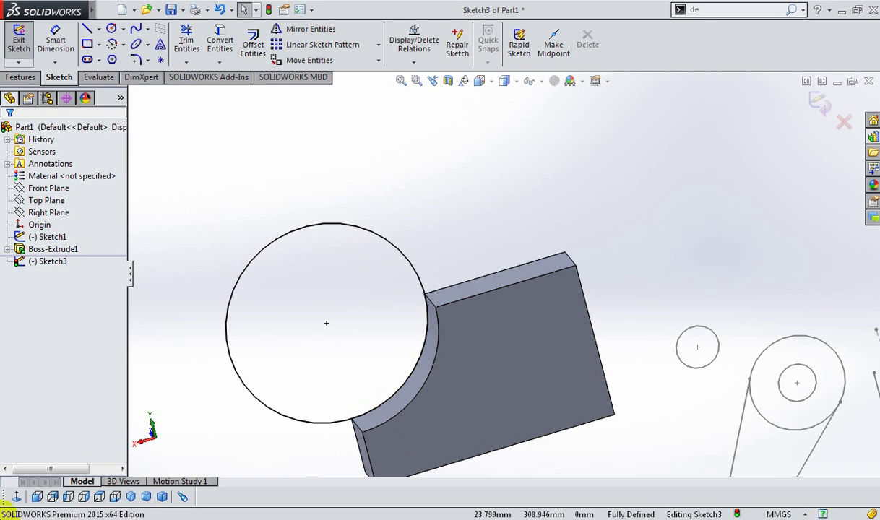
Exit Sketch3, keeping the changes, and select the block's front face.
click(182, 10)
click(342, 330)
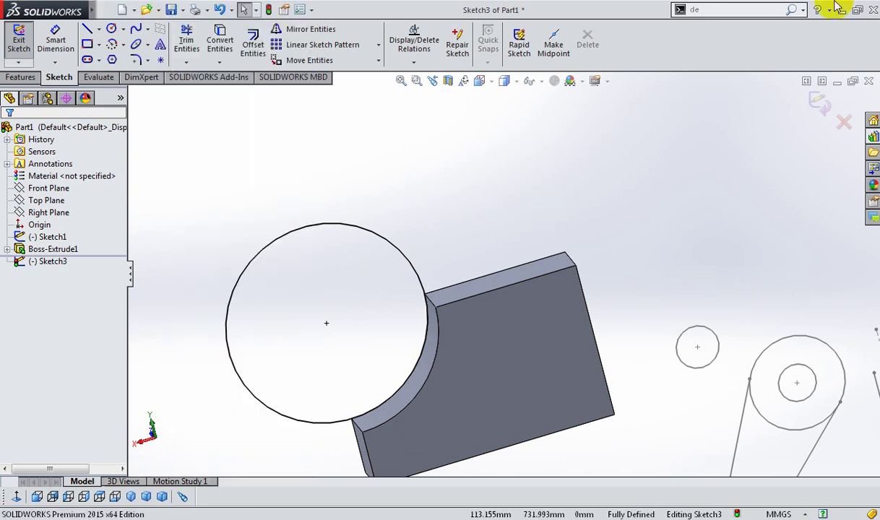
click(818, 101)
click(543, 339)
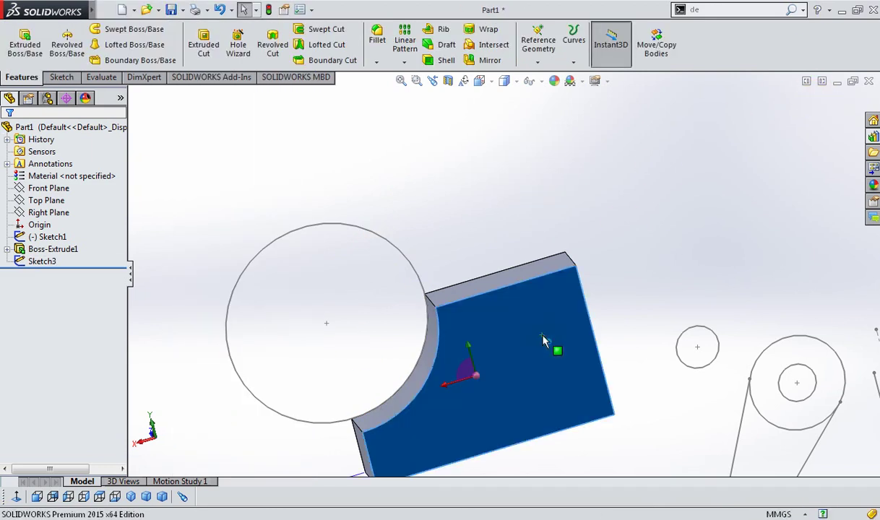
click(595, 280)
middle_drag(486, 173, 474, 240)
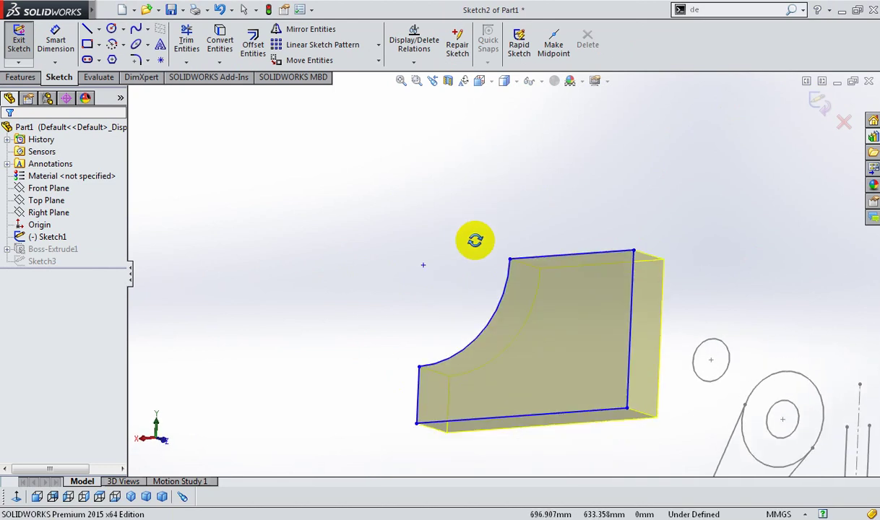
scroll(469, 246, down, 3)
scroll(506, 274, up, 4)
scroll(538, 320, up, 1)
scroll(503, 397, down, 1)
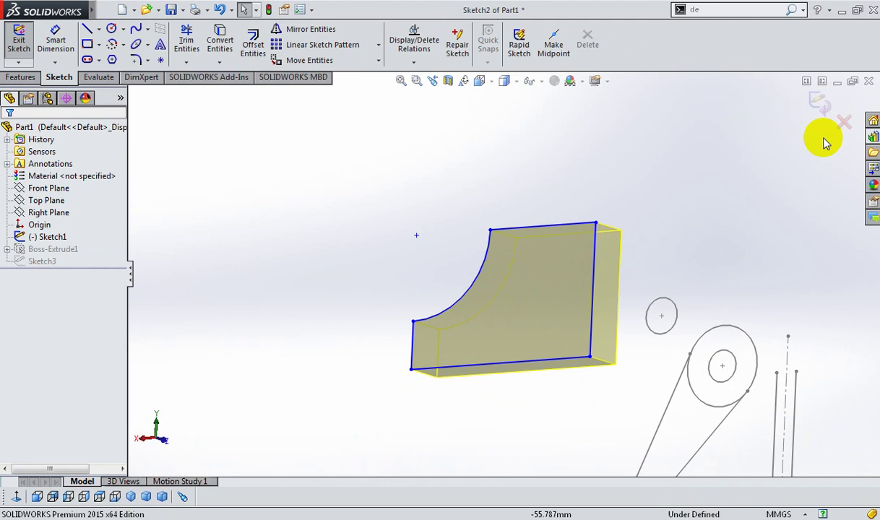
click(815, 103)
middle_drag(462, 253, 366, 318)
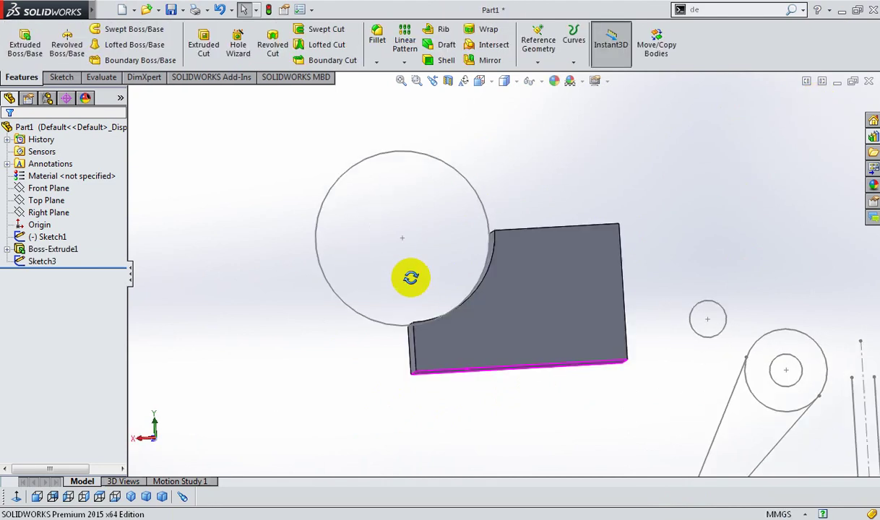
click(366, 317)
click(399, 249)
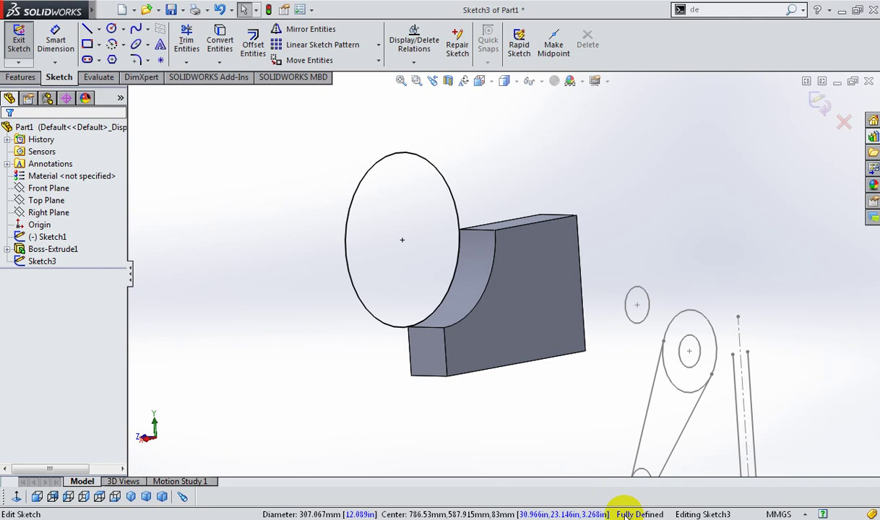
key(ctrl+8)
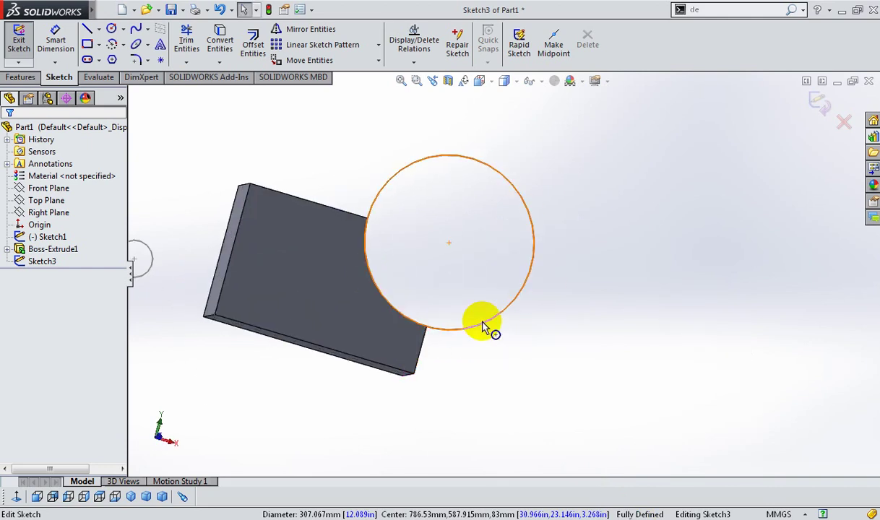
click(445, 164)
click(616, 228)
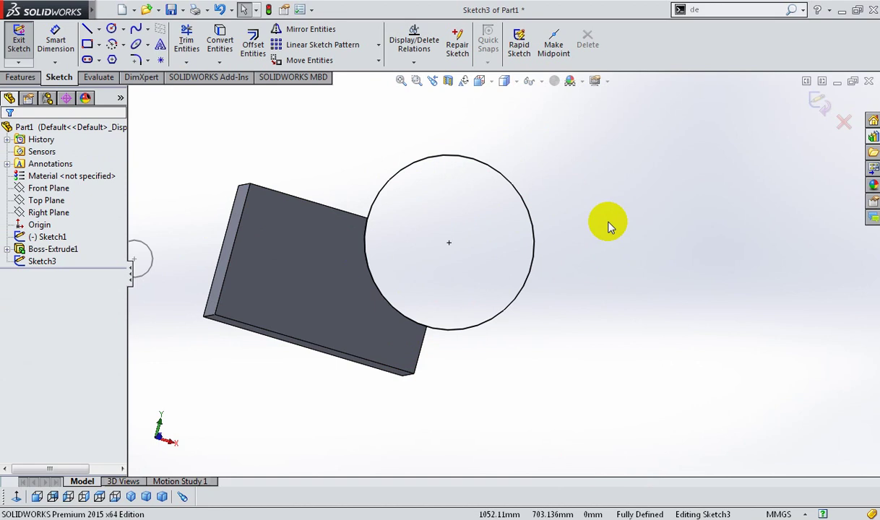
click(812, 87)
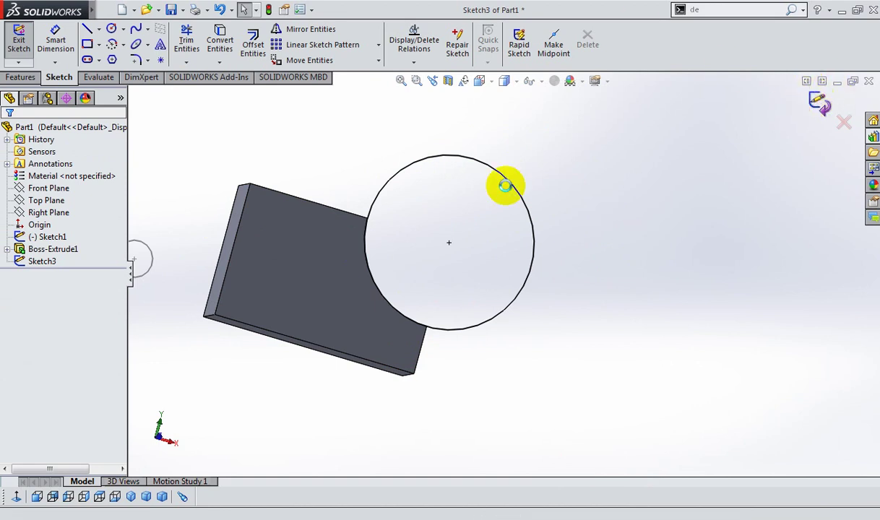
click(257, 259)
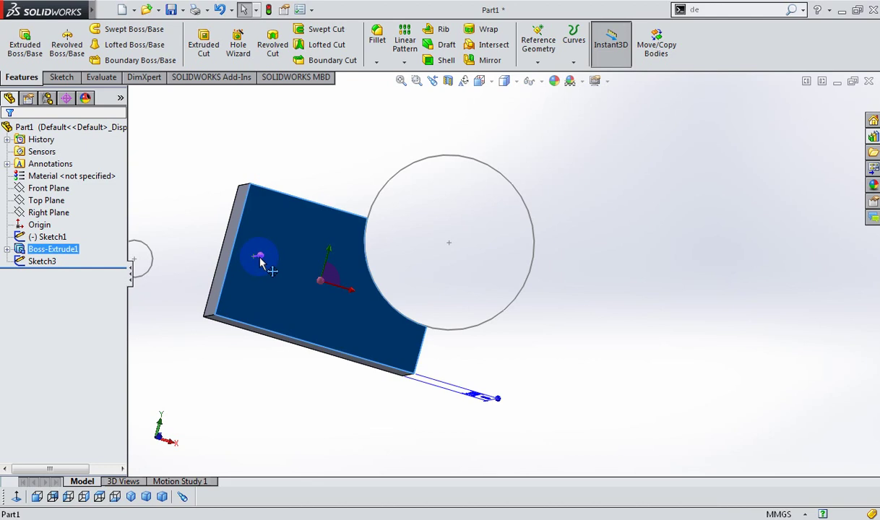
Edit Sketch2 and drag the curved edge into a deeper arc of radius about 111.079 mm.
click(286, 197)
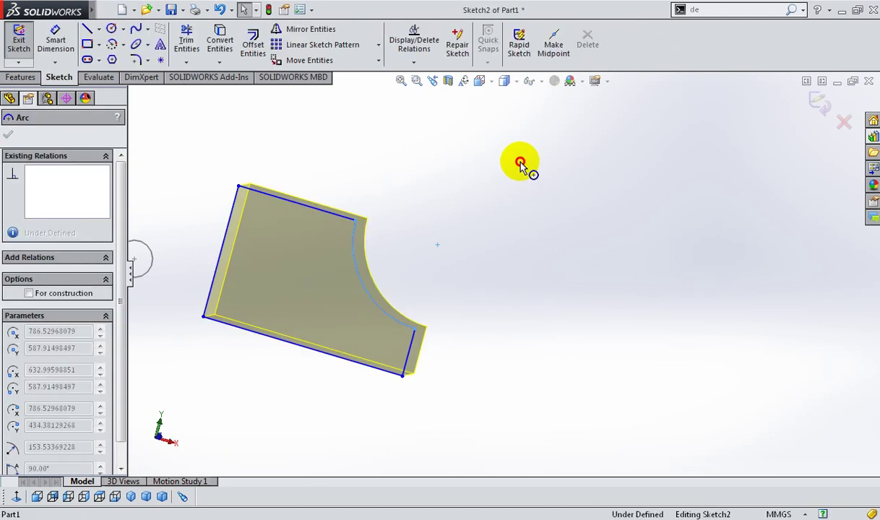
drag(368, 286, 313, 280)
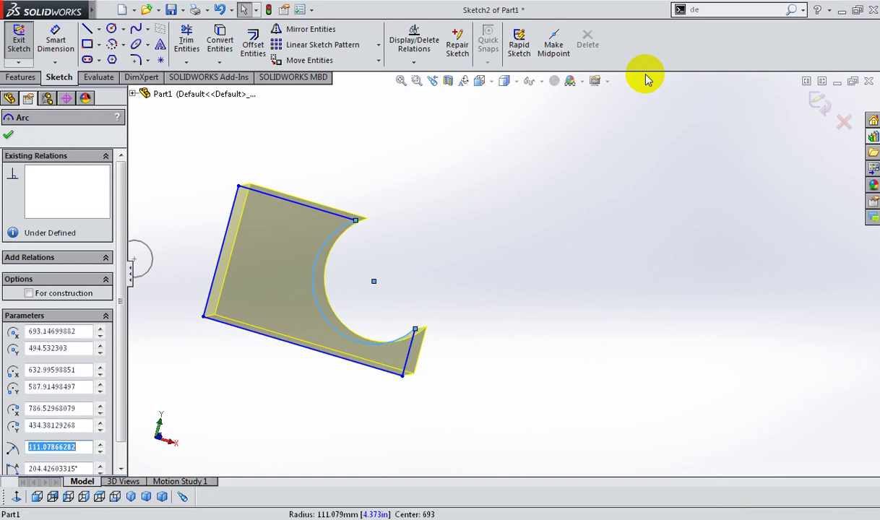
click(819, 101)
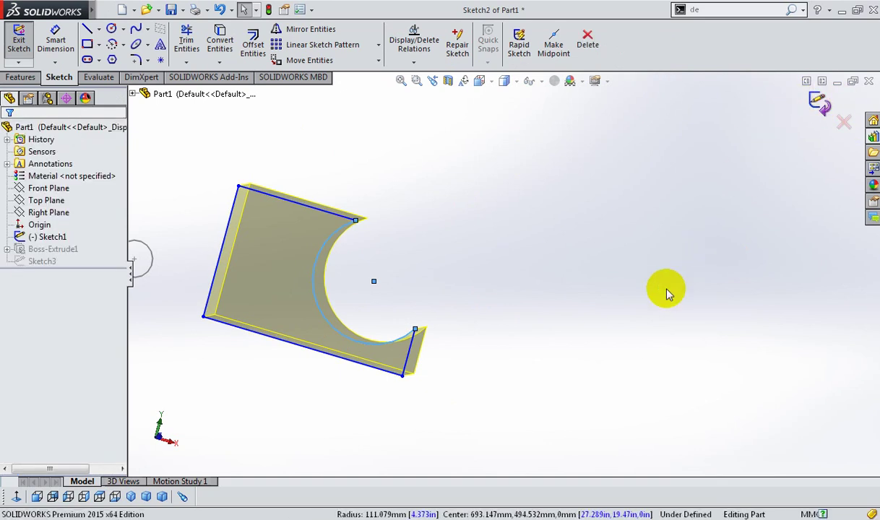
Orbit to inspect the cutout, undoing and redoing the sketch exit.
mouse_move(666, 292)
middle_down()
mouse_move(478, 294)
mouse_move(423, 305)
middle_up()
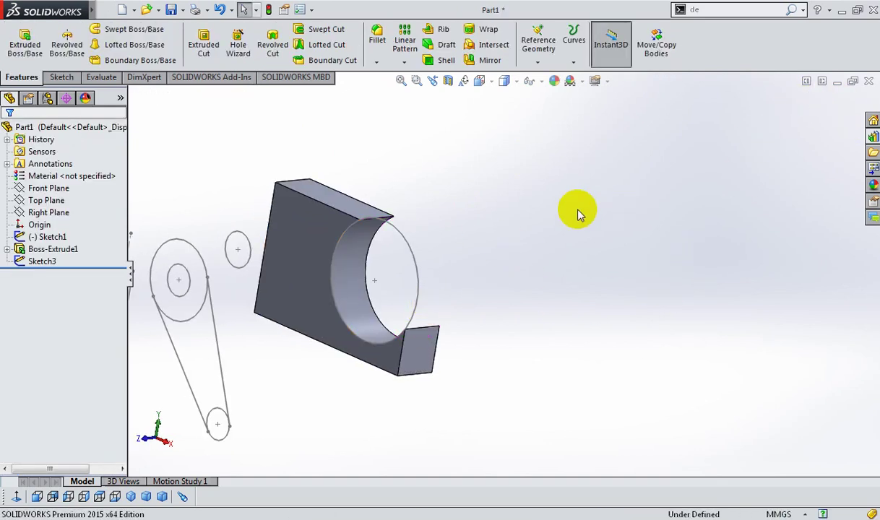
mouse_move(573, 208)
middle_down()
mouse_move(432, 290)
mouse_move(375, 270)
middle_up()
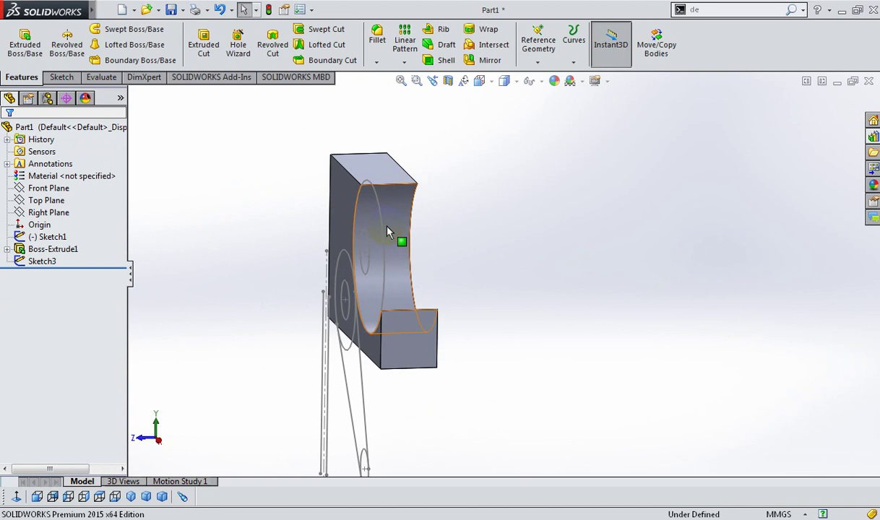
middle_drag(388, 231, 487, 238)
click(223, 11)
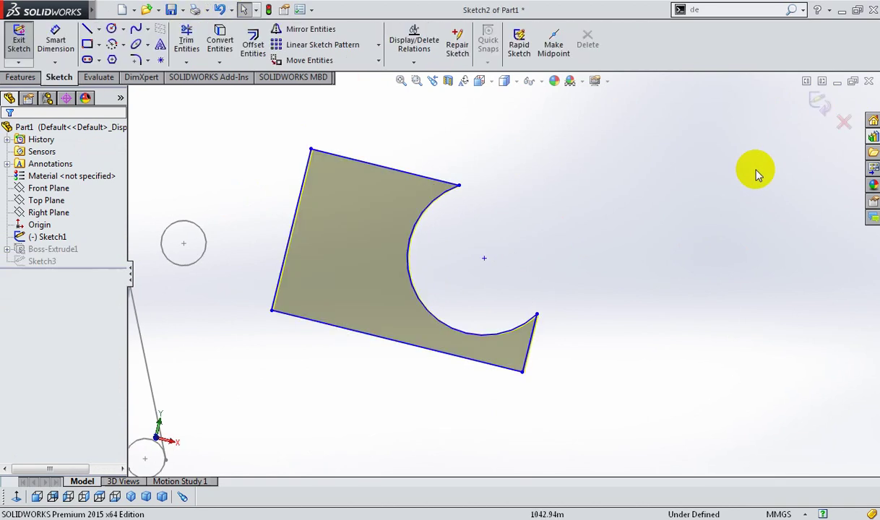
click(816, 104)
click(230, 9)
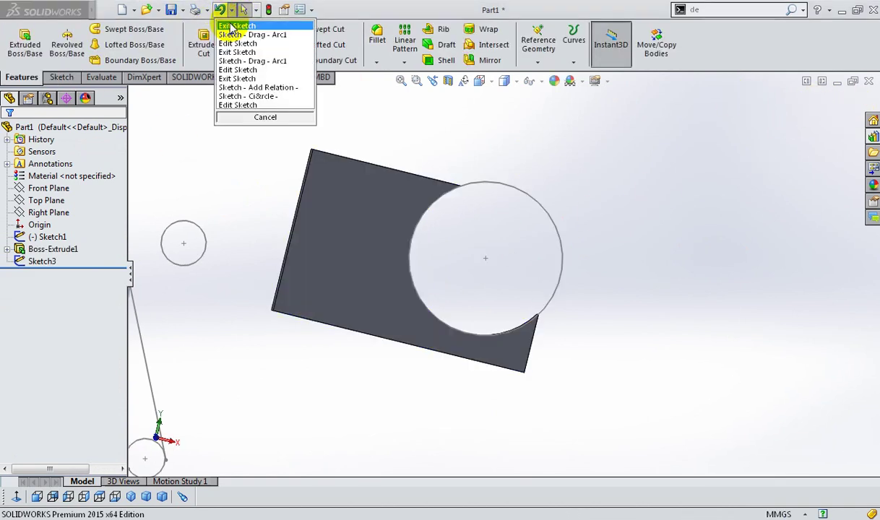
middle_drag(520, 202, 465, 211)
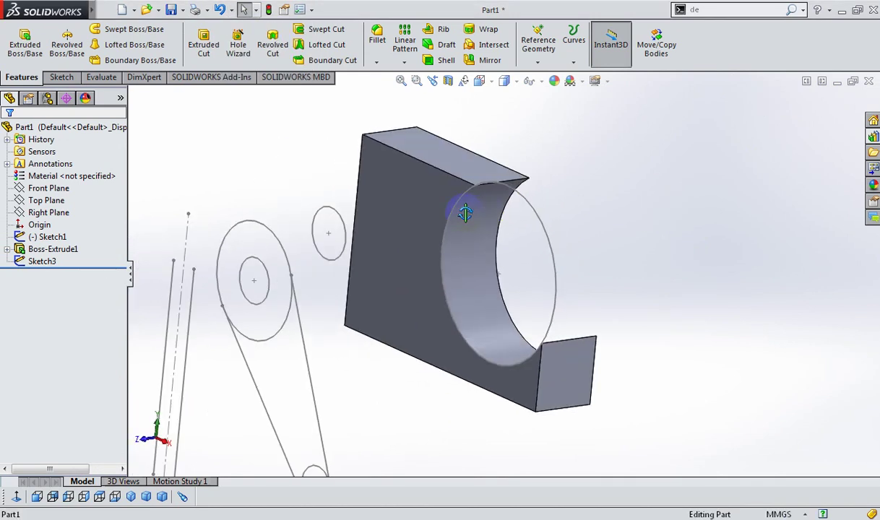
Extrude the Sketch3 circle Mid Plane 83 mm into Boss-Extrude2, merged with the block.
click(521, 199)
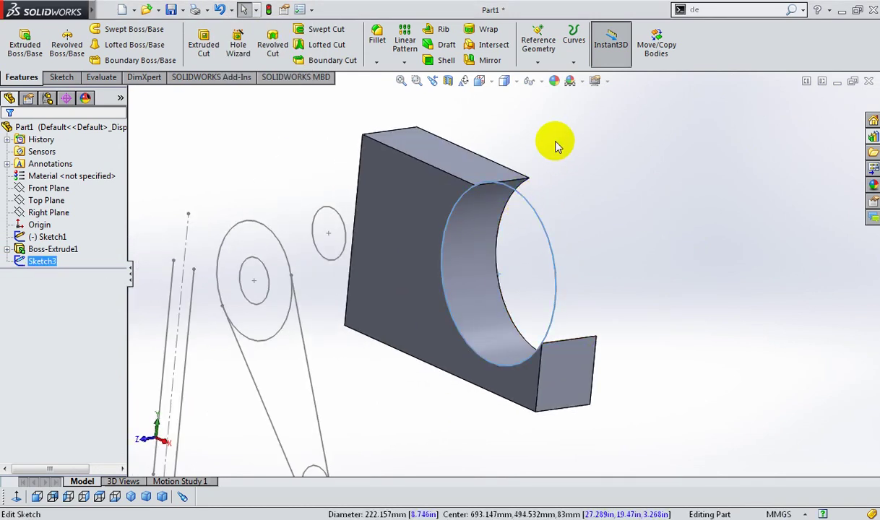
click(528, 134)
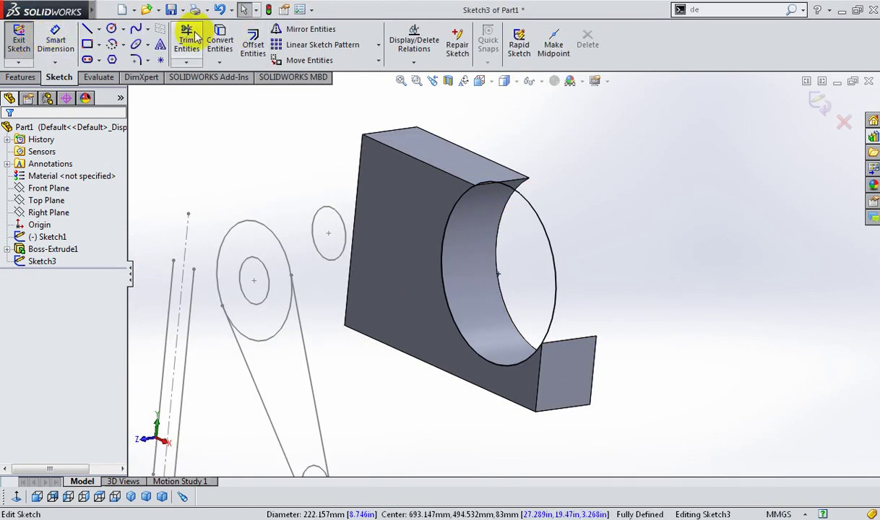
click(16, 76)
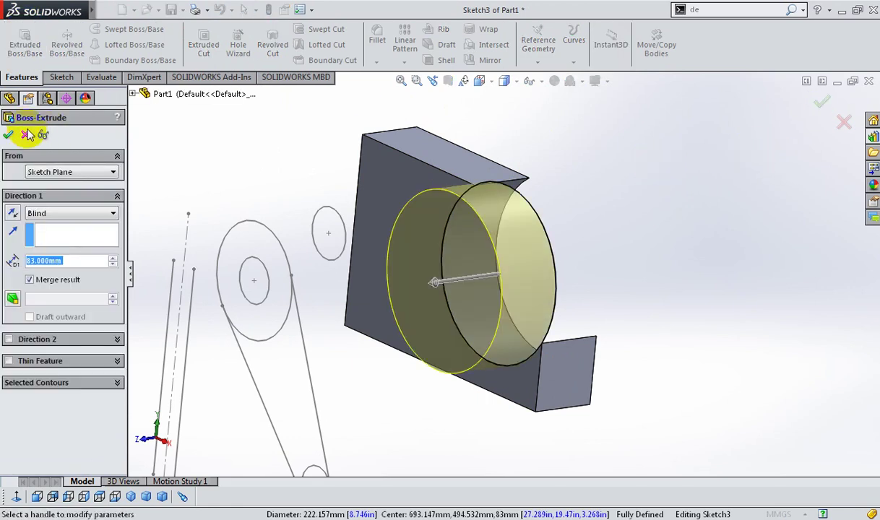
click(52, 215)
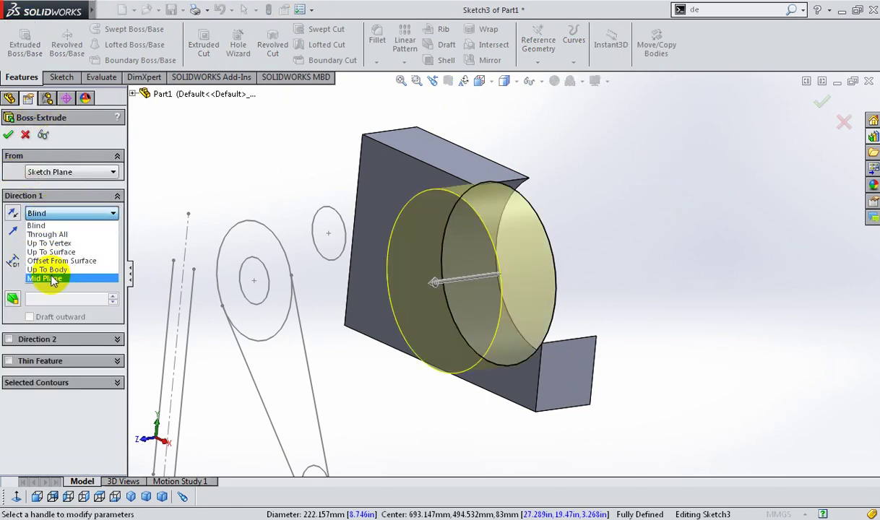
click(51, 279)
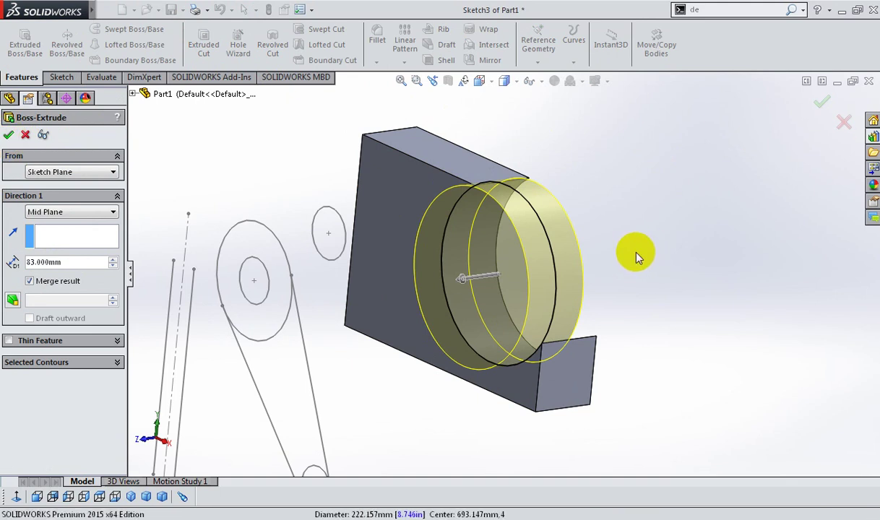
key(Return)
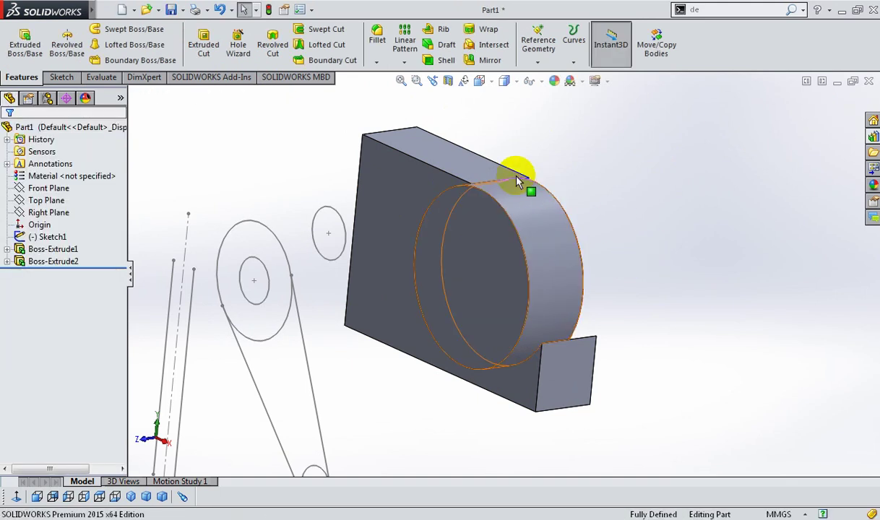
Edit Sketch2, flatten its curved edge into a shallow arc, and rebuild the part.
click(455, 170)
click(506, 110)
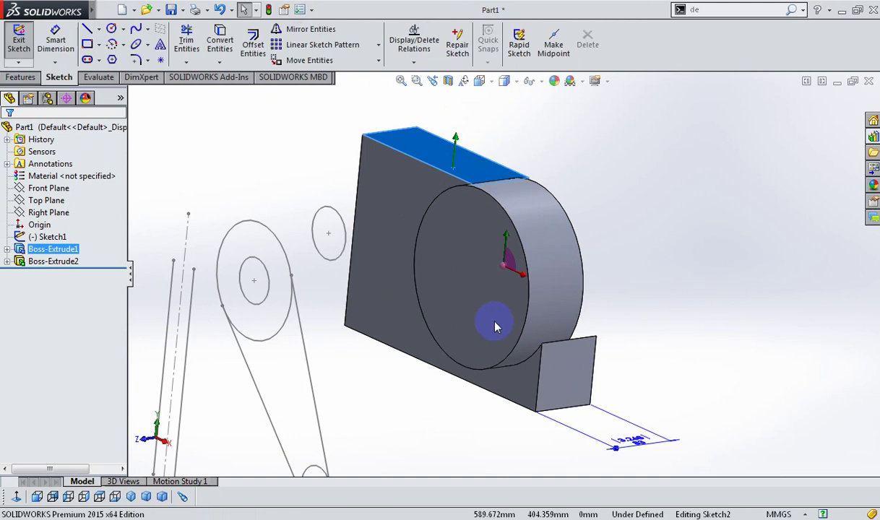
click(491, 339)
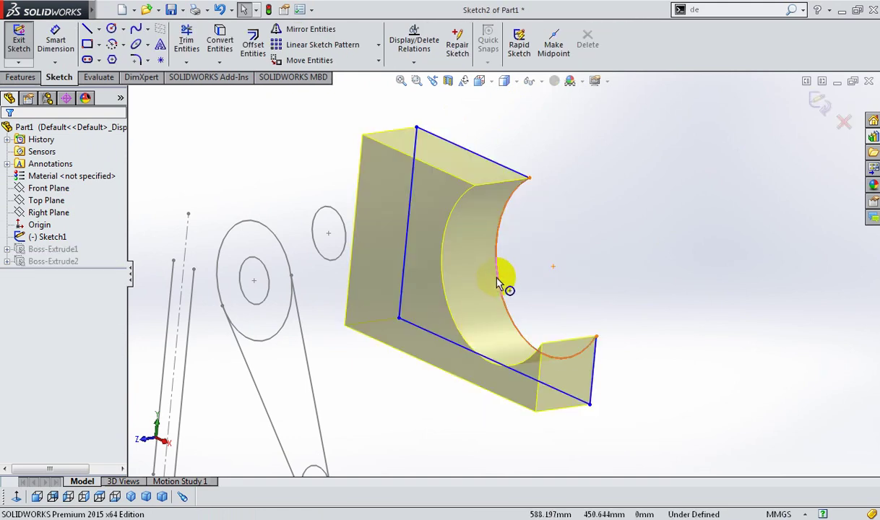
drag(497, 283, 704, 222)
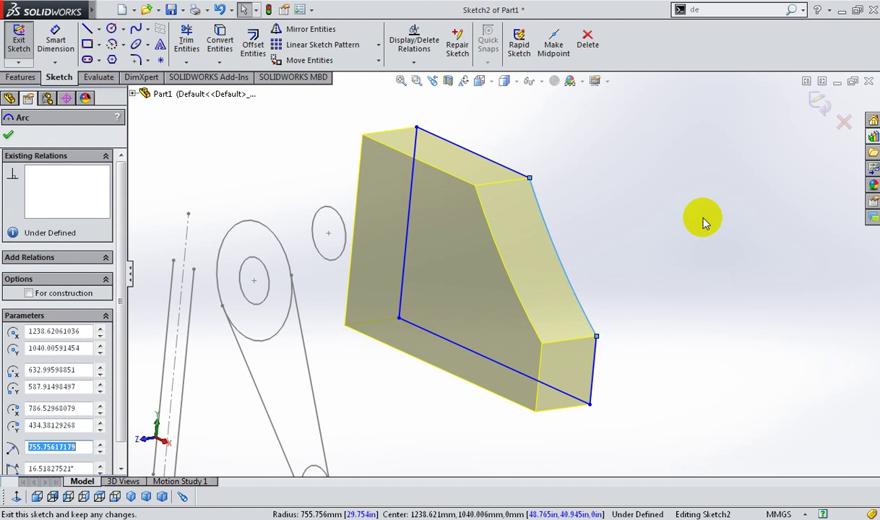
click(703, 250)
middle_drag(702, 249, 803, 139)
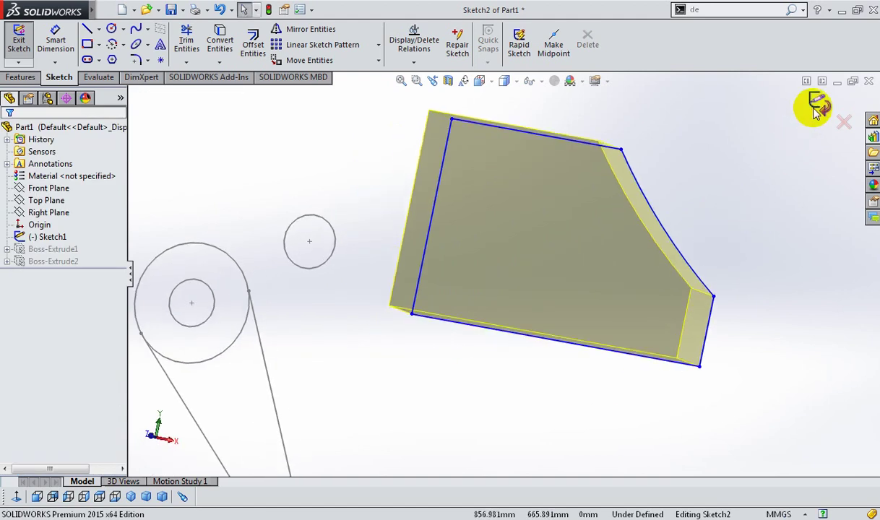
click(809, 105)
Zoom and orbit to inspect the rebuilt disc, then select the small block's face.
scroll(677, 308, up, 3)
scroll(677, 289, up, 3)
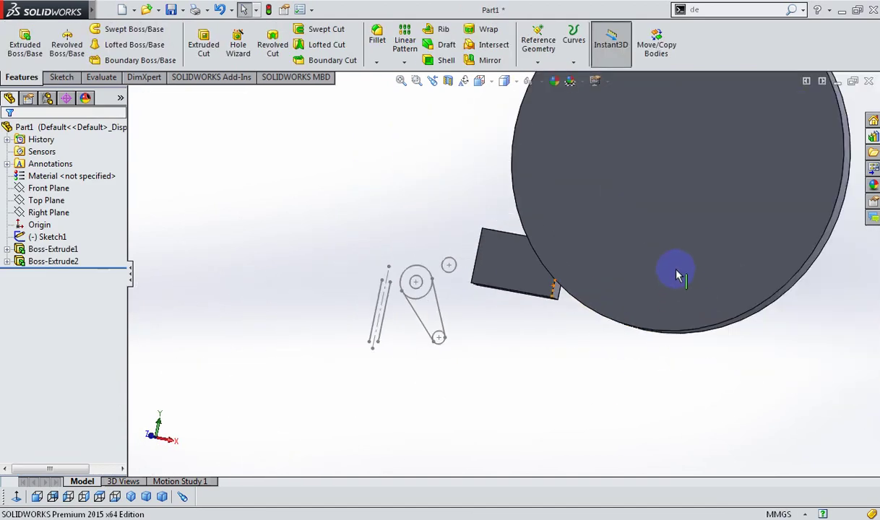
mouse_move(677, 275)
middle_down()
mouse_move(440, 244)
mouse_move(516, 273)
mouse_move(662, 304)
middle_up()
scroll(570, 244, down, 5)
click(354, 277)
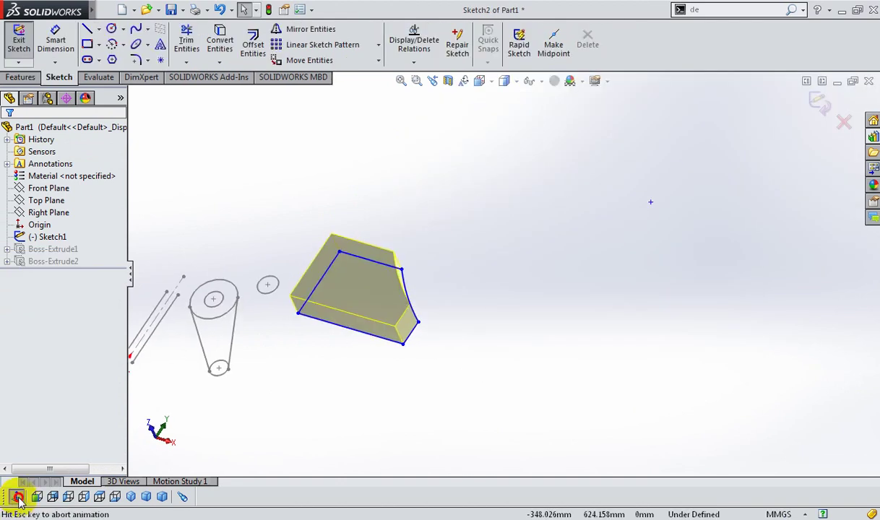
scroll(506, 318, up, 4)
Make the profile's bottom-left corner coincident with the sketch origin.
scroll(524, 297, down, 2)
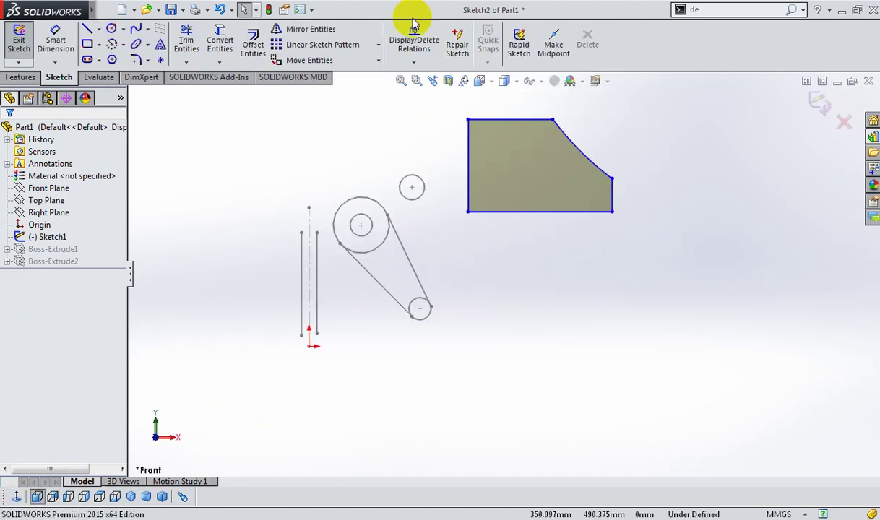
click(414, 62)
click(419, 88)
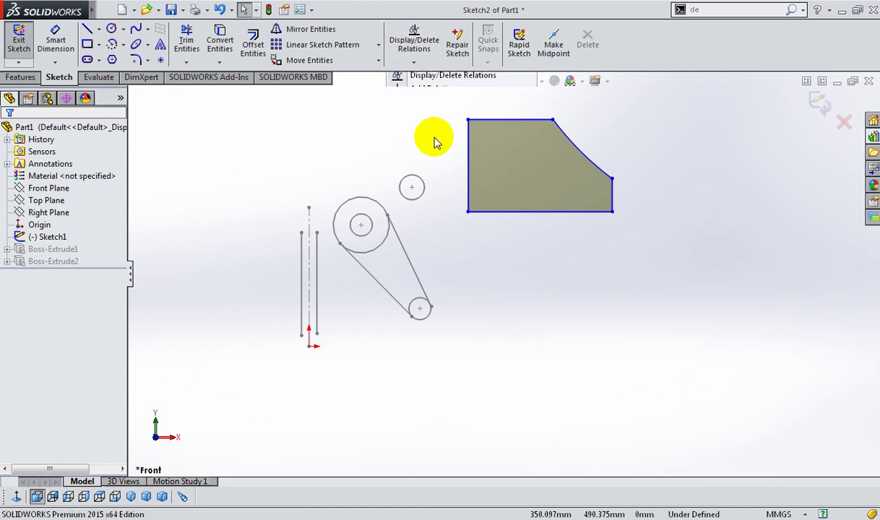
click(469, 213)
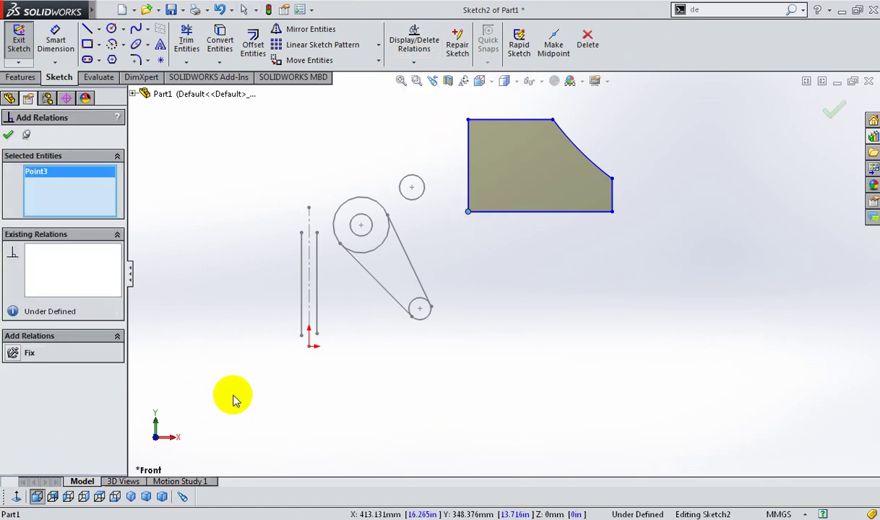
click(307, 346)
click(11, 387)
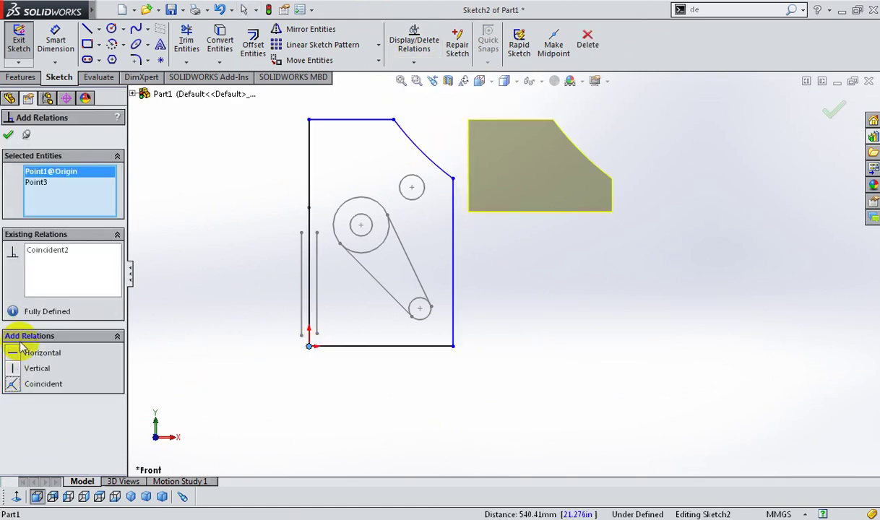
click(8, 135)
Dimension the bottom line at 373.399 mm.
scroll(431, 283, up, 1)
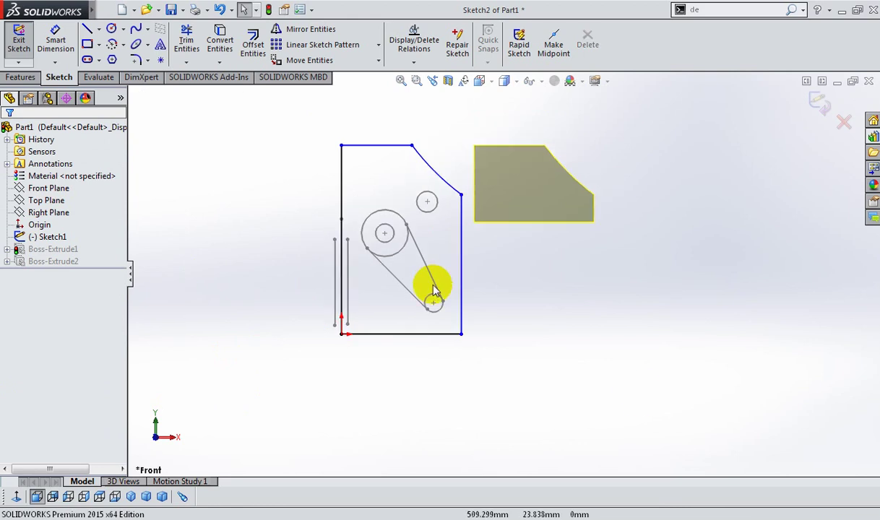
click(55, 38)
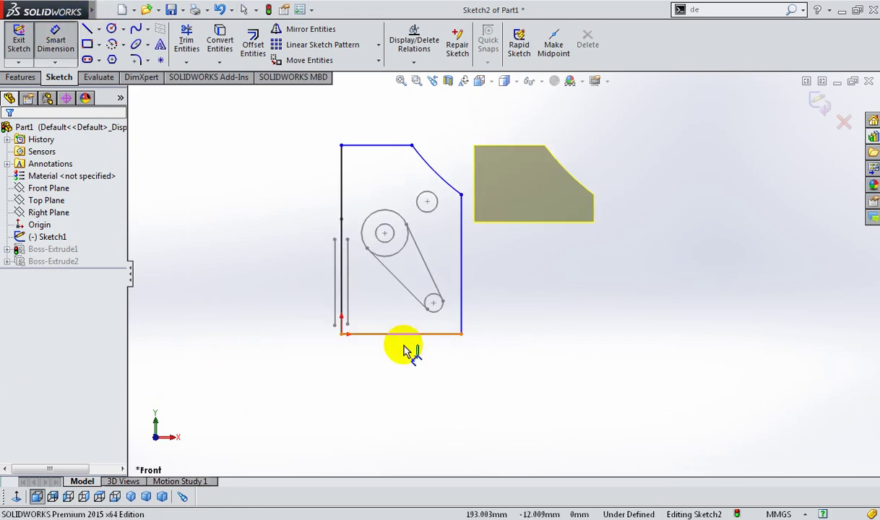
click(405, 348)
click(409, 386)
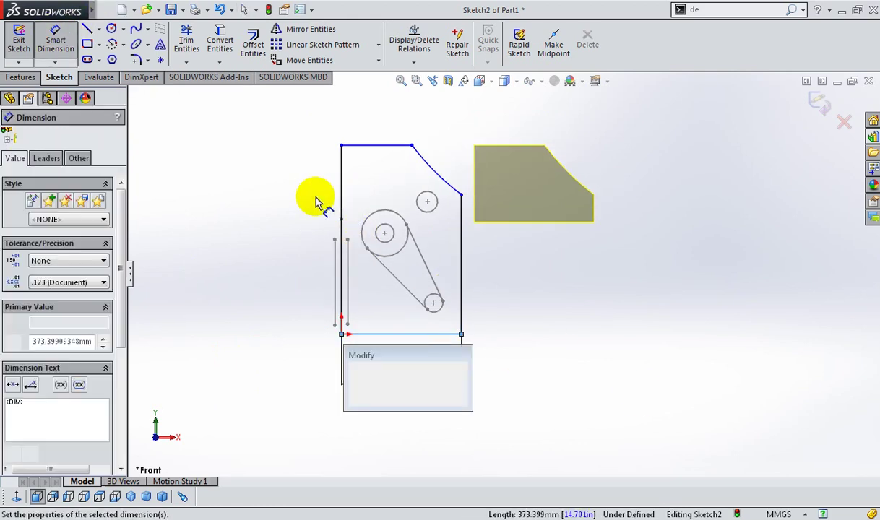
click(340, 180)
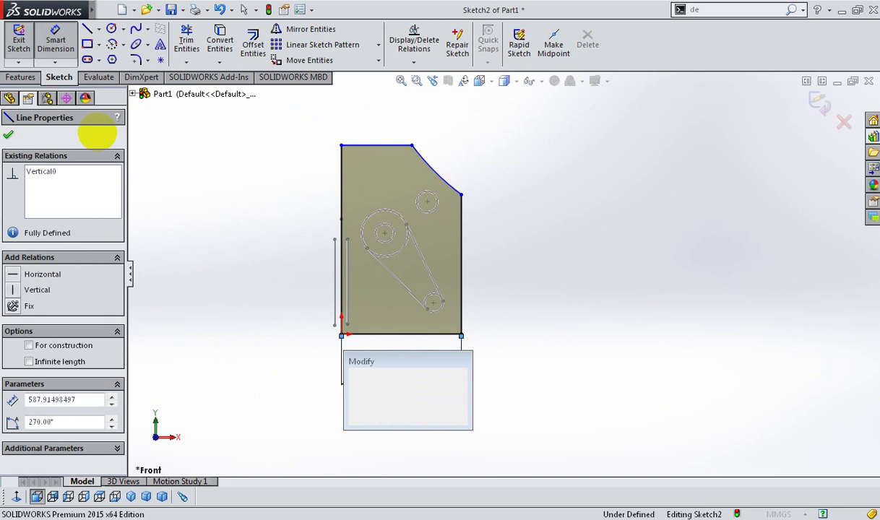
click(340, 180)
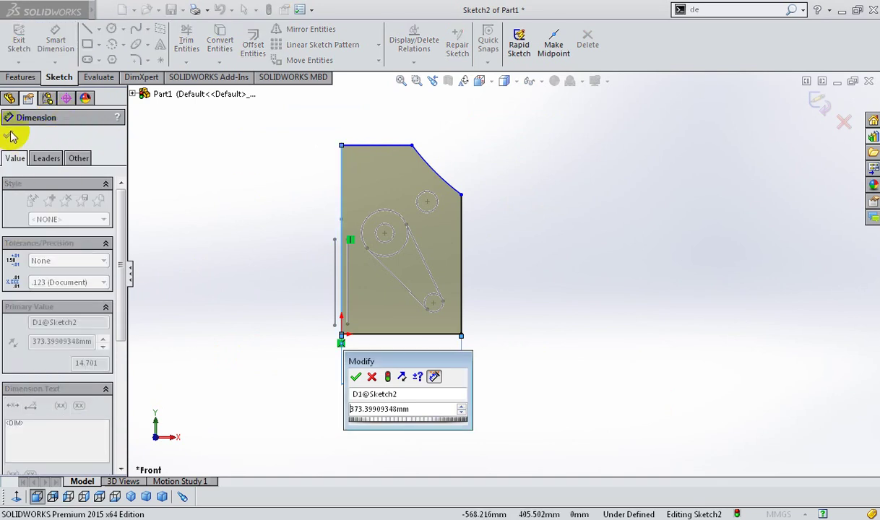
click(357, 376)
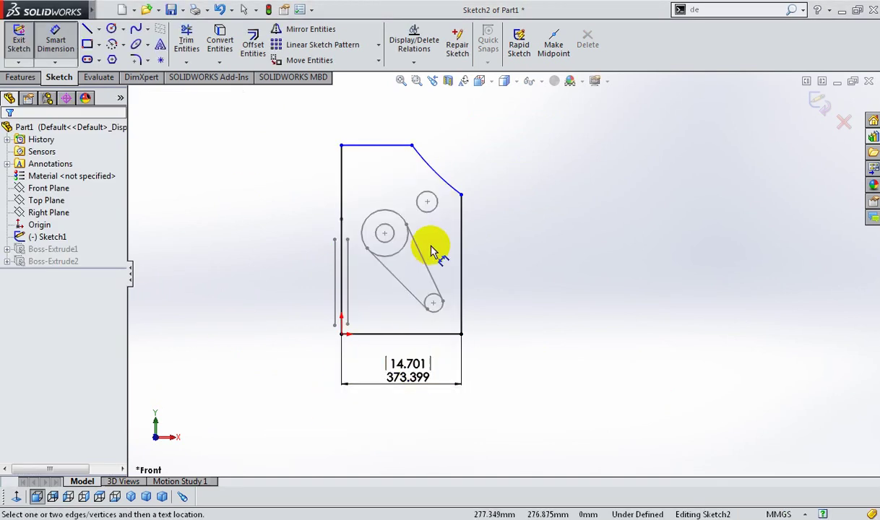
Dimension the arc radius R755.756 and the top edge 219.865 mm.
scroll(467, 177, up, 2)
scroll(462, 261, down, 2)
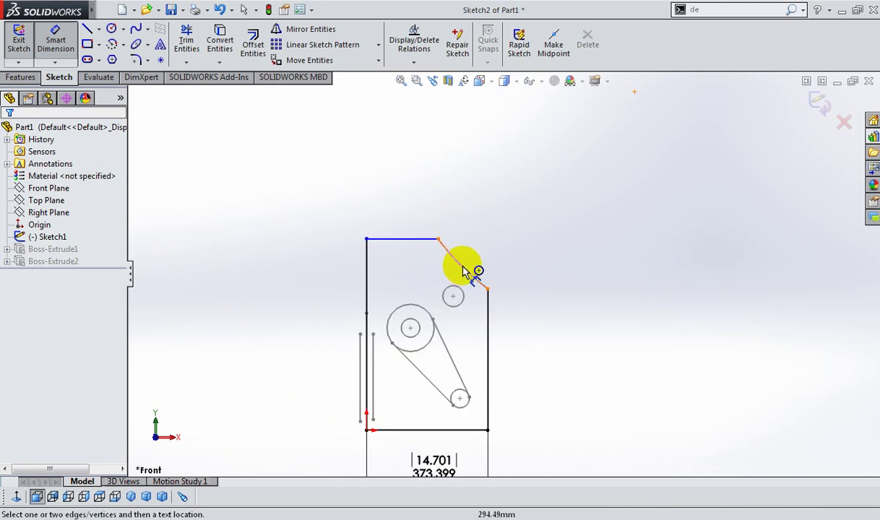
click(464, 270)
click(555, 189)
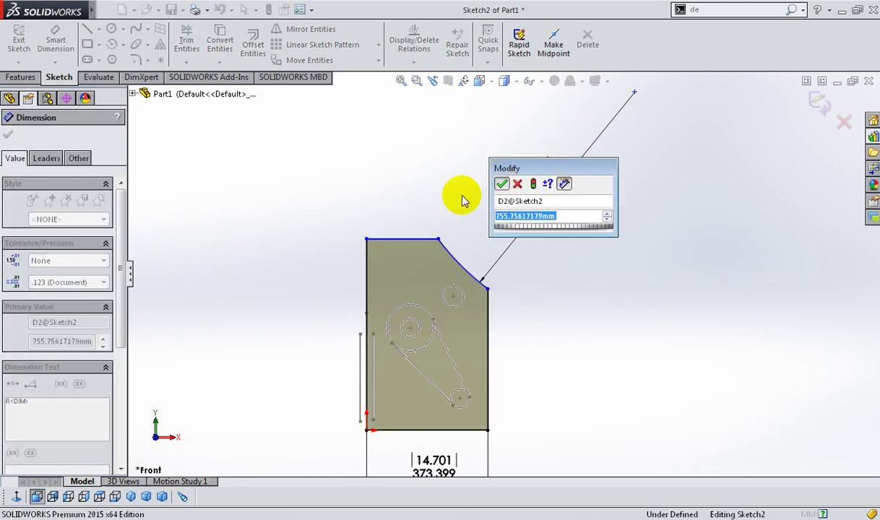
key(Return)
click(418, 240)
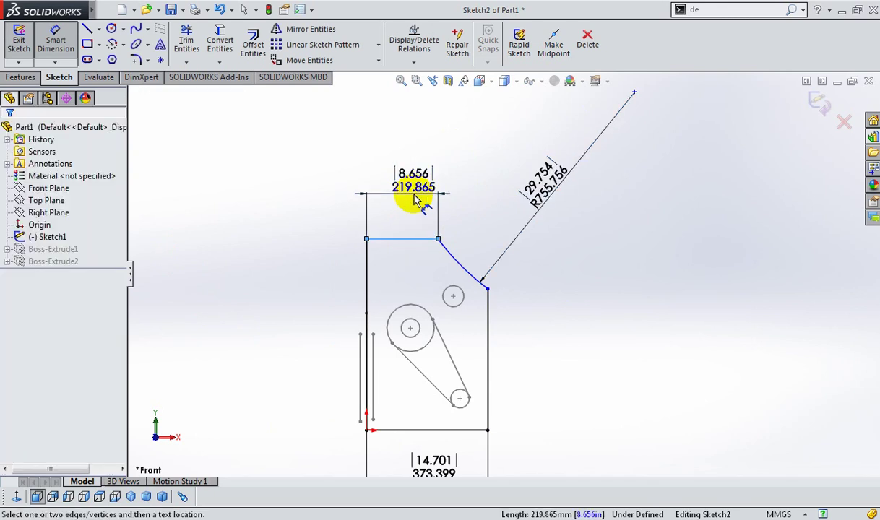
click(415, 198)
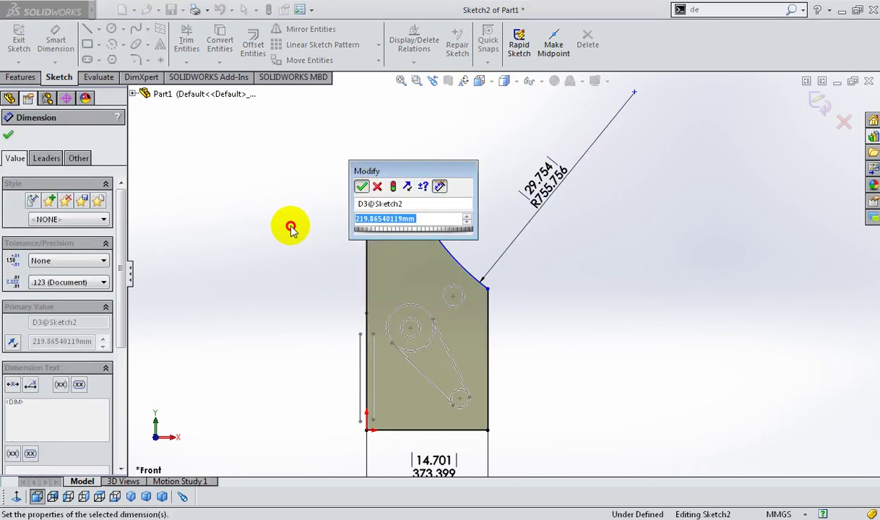
key(Return)
Drag the top edge's right end point to adjust the profile.
mouse_move(609, 354)
middle_down()
mouse_move(632, 362)
mouse_move(540, 329)
middle_up()
right_click(568, 236)
click(606, 278)
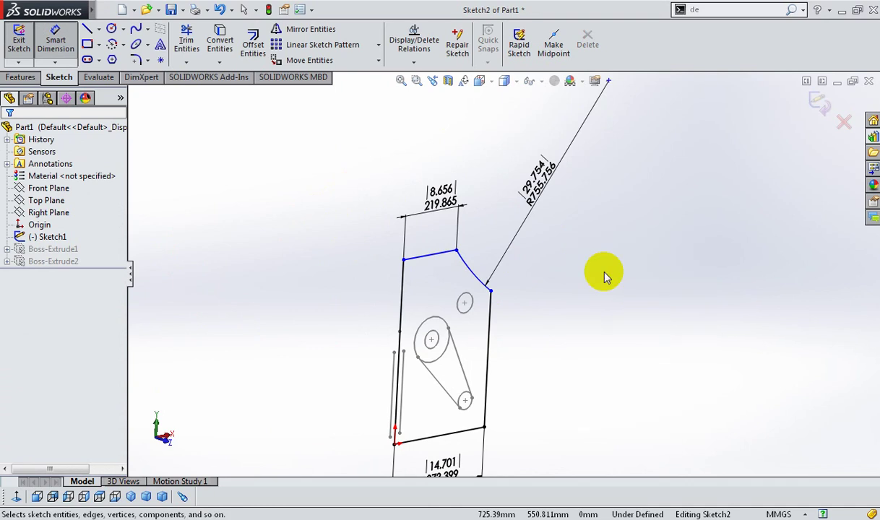
mouse_move(456, 252)
mouse_down()
mouse_move(457, 273)
mouse_move(455, 258)
mouse_up()
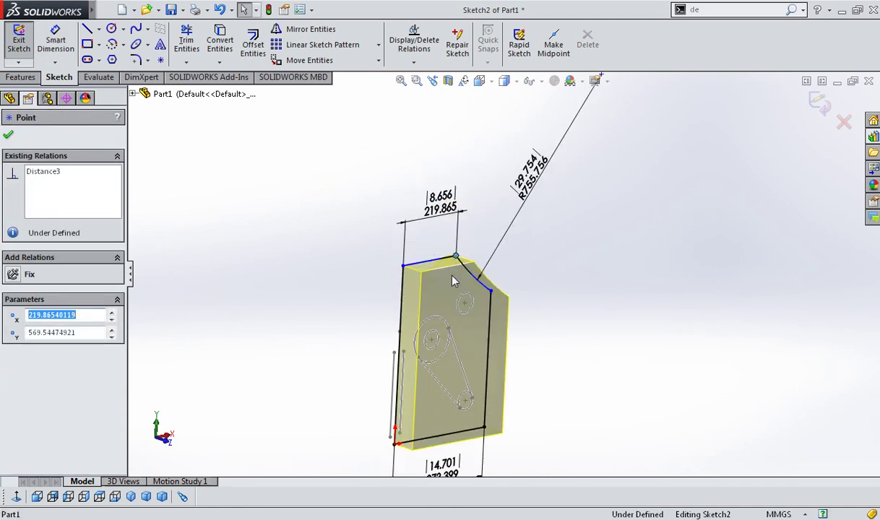
click(687, 392)
Dimension the left edge at 569.545 mm.
click(47, 49)
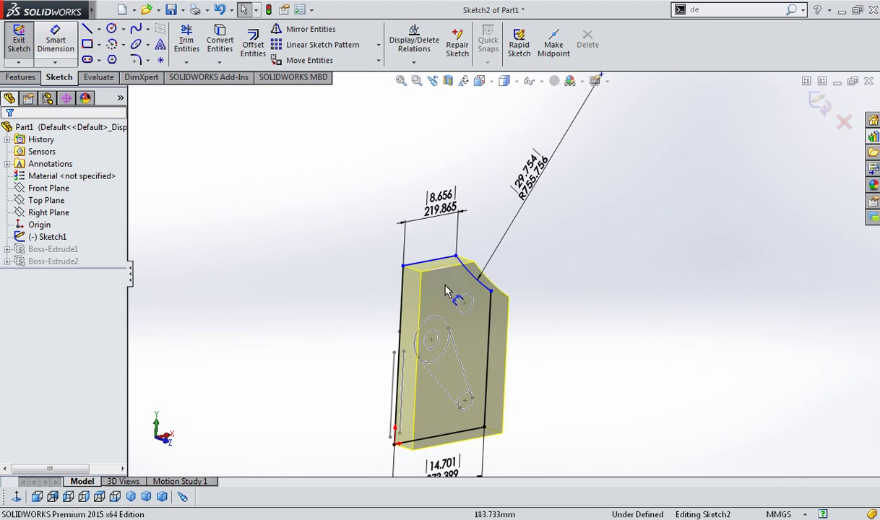
click(403, 298)
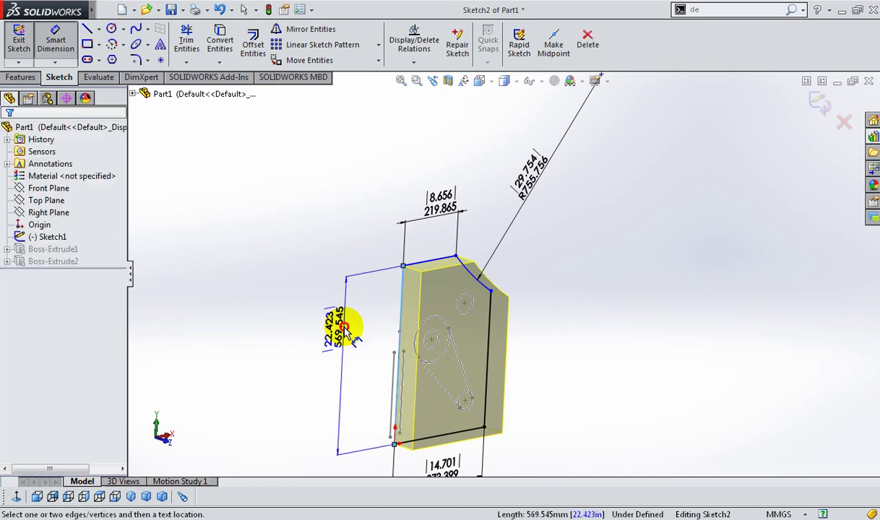
click(327, 316)
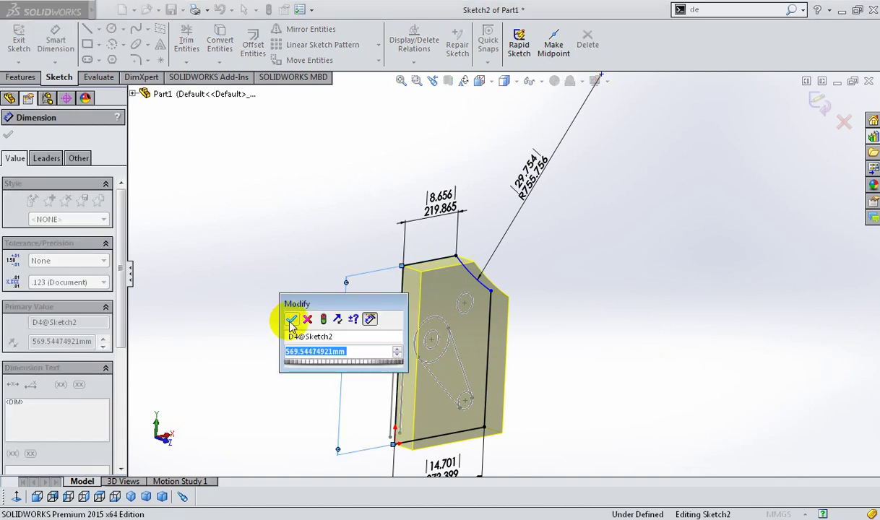
click(208, 357)
Dimension the right edge at 434.381 mm, then undo that dimension.
middle_drag(413, 388, 599, 343)
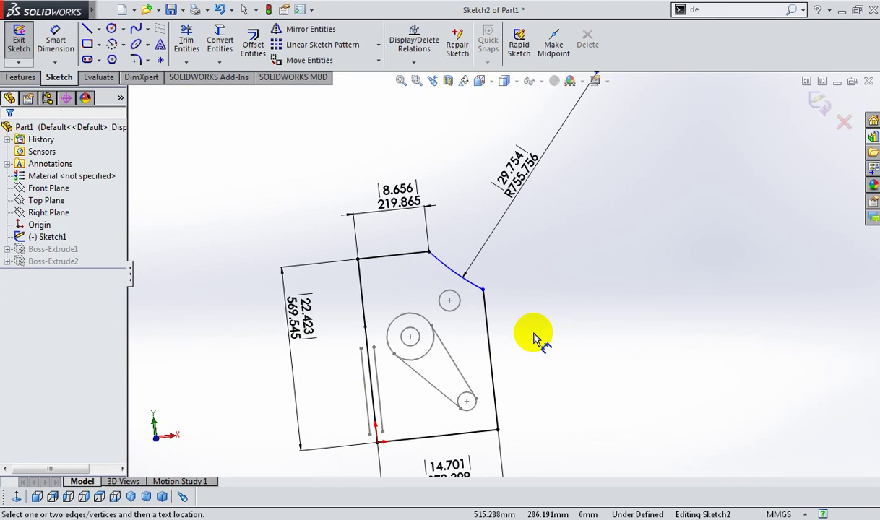
click(492, 361)
click(548, 359)
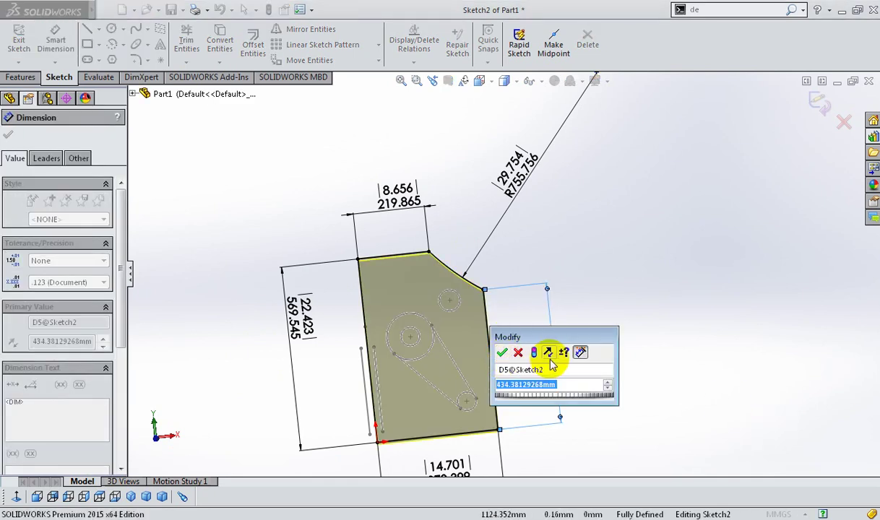
key(Return)
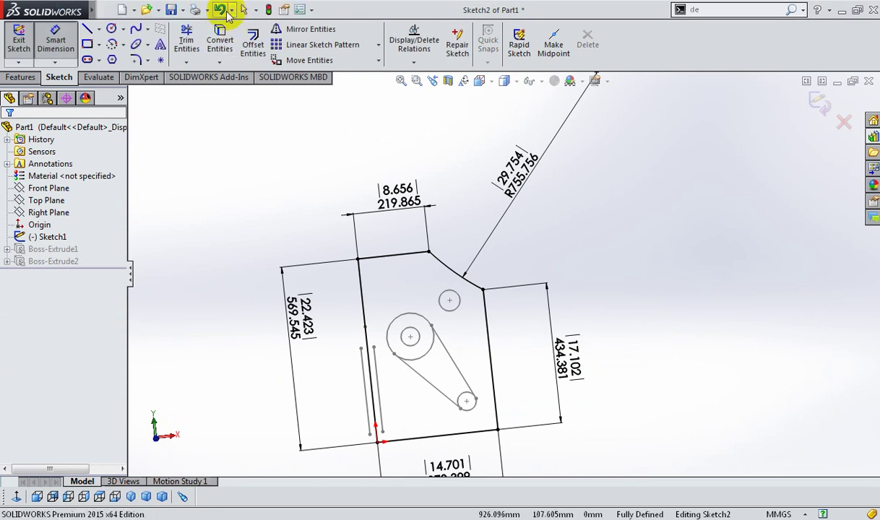
click(219, 11)
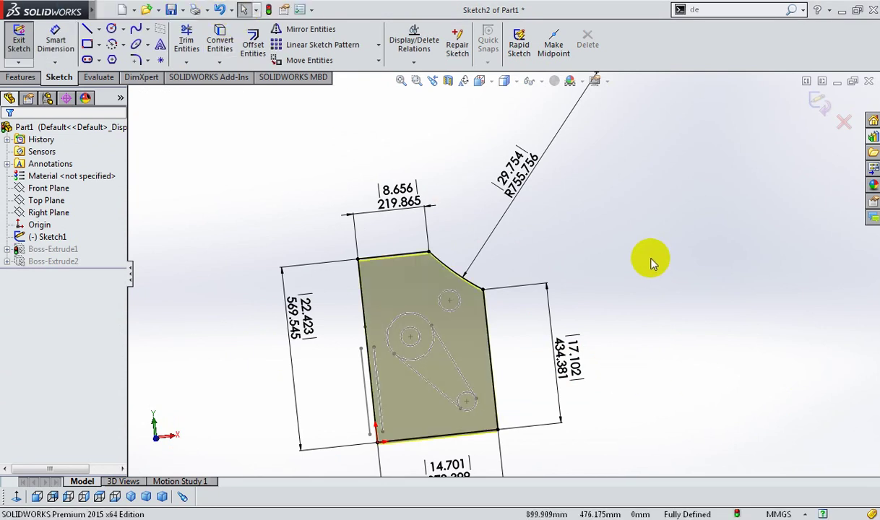
Undo the right-edge dimension again and zoom around the block sketch.
click(220, 12)
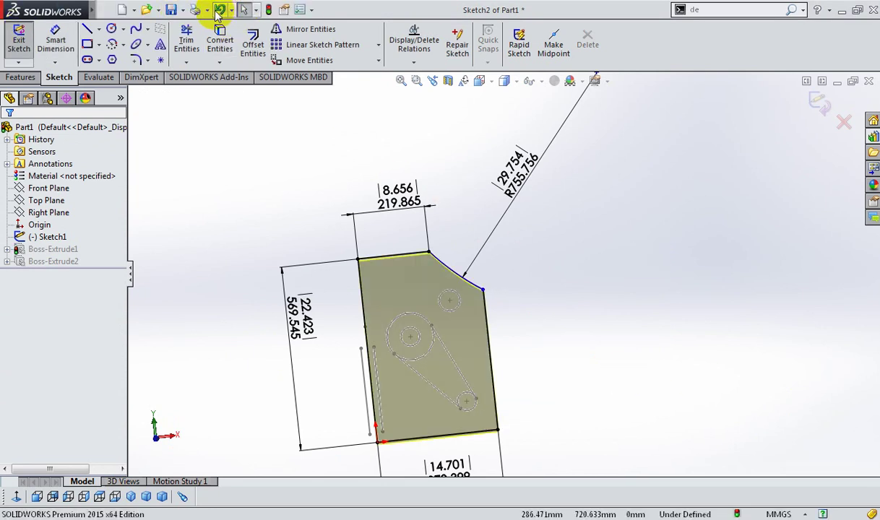
scroll(437, 270, down, 1)
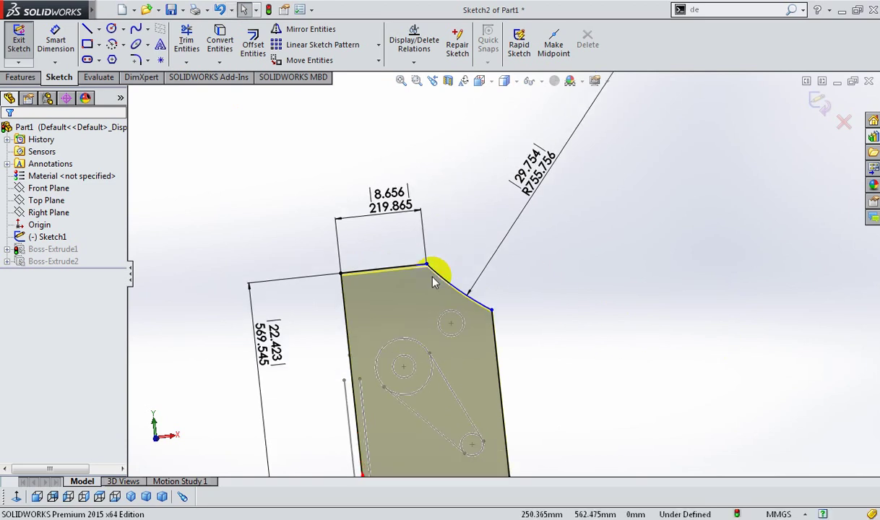
scroll(440, 276, down, 2)
scroll(469, 231, down, 2)
scroll(478, 242, down, 2)
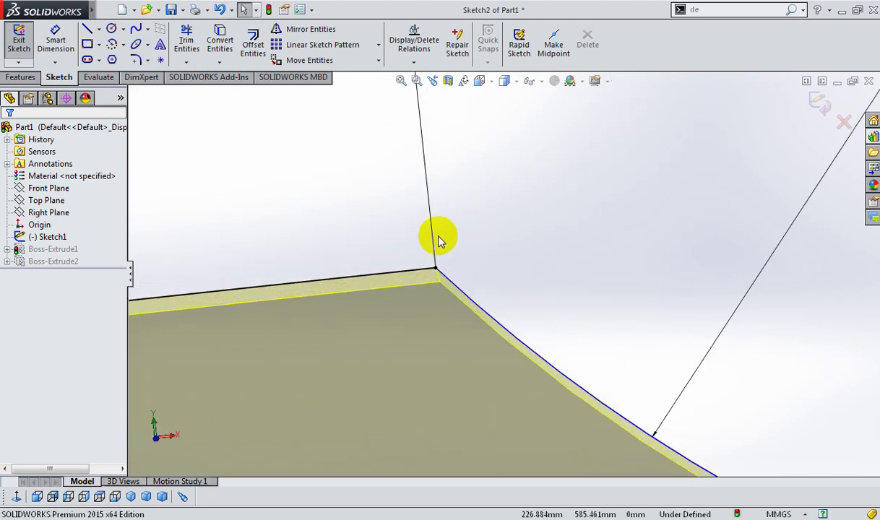
scroll(456, 329, down, 2)
scroll(475, 411, down, 1)
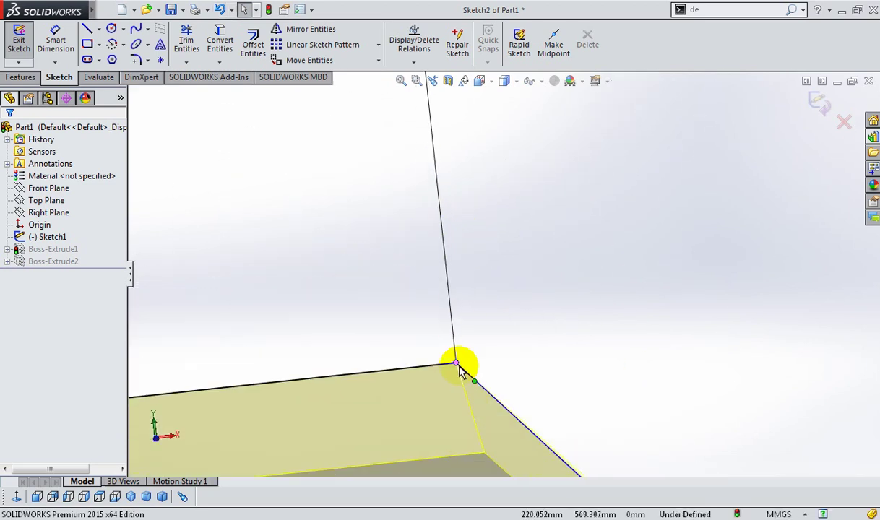
scroll(434, 337, up, 1)
scroll(436, 328, up, 2)
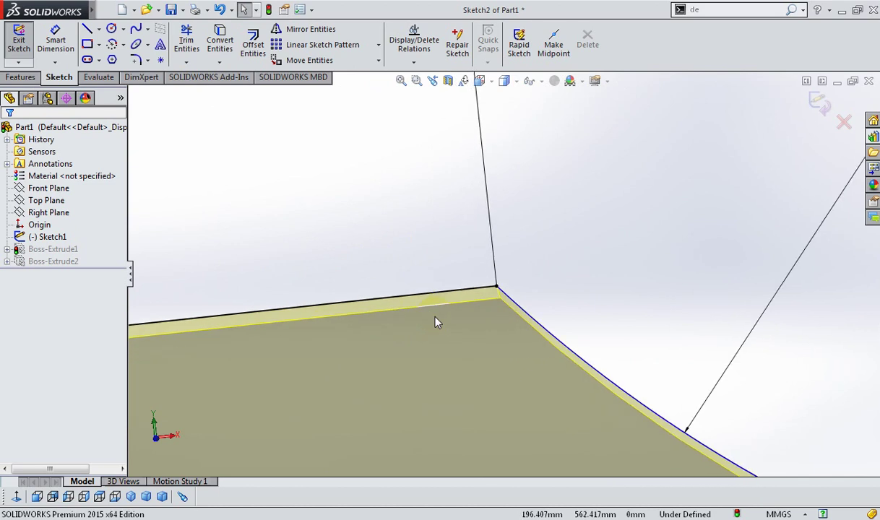
scroll(437, 320, up, 2)
scroll(650, 397, down, 3)
scroll(549, 311, down, 2)
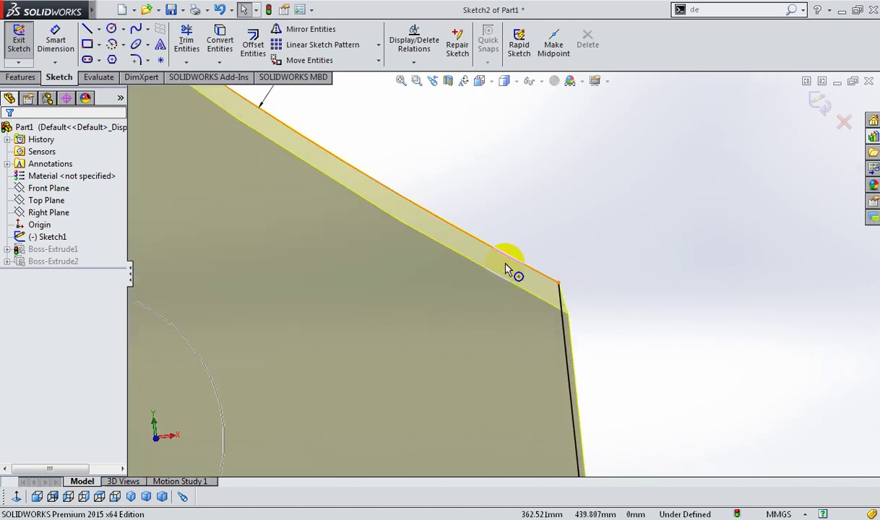
scroll(534, 282, down, 1)
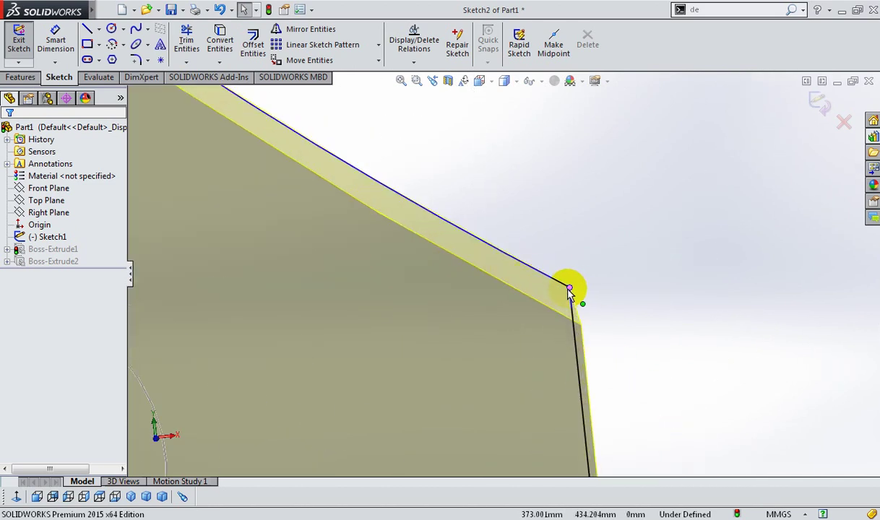
scroll(559, 191, up, 1)
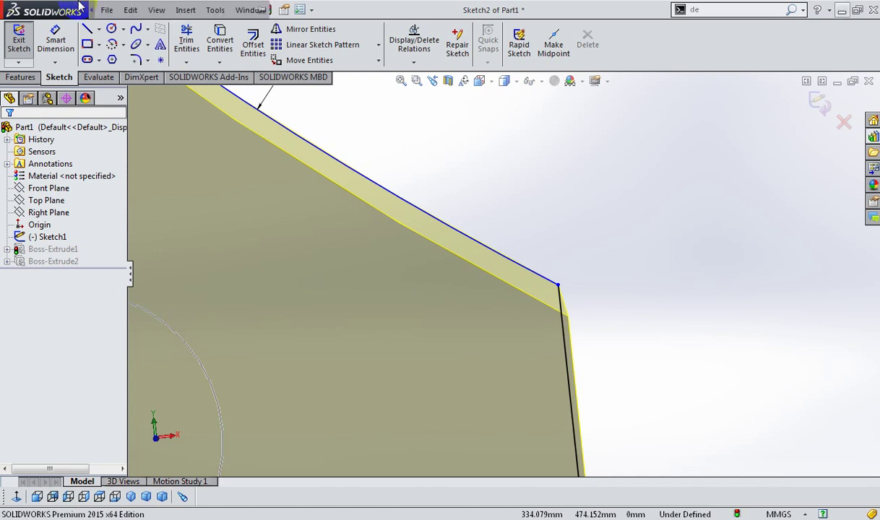
scroll(402, 416, up, 1)
scroll(402, 368, up, 2)
scroll(402, 368, up, 2)
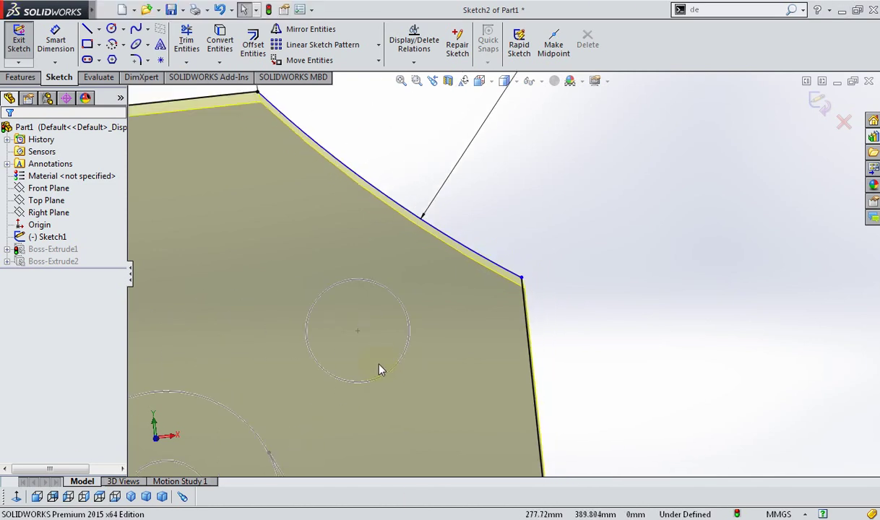
scroll(385, 215, up, 1)
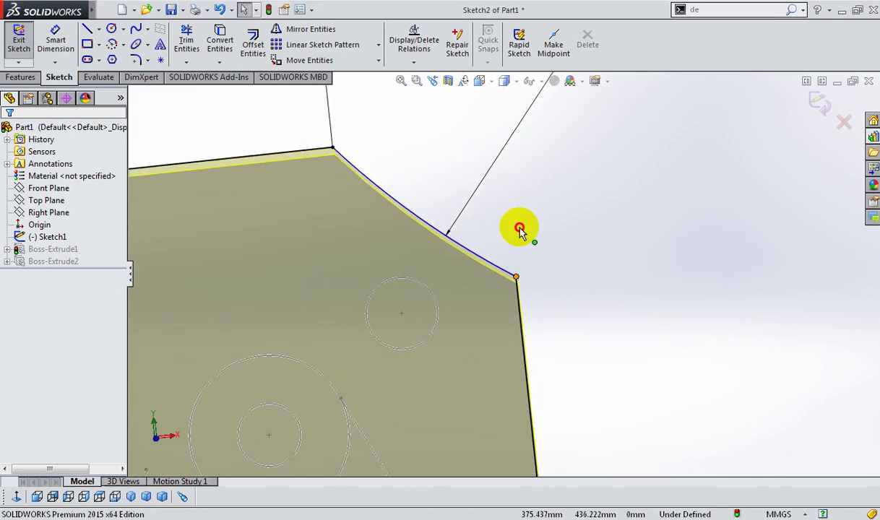
Drag the arc's lower corner point upward to reshape the profile.
drag(516, 277, 510, 226)
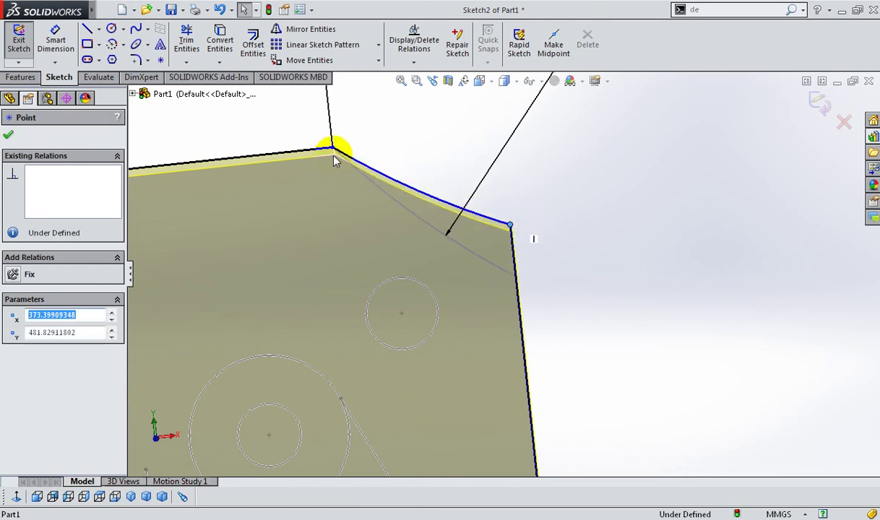
click(717, 384)
scroll(487, 452, up, 3)
scroll(534, 240, up, 2)
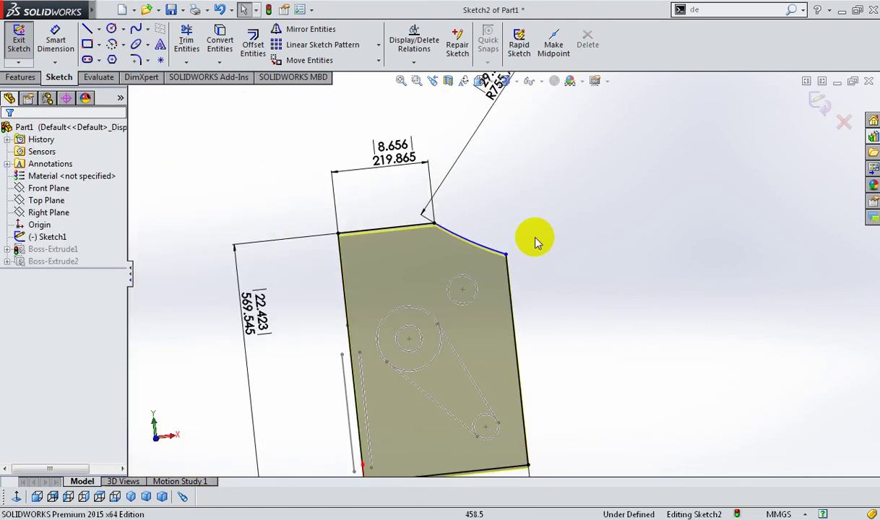
scroll(534, 240, up, 2)
scroll(534, 240, down, 4)
Dimension the right edge at 481.829 mm and exit Sketch2.
click(65, 39)
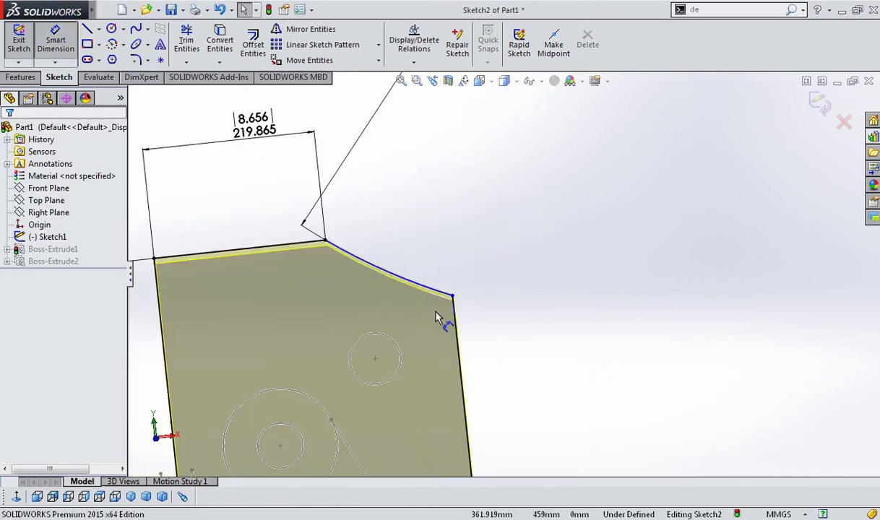
click(464, 331)
click(546, 335)
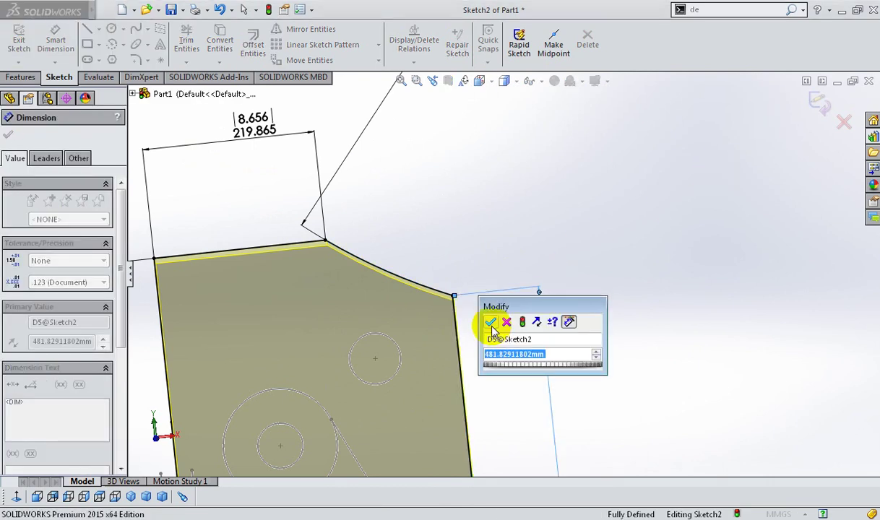
click(689, 314)
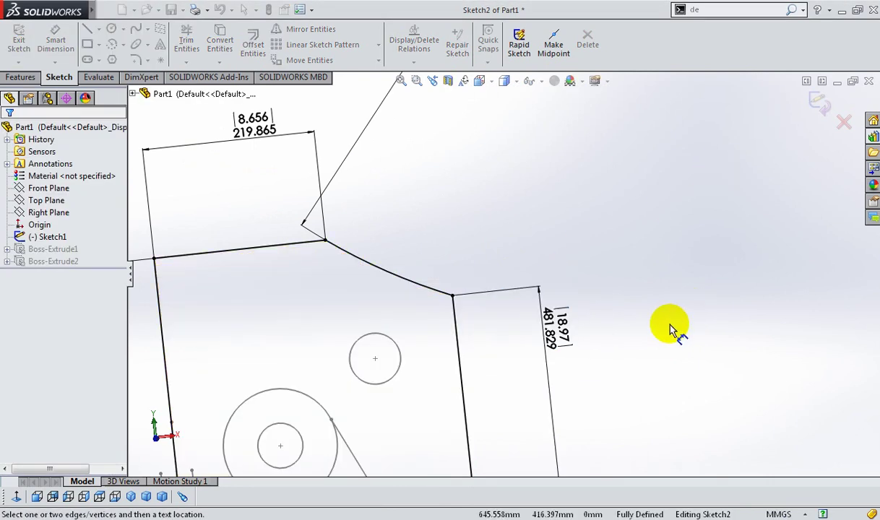
scroll(668, 324, up, 3)
click(815, 128)
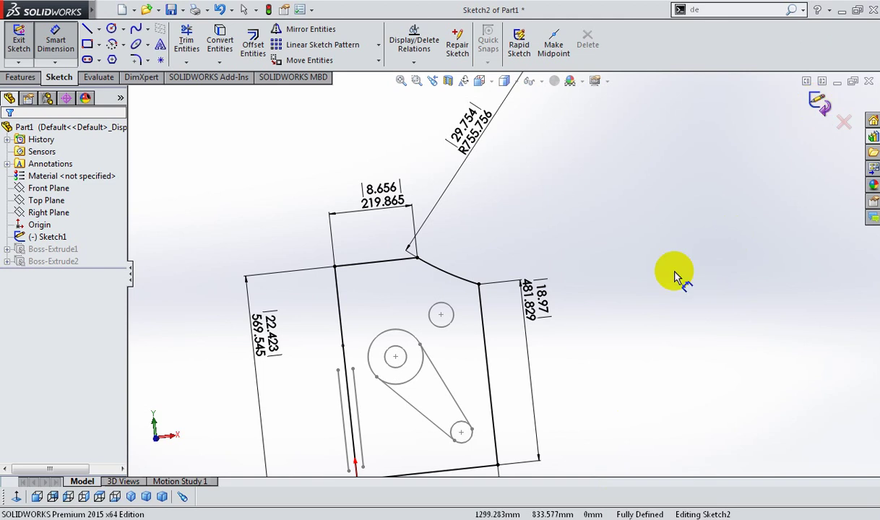
Edit Sketch1 and drag the small pulley's centre point further right.
click(406, 390)
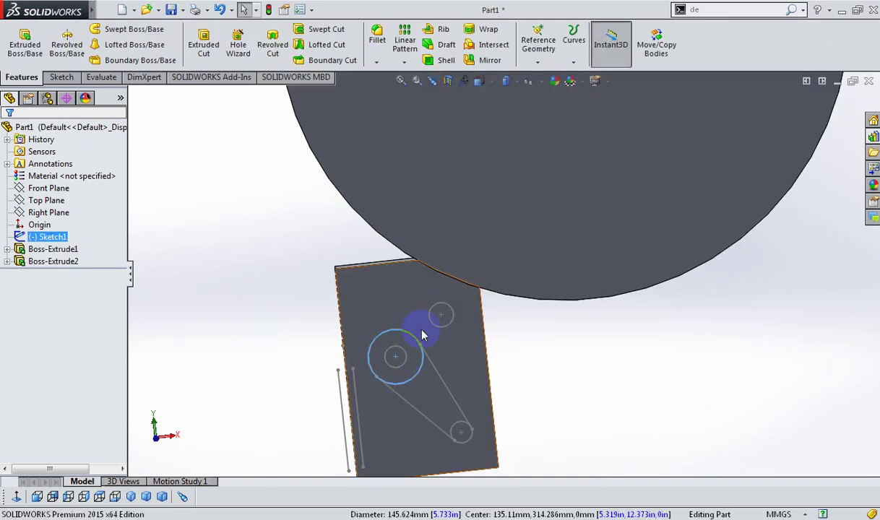
click(442, 319)
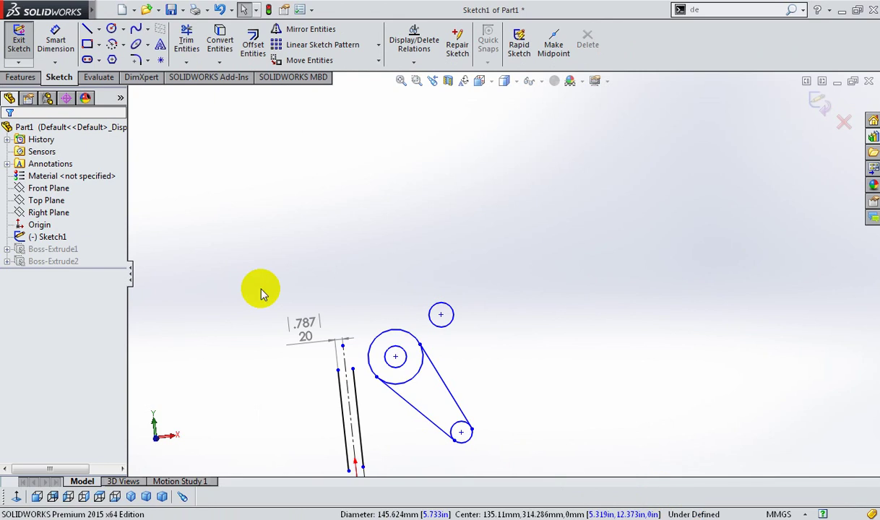
click(461, 432)
drag(605, 180, 518, 323)
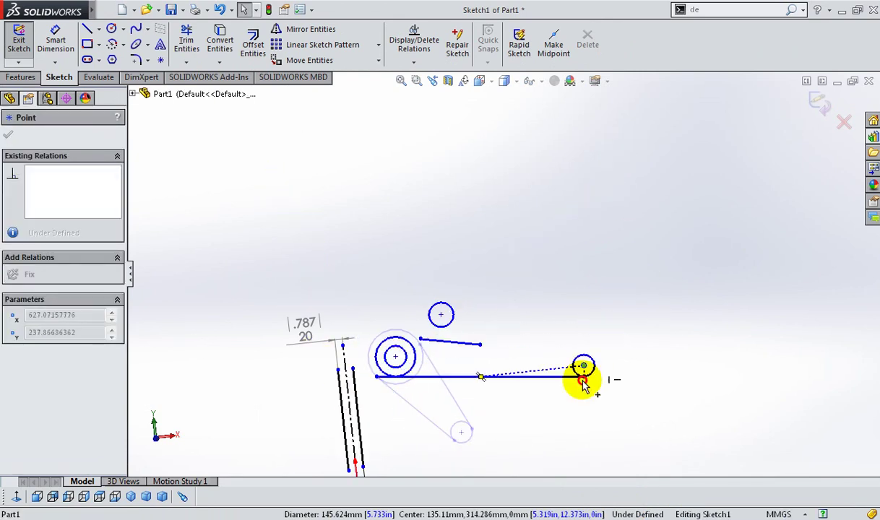
drag(518, 323, 568, 417)
Exit the belt sketch to rebuild, then close the part document.
click(730, 246)
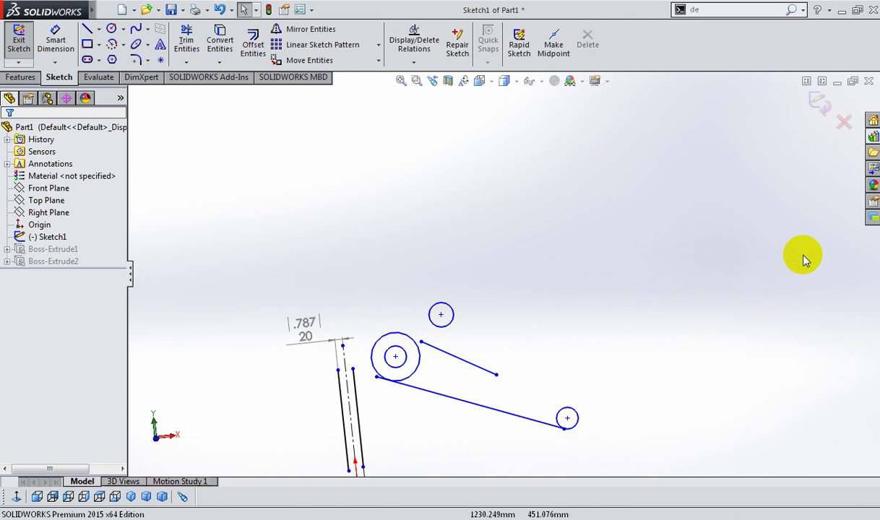
click(816, 104)
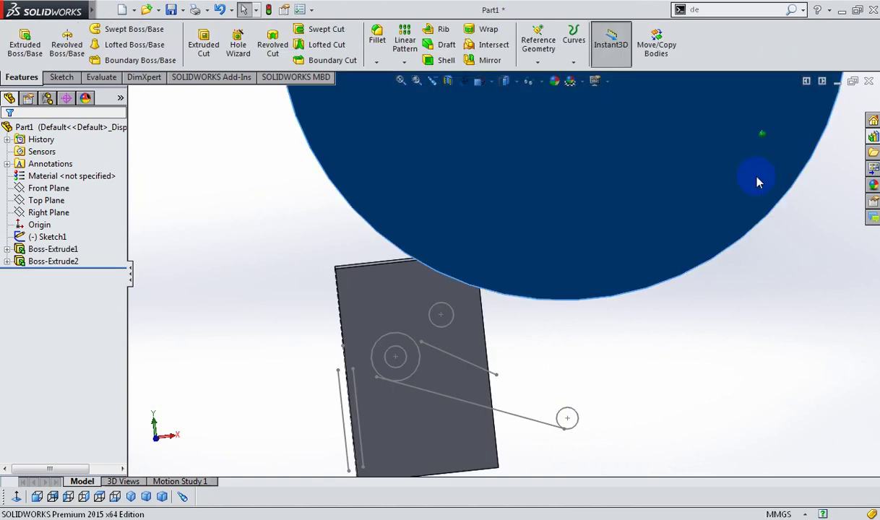
click(867, 81)
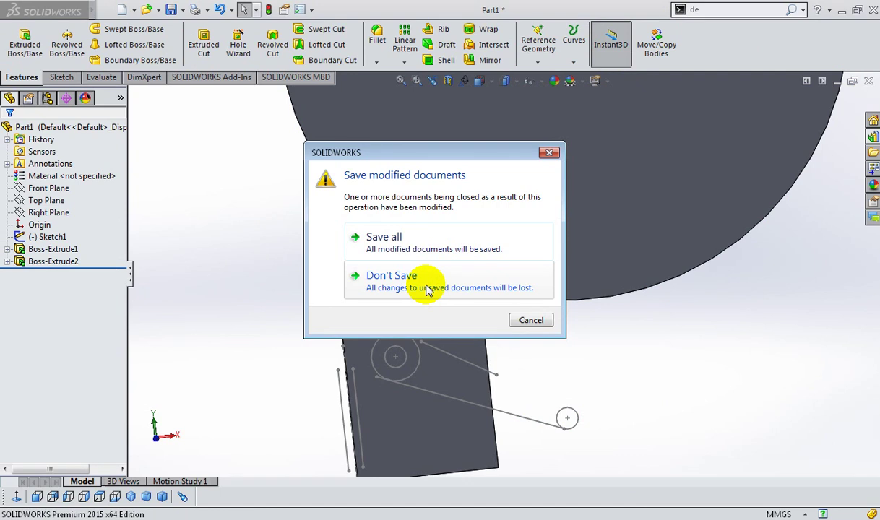
Close the part with Don't Save, check the wireless networks, and open the Start menu.
click(409, 283)
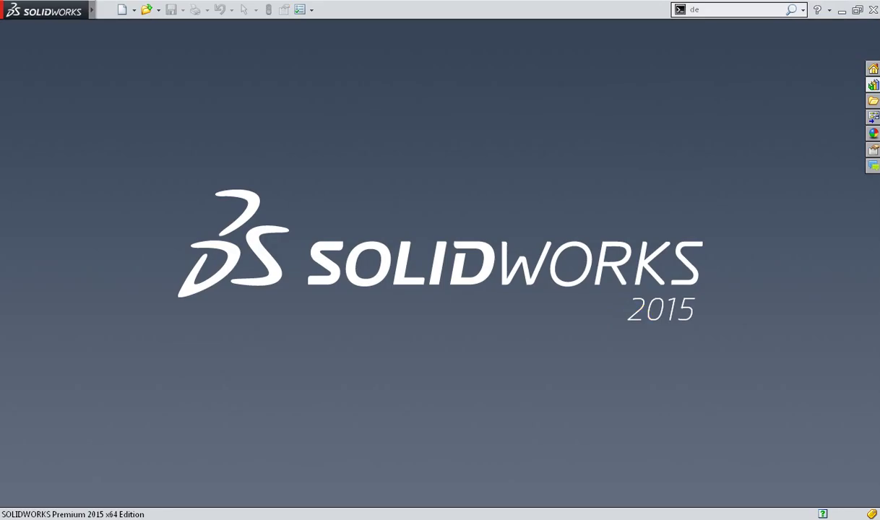
click(801, 343)
click(834, 367)
key(super)
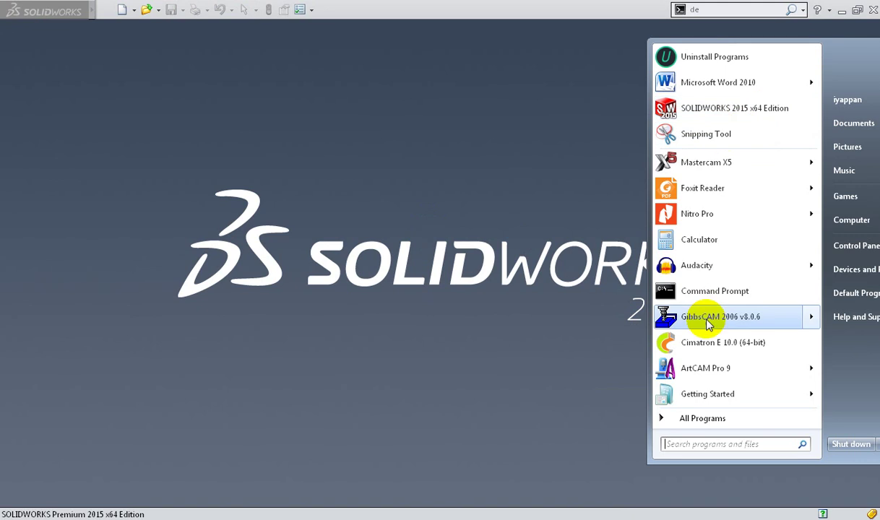
click(536, 302)
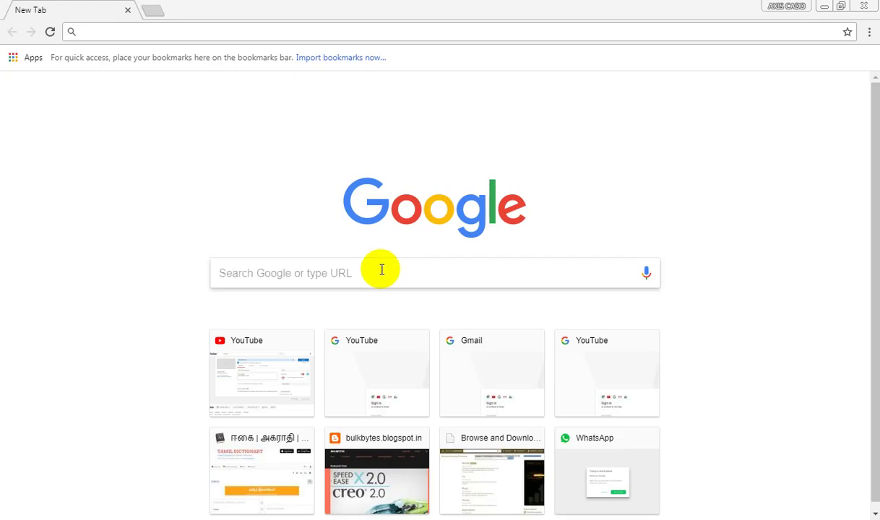
Search Google for 'solidworks besttorrent .org'.
click(283, 273)
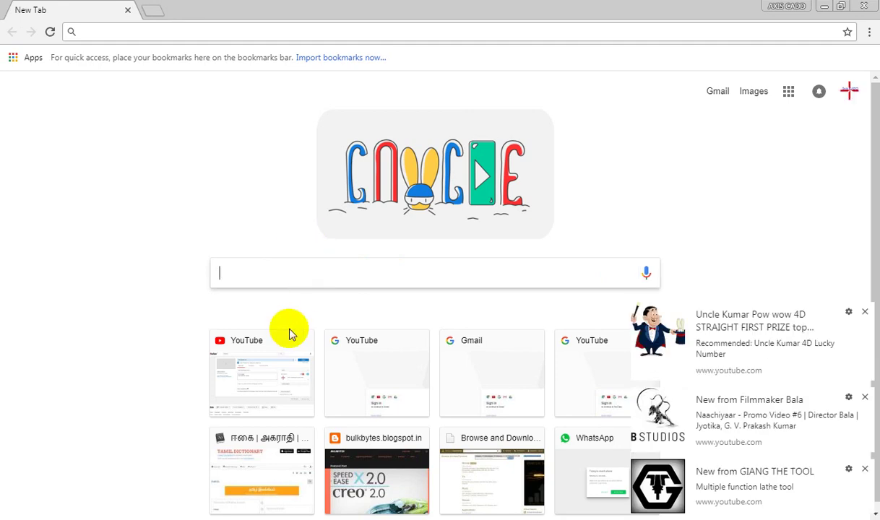
text(s)
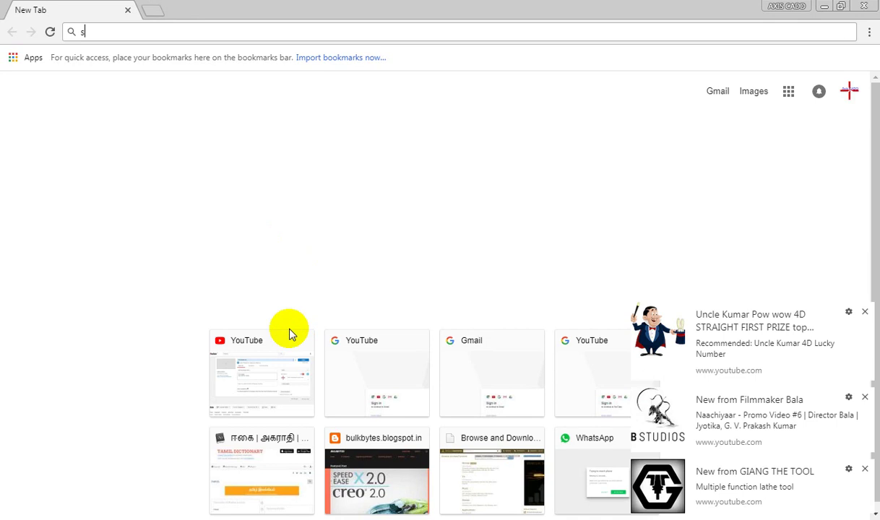
text(olidw)
text(orks )
text(best)
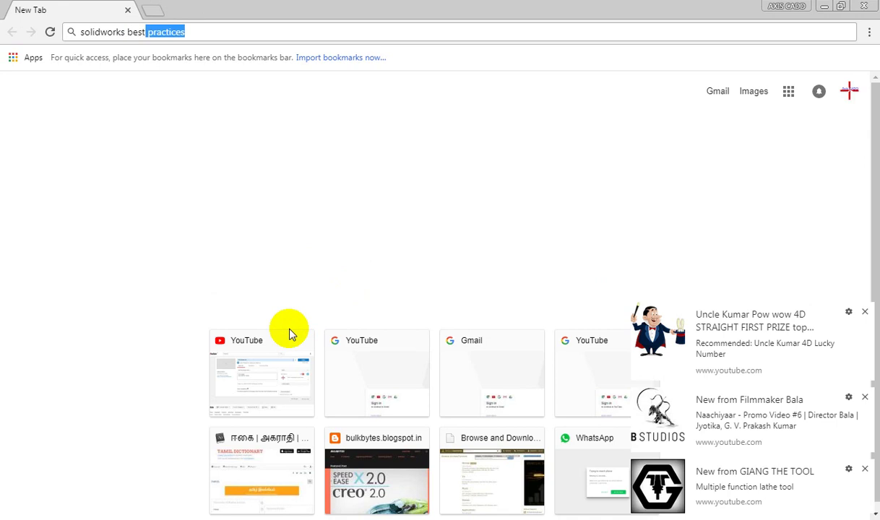
text(torrent )
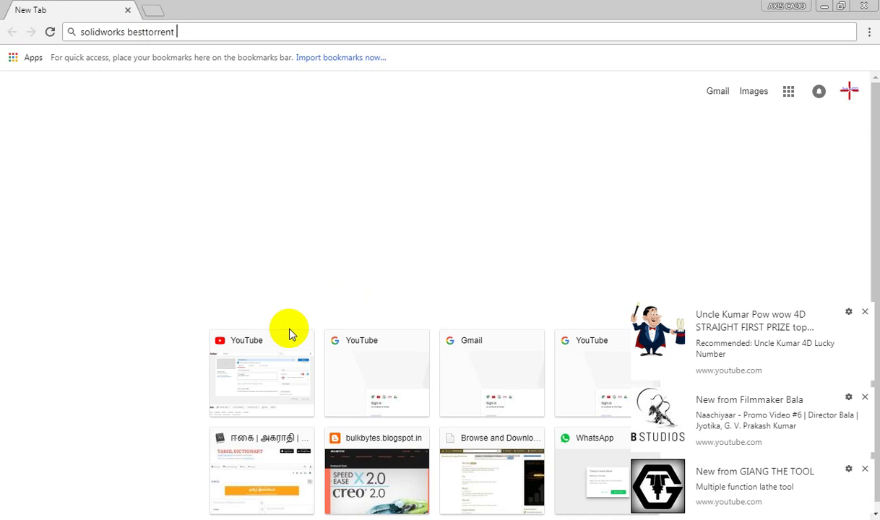
text(.org)
key(Return)
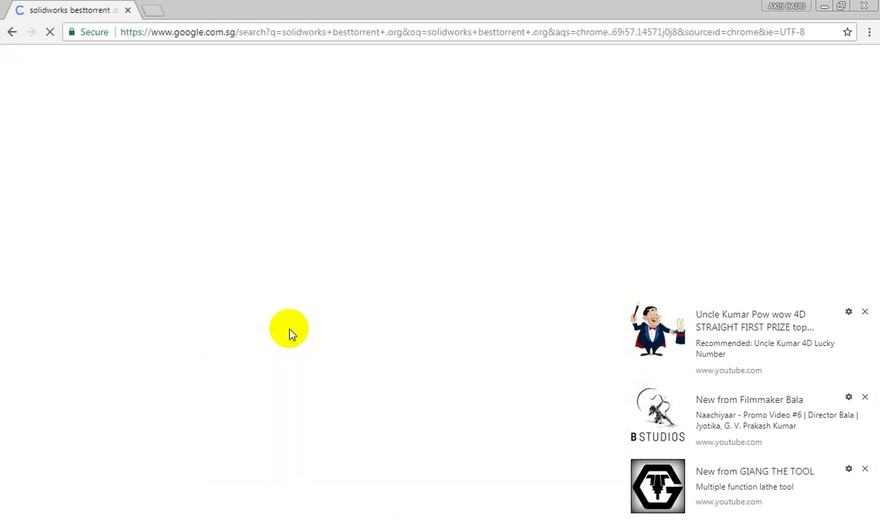
Dismiss the five YouTube notifications and open the BestTorrent.org search result.
click(864, 311)
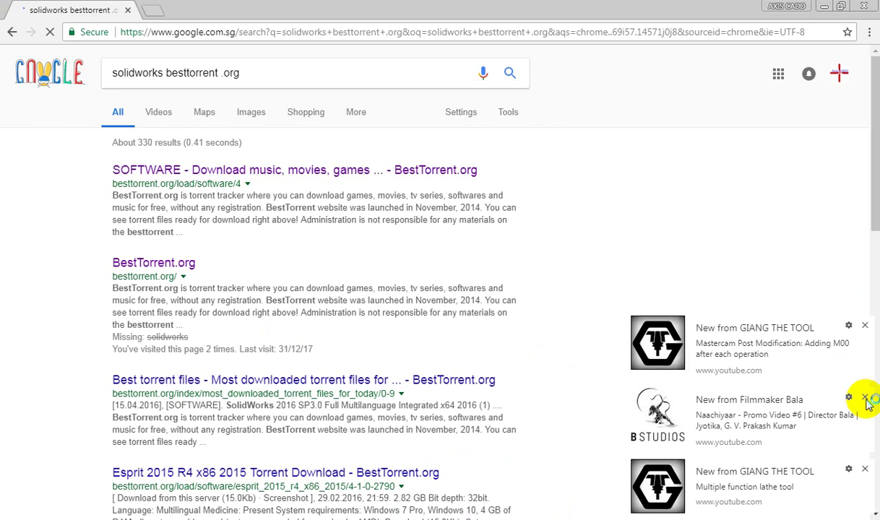
click(864, 397)
click(865, 398)
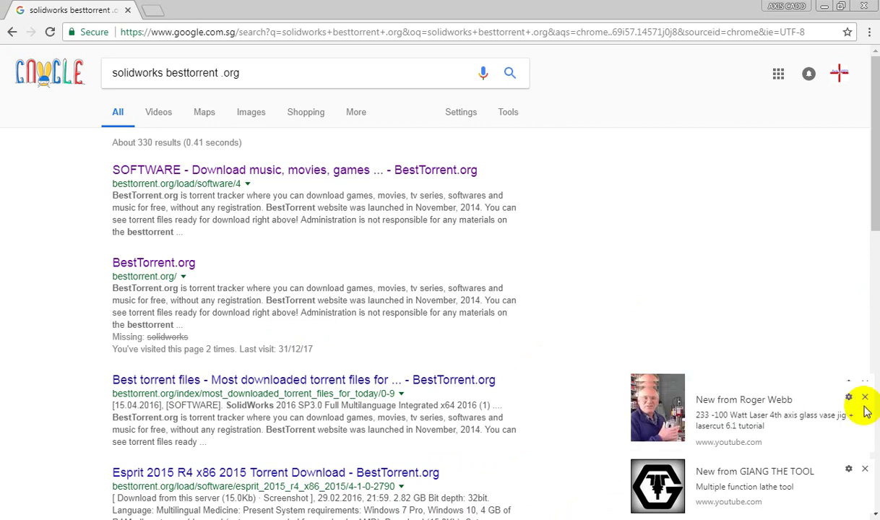
click(862, 470)
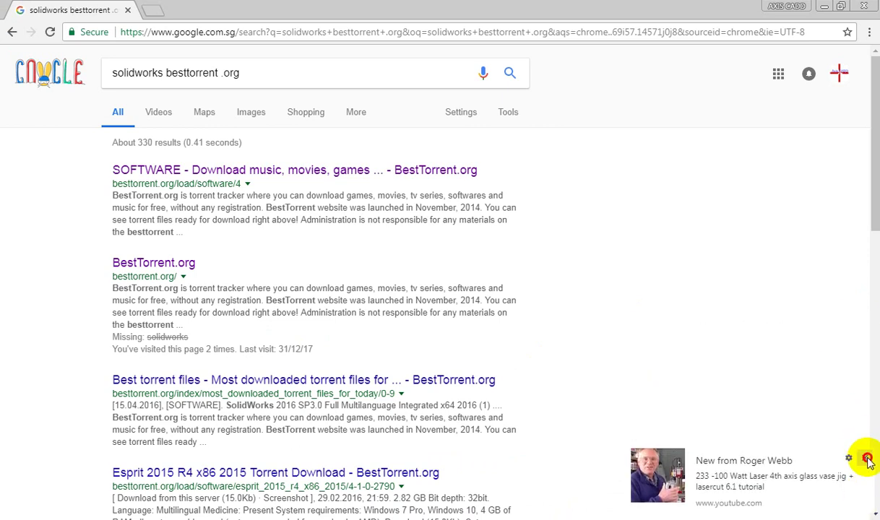
click(864, 458)
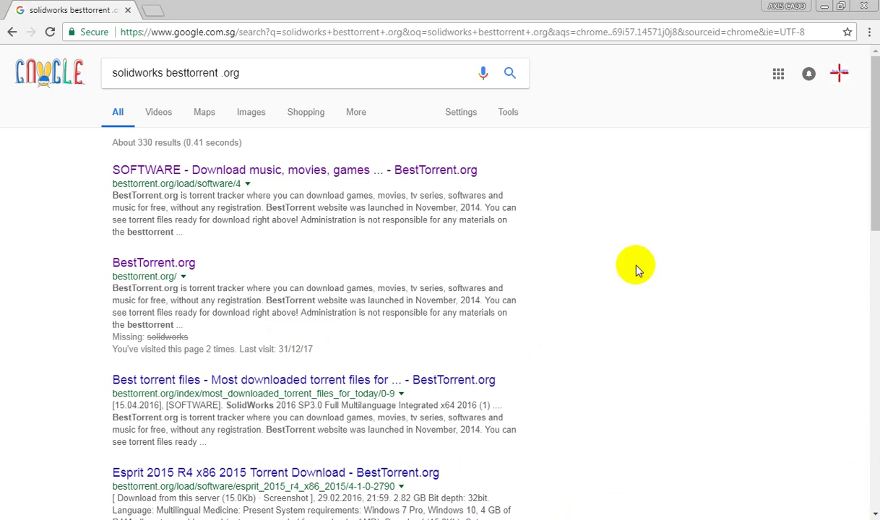
click(155, 265)
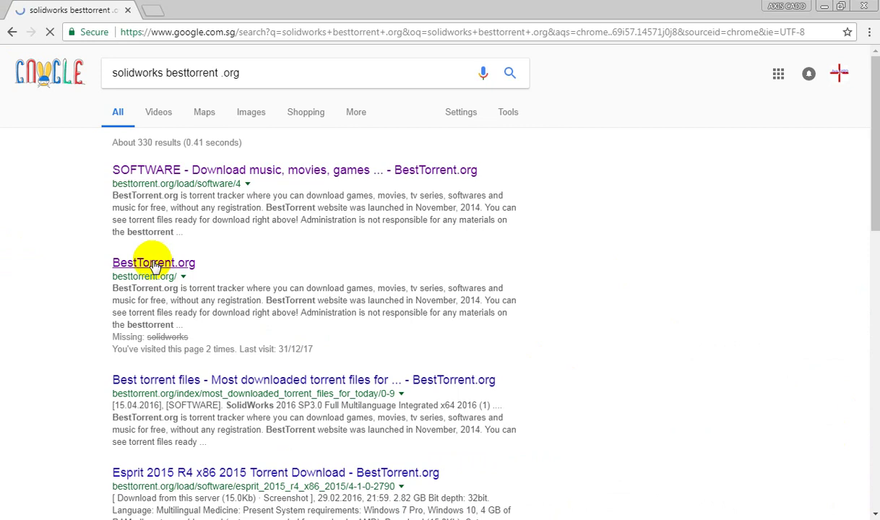